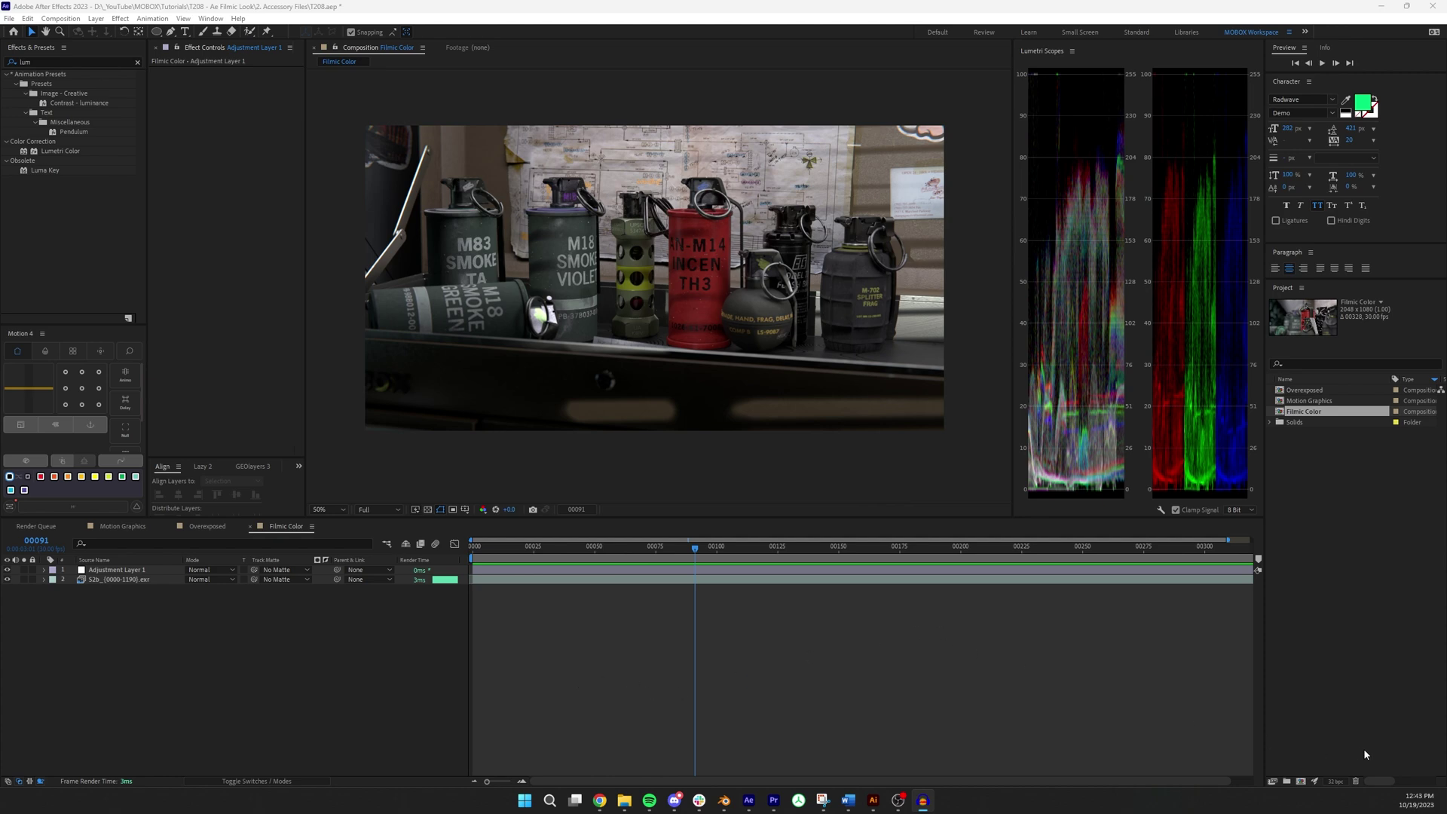
- Review the project's color settings for a bit depth of 32 bits per channel (float) and accept them
key(ctrl+alt+shift+k)
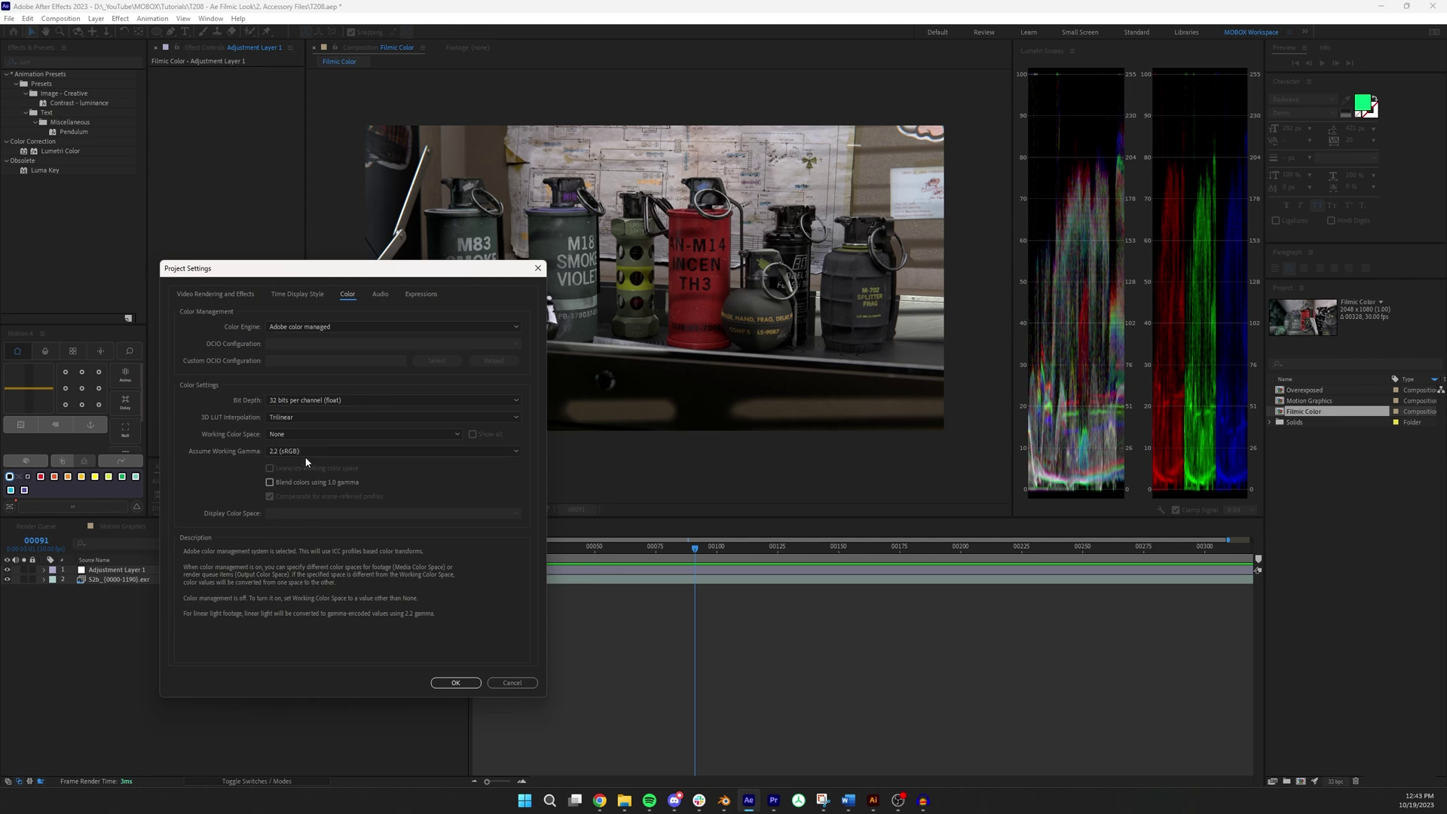
click(458, 682)
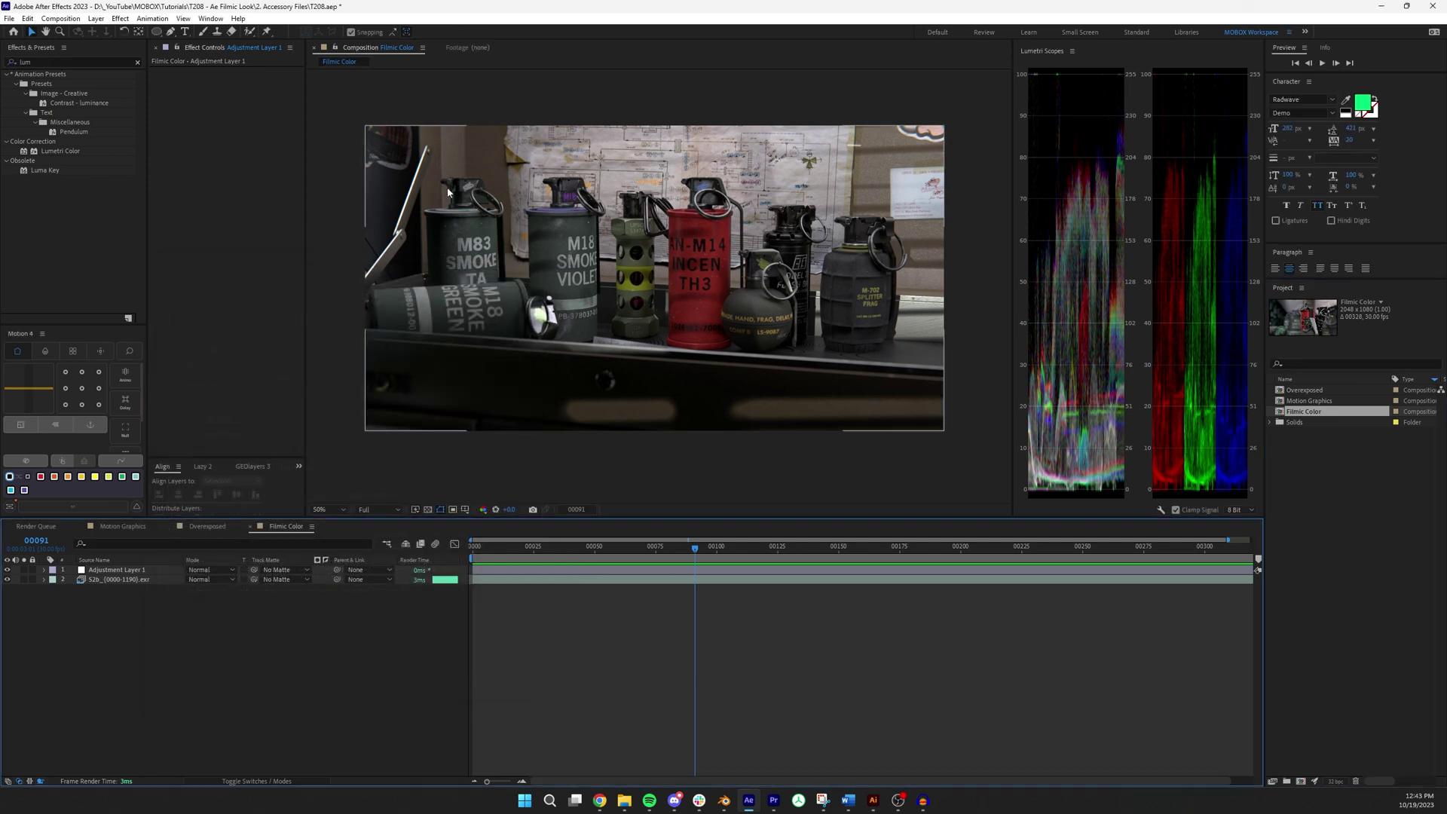
- Enlarge the composition viewer, examine the bright reflection among the canisters up close, and fit the frame back into the viewer
click(329, 510)
click(329, 522)
drag(569, 517, 569, 580)
scroll(703, 320, up, 4)
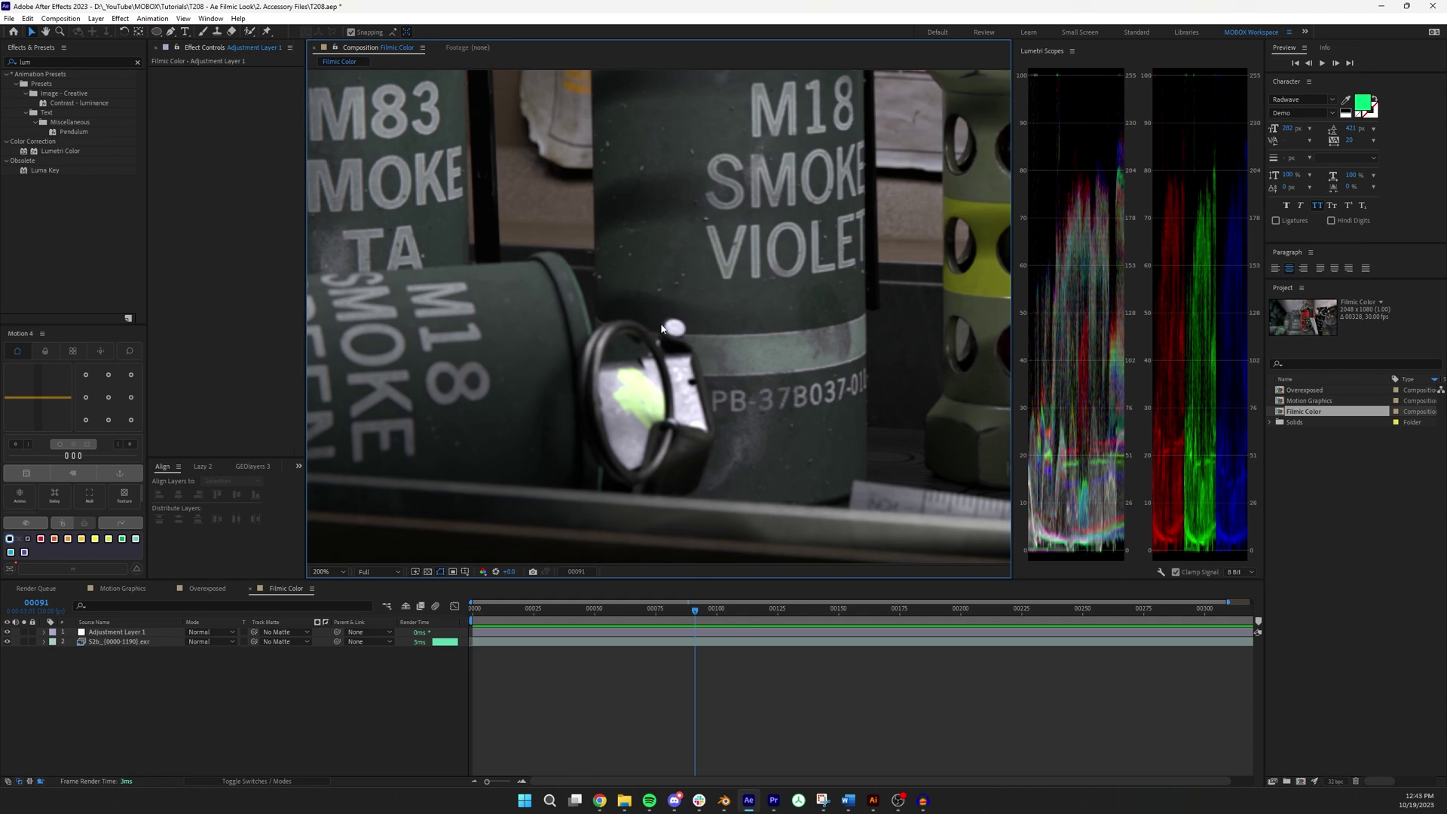
scroll(622, 327, down, 4)
drag(421, 333, 587, 297)
drag(693, 346, 591, 369)
scroll(591, 369, down, 1)
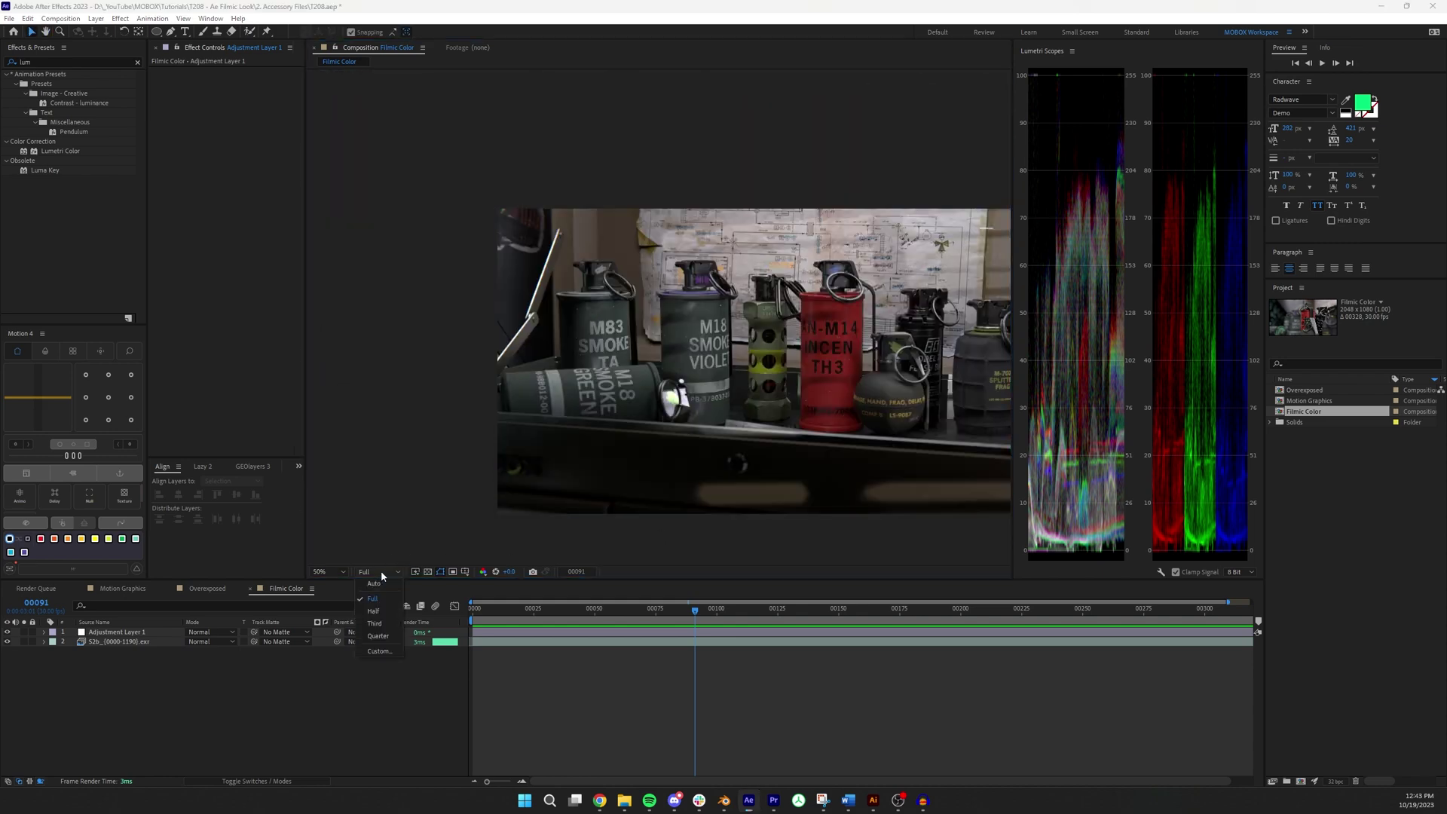
click(331, 571)
click(331, 585)
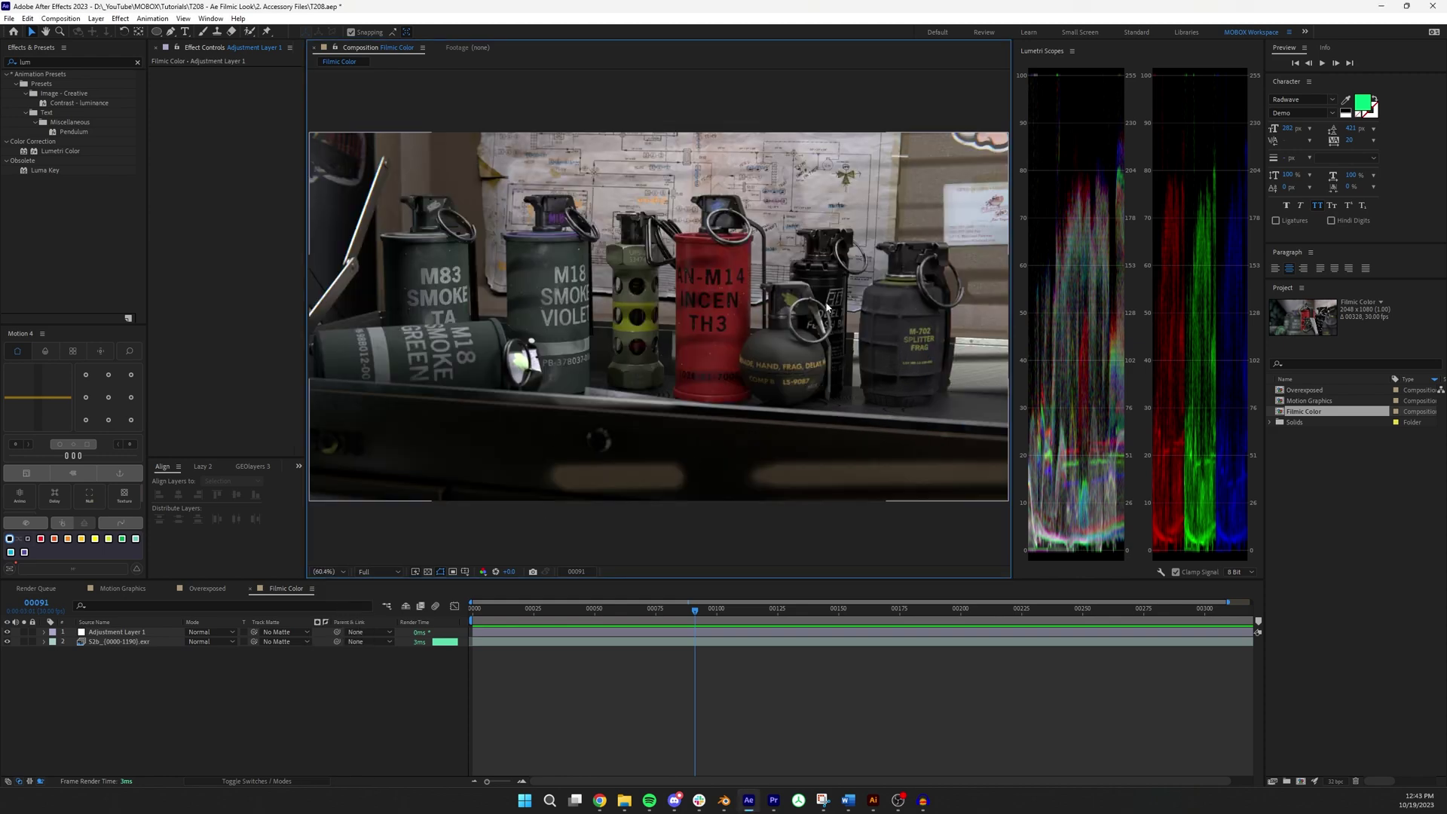
- Find the CC Overbrights effect and apply it to Adjustment Layer 1 in the Filmic Color composition
click(55, 61)
key(BackSpace)
key(BackSpace)
key(BackSpace)
text(over)
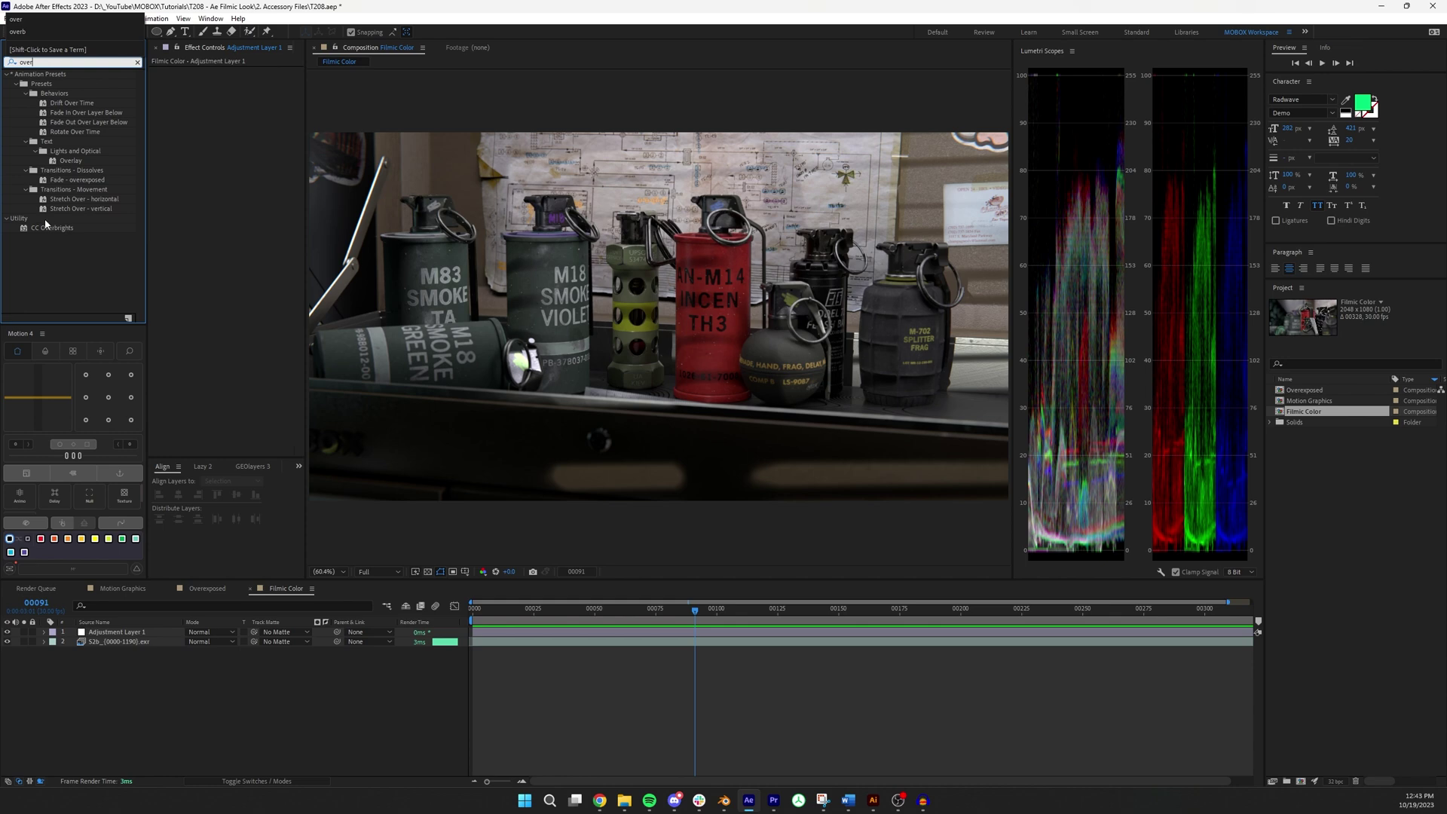
drag(47, 227, 108, 633)
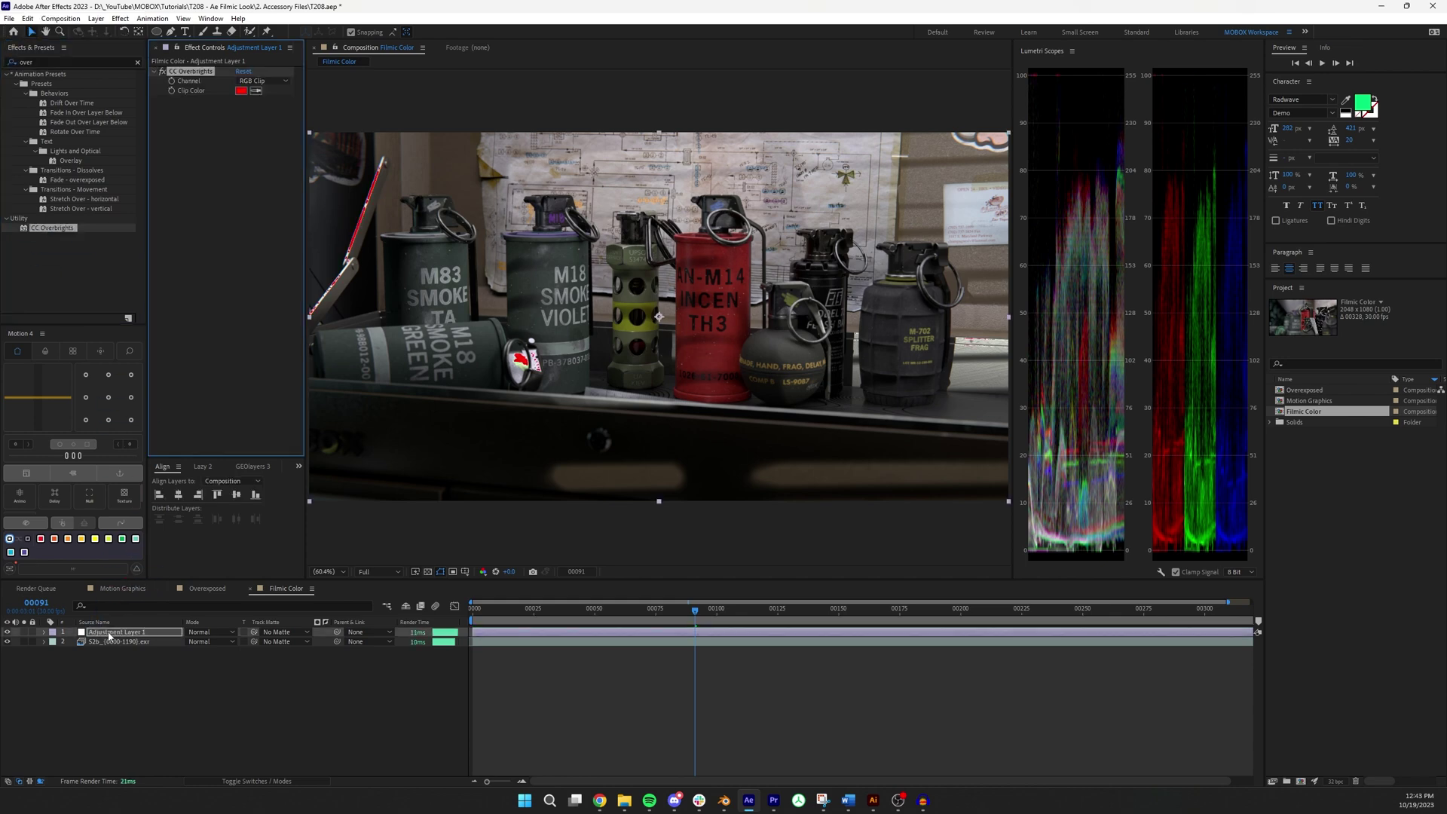
- Inspect the areas marked by CC Overbrights on the metal strip and the reflective ring
drag(580, 413, 712, 417)
scroll(587, 398, up, 1)
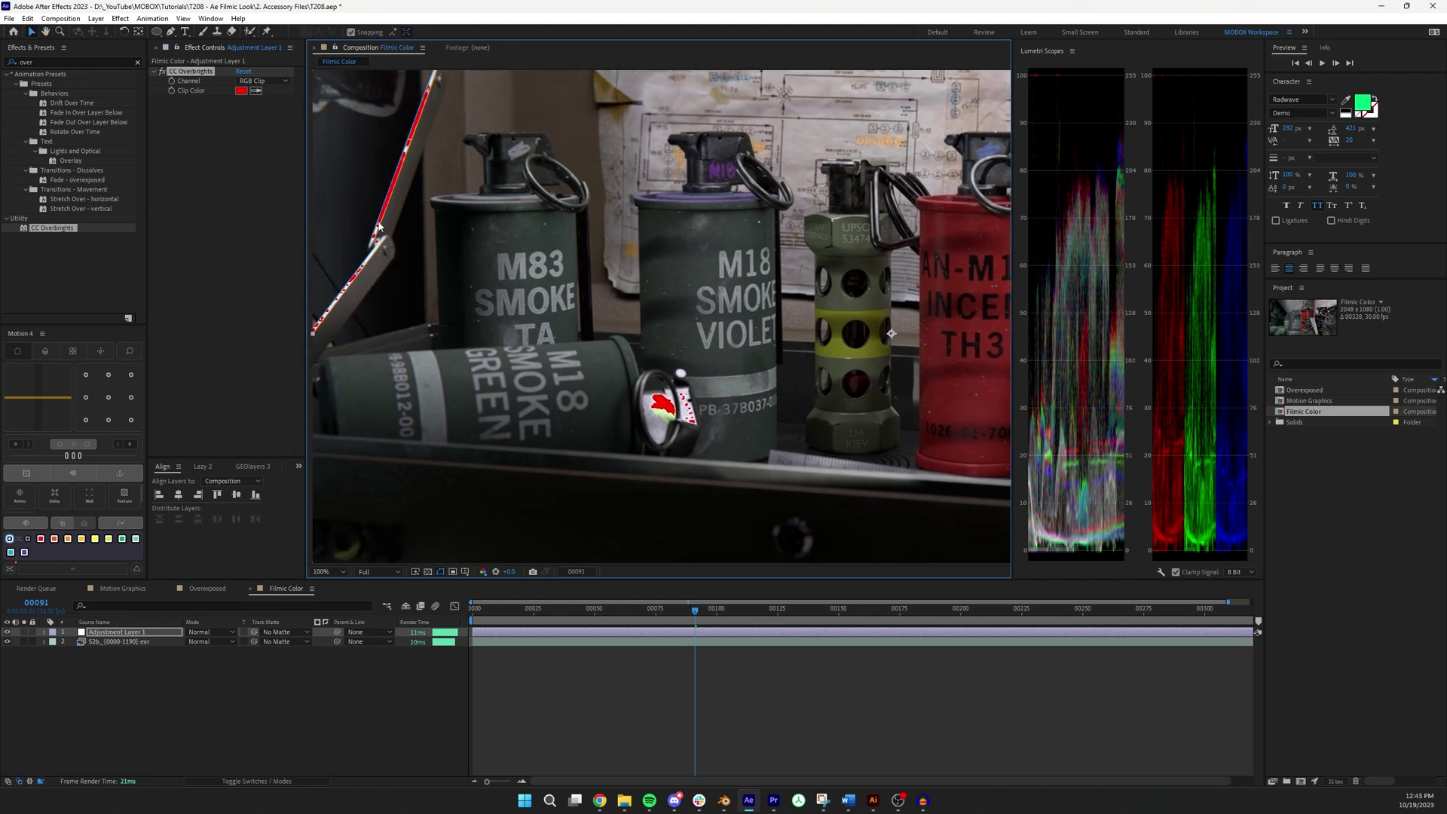
drag(588, 264, 561, 287)
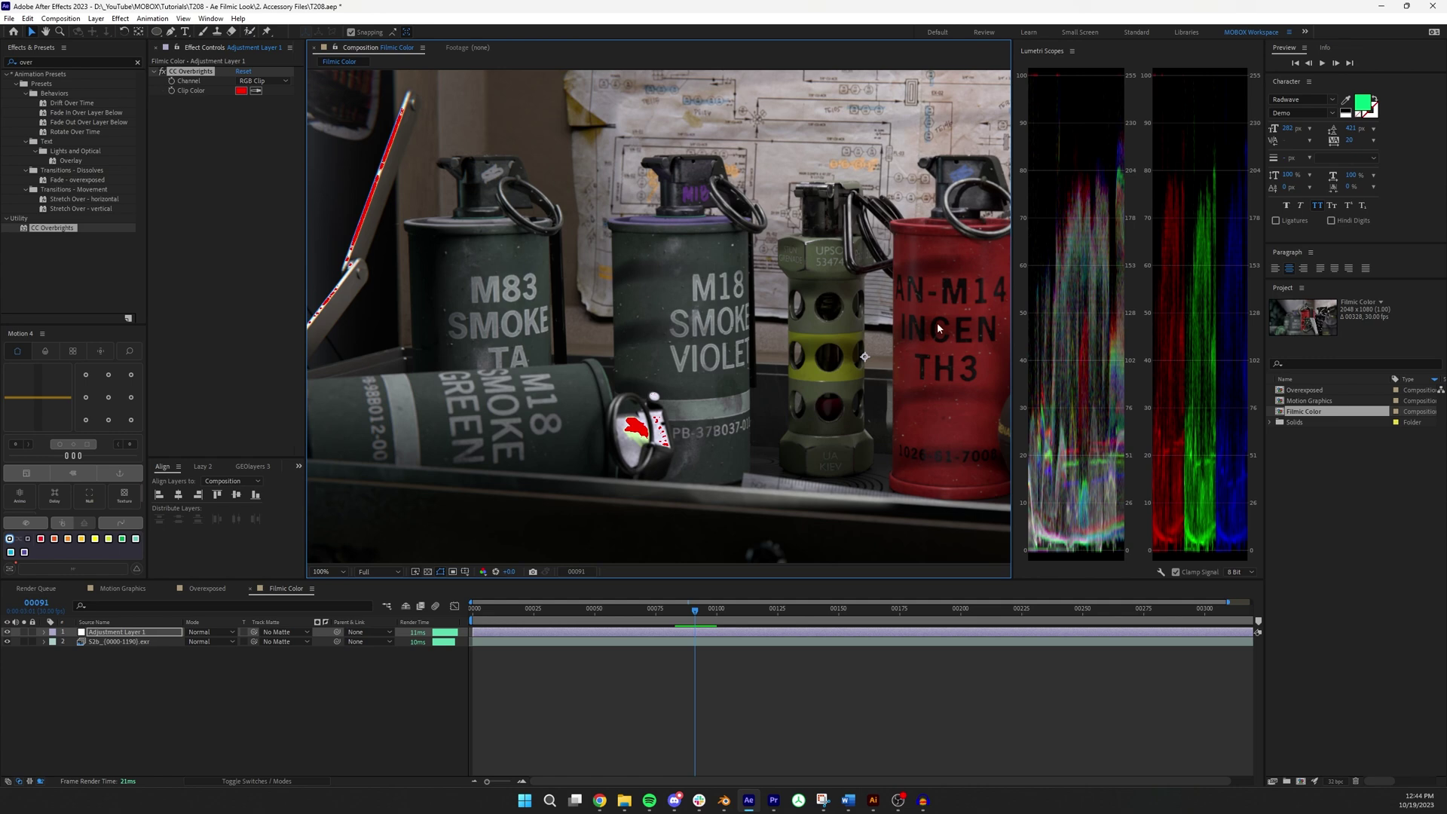
scroll(717, 436, down, 1)
scroll(683, 349, up, 1)
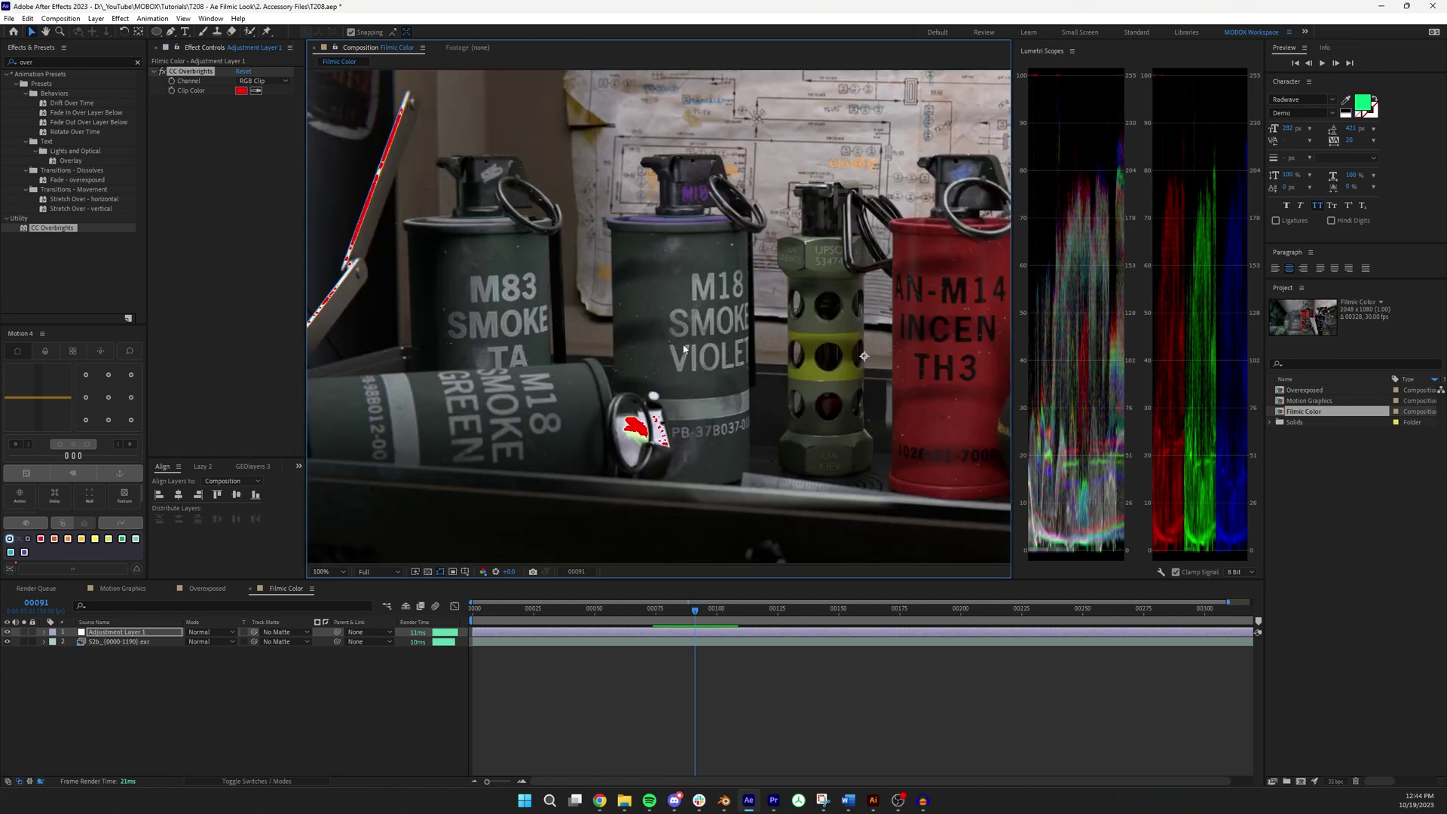
- Check the sky in the Overexposed composition for clipping by briefly enabling CC Overbrights on its adjustment layer
click(211, 588)
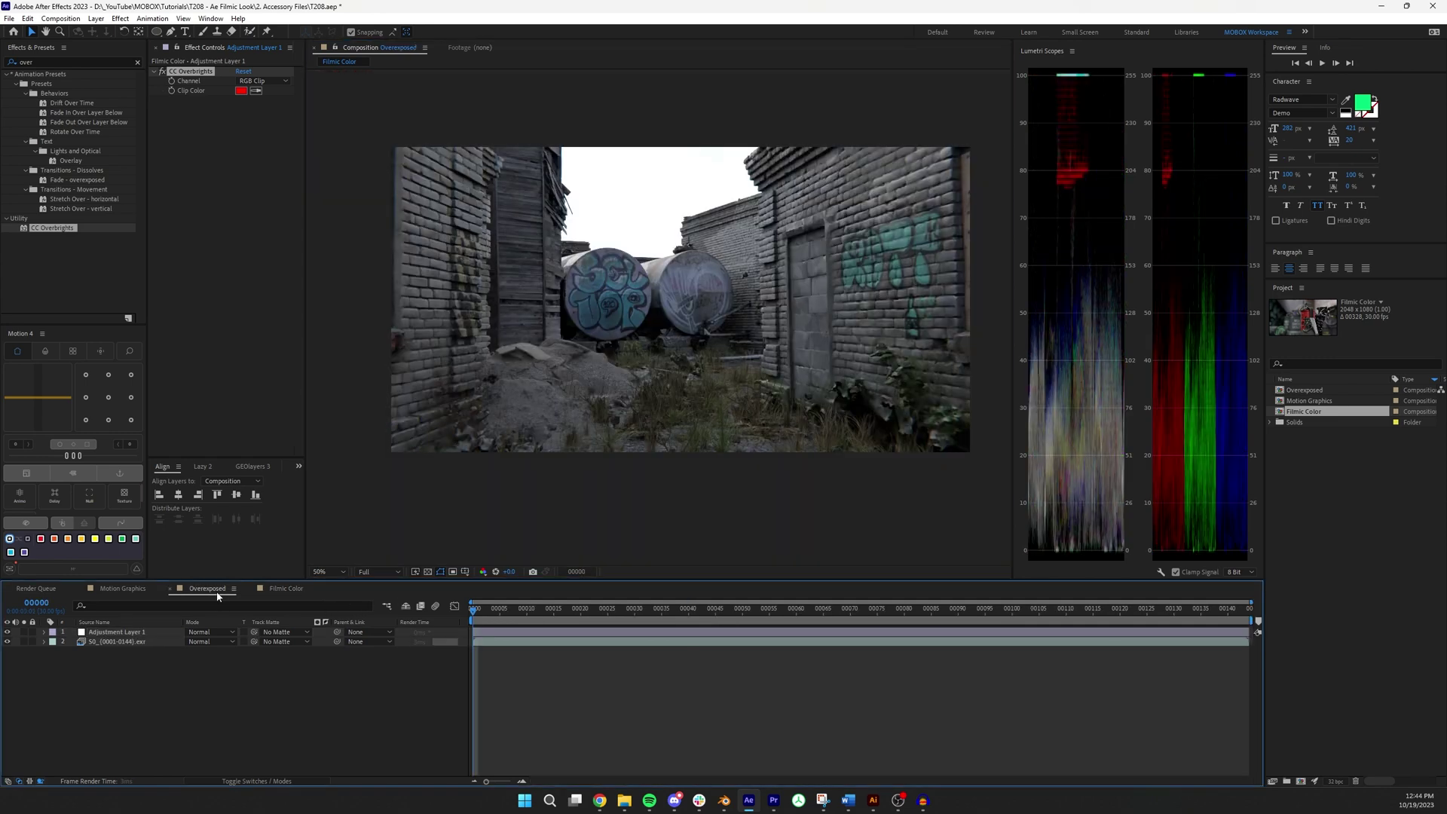
click(438, 311)
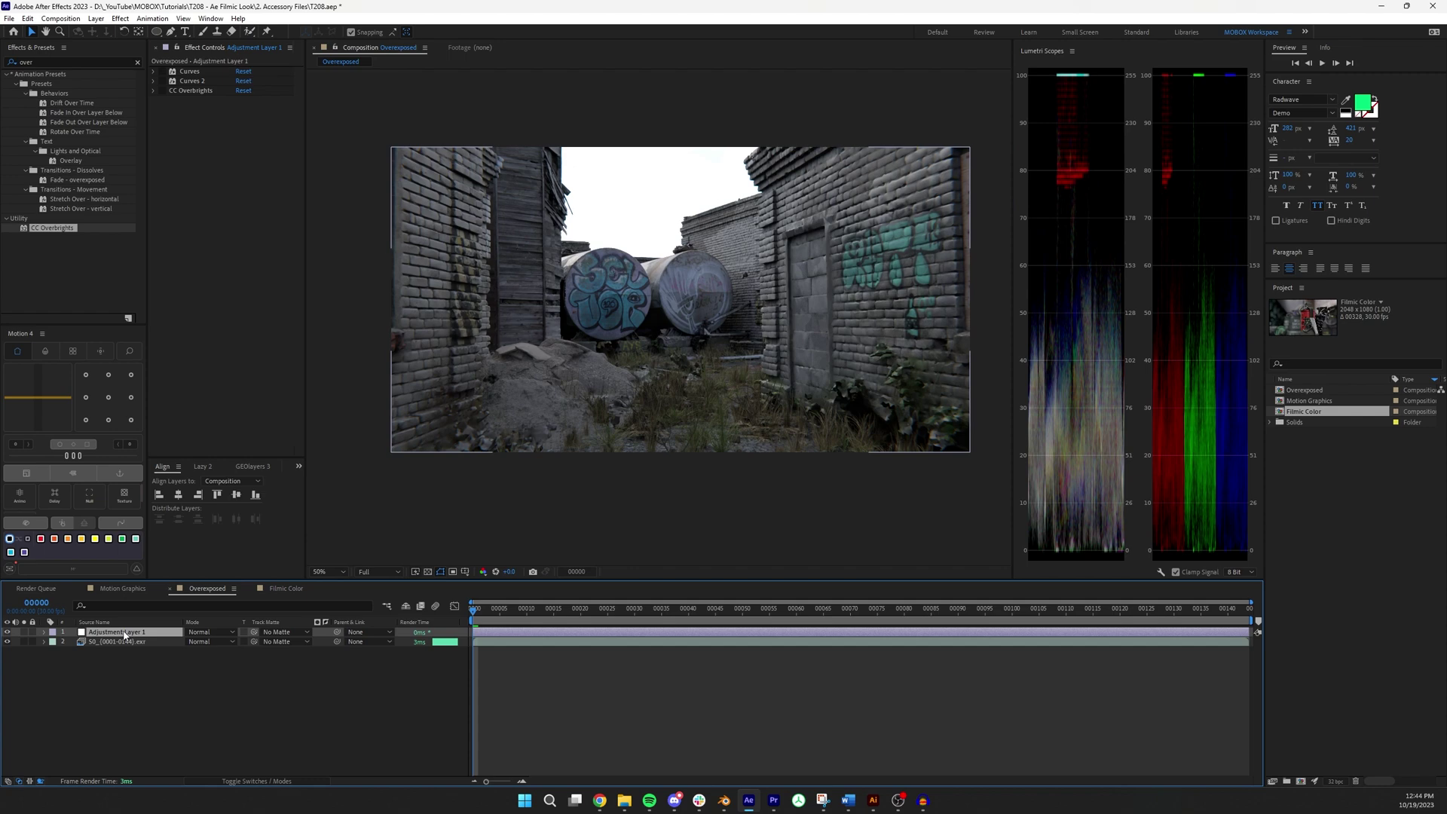
click(162, 90)
scroll(604, 348, up, 4)
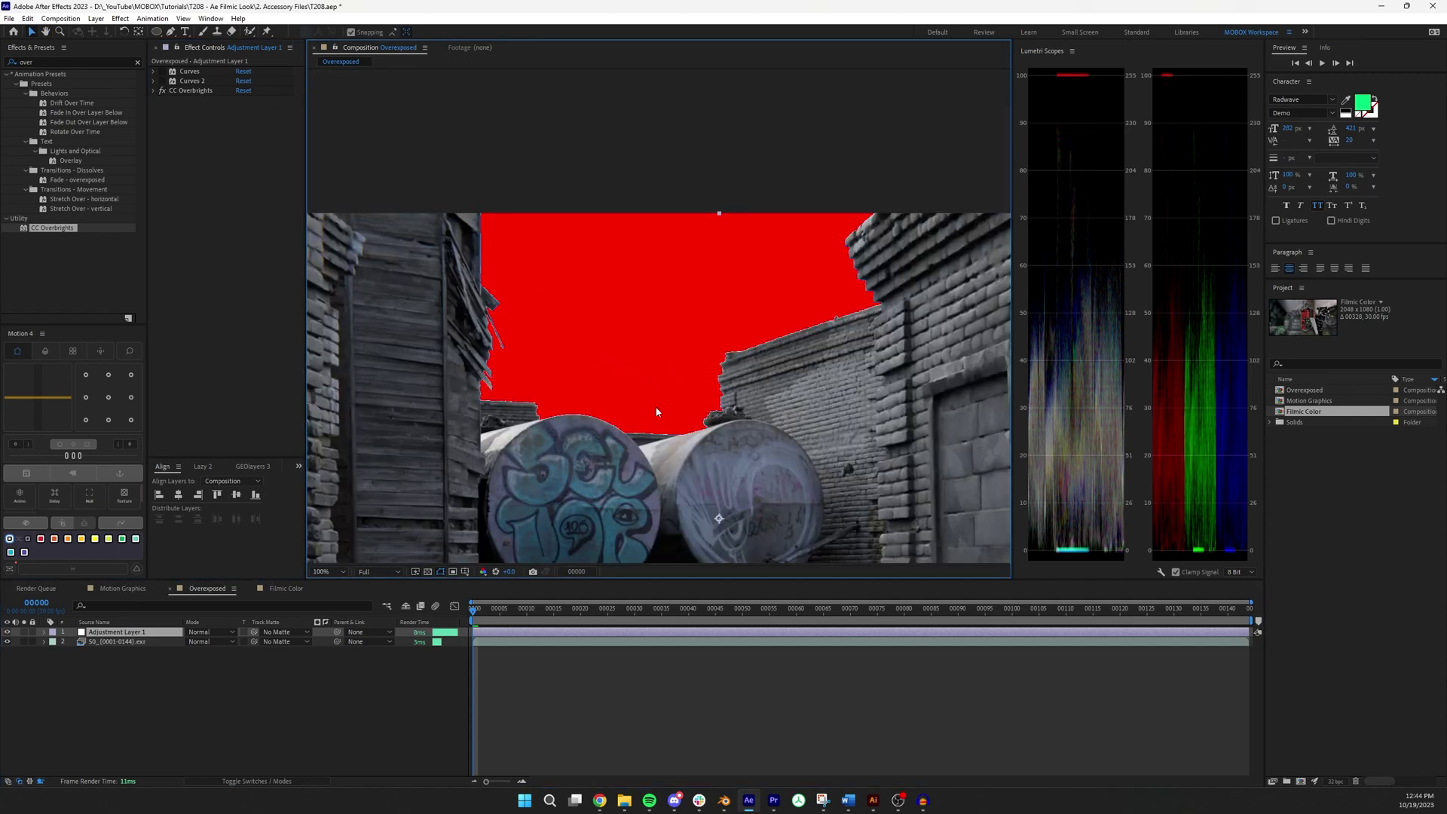
drag(659, 310, 678, 173)
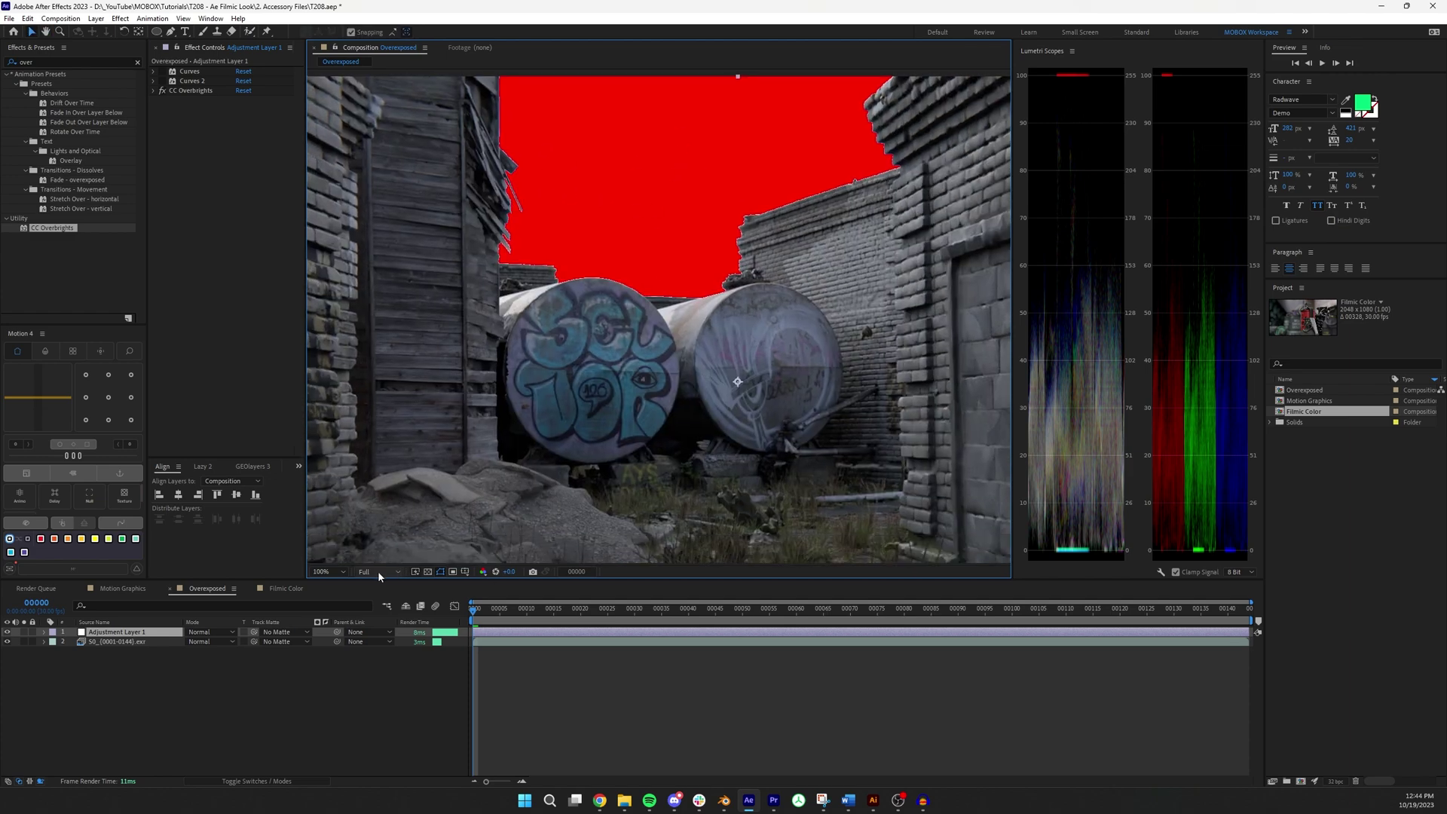
click(163, 91)
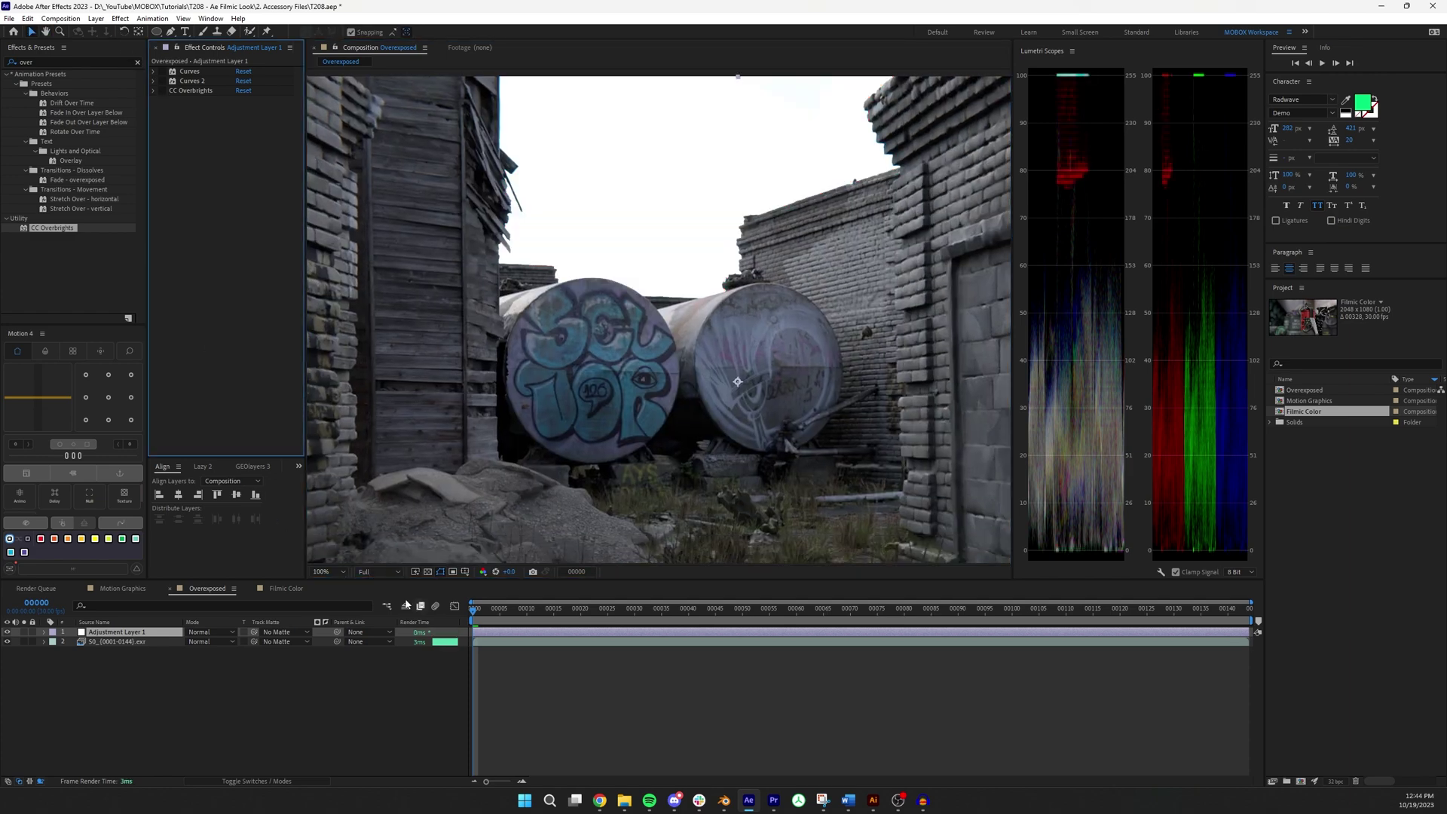
- Fit the Overexposed frame to the composition viewer and widen the viewer
click(337, 572)
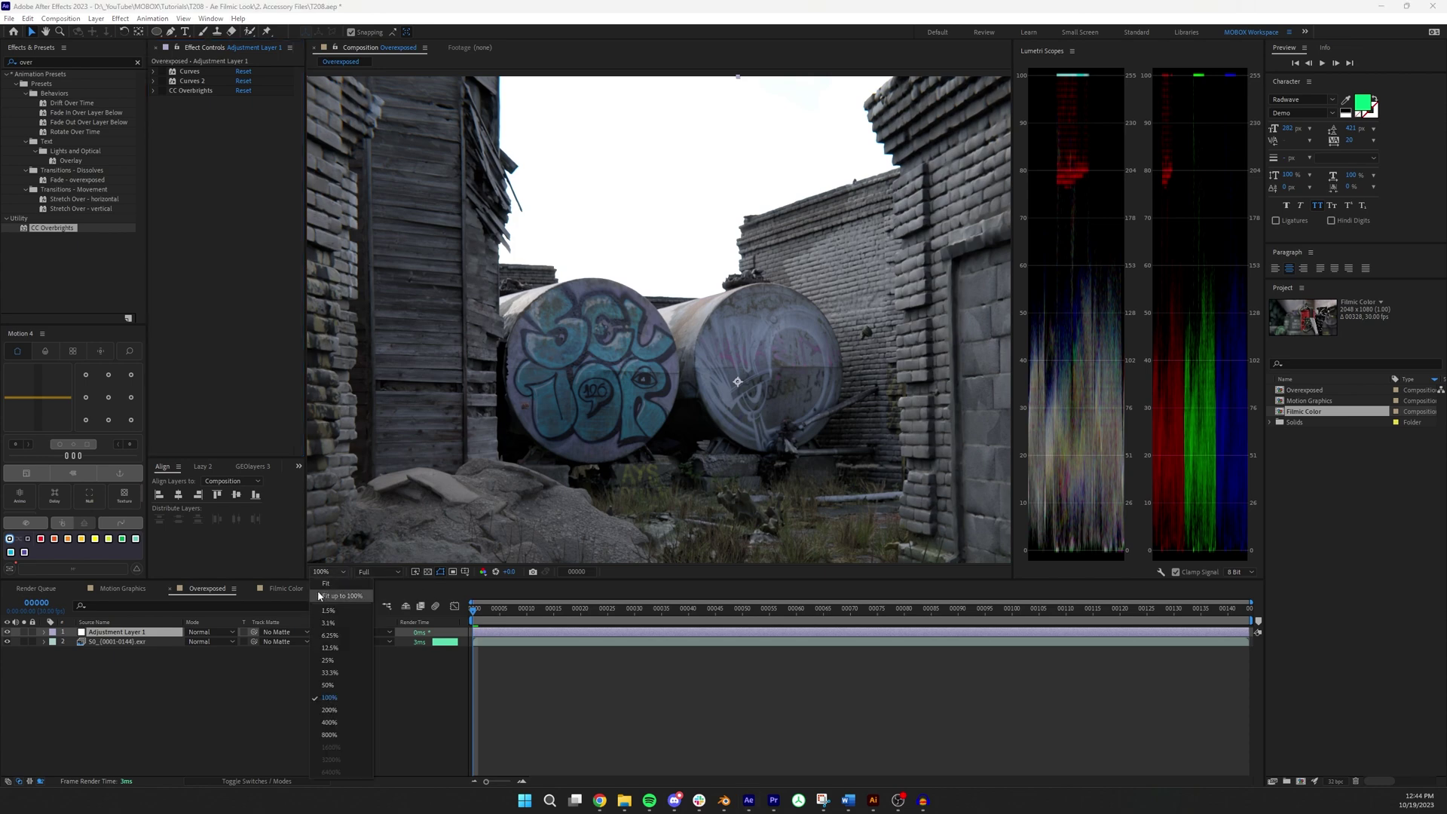
click(318, 594)
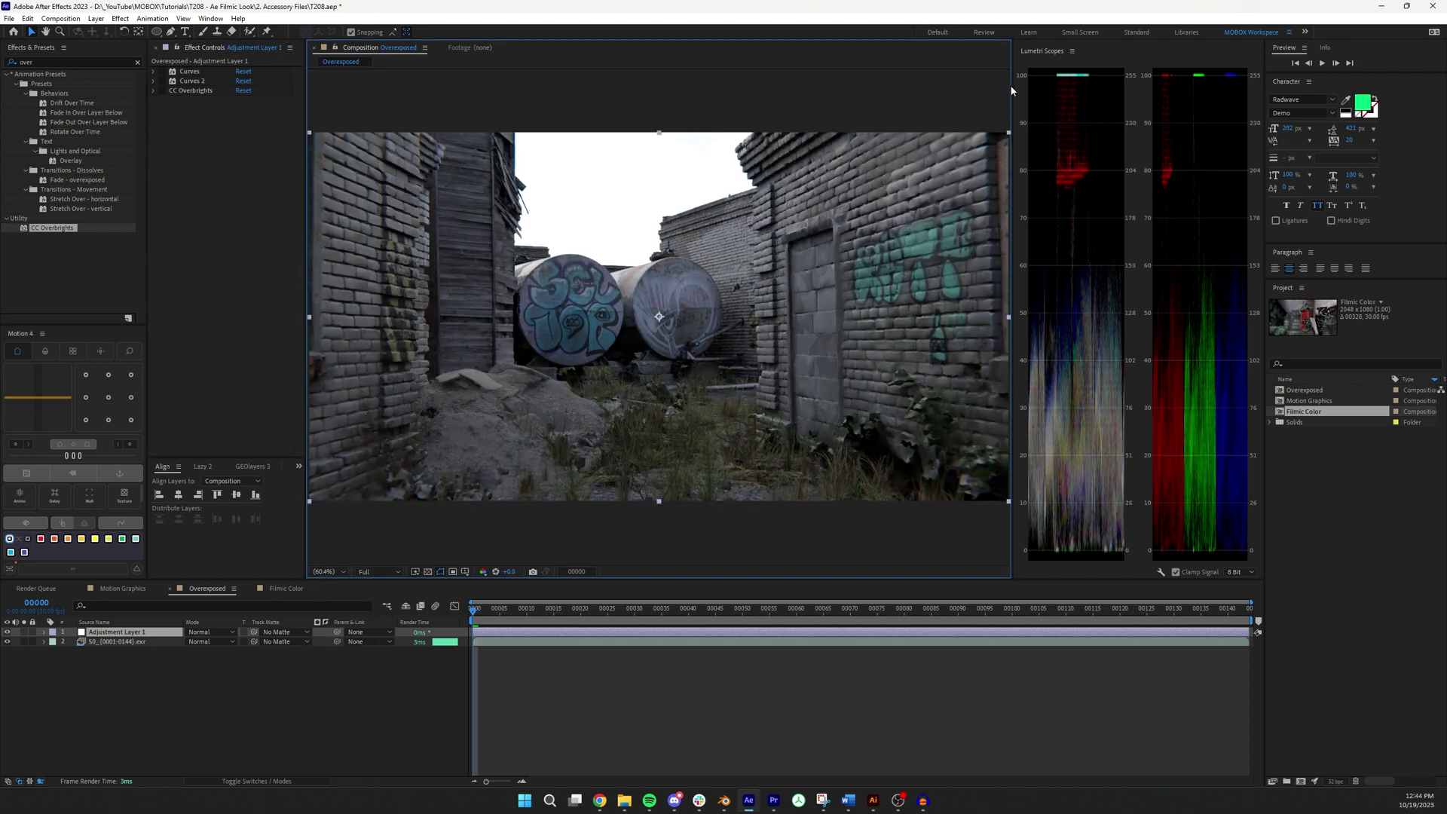
drag(1011, 87, 1099, 102)
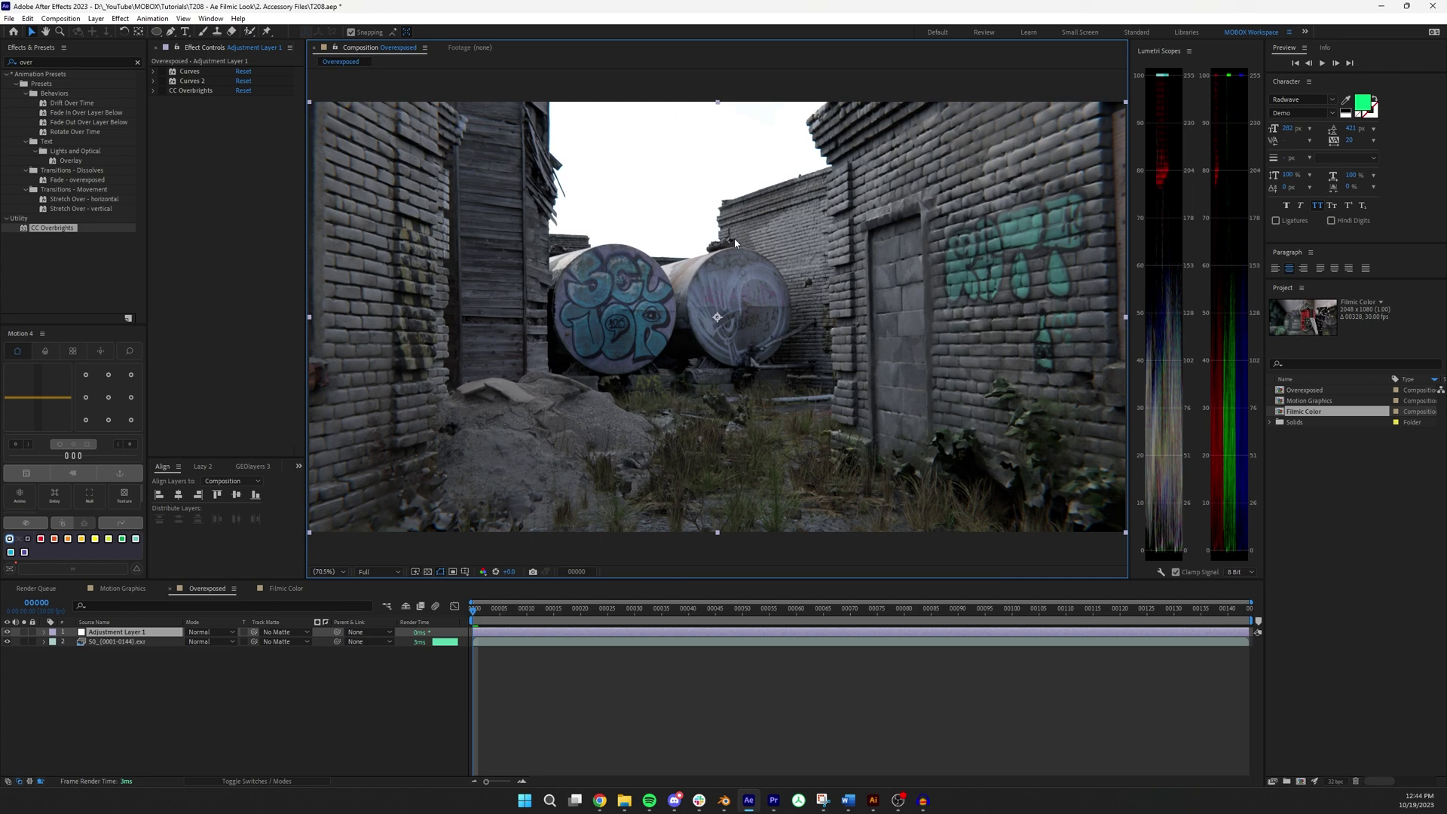
- Enable Curves 2 on the adjustment layer, show its graph wider, and try adjusting its lowered white point
click(162, 81)
click(153, 80)
drag(303, 101, 457, 113)
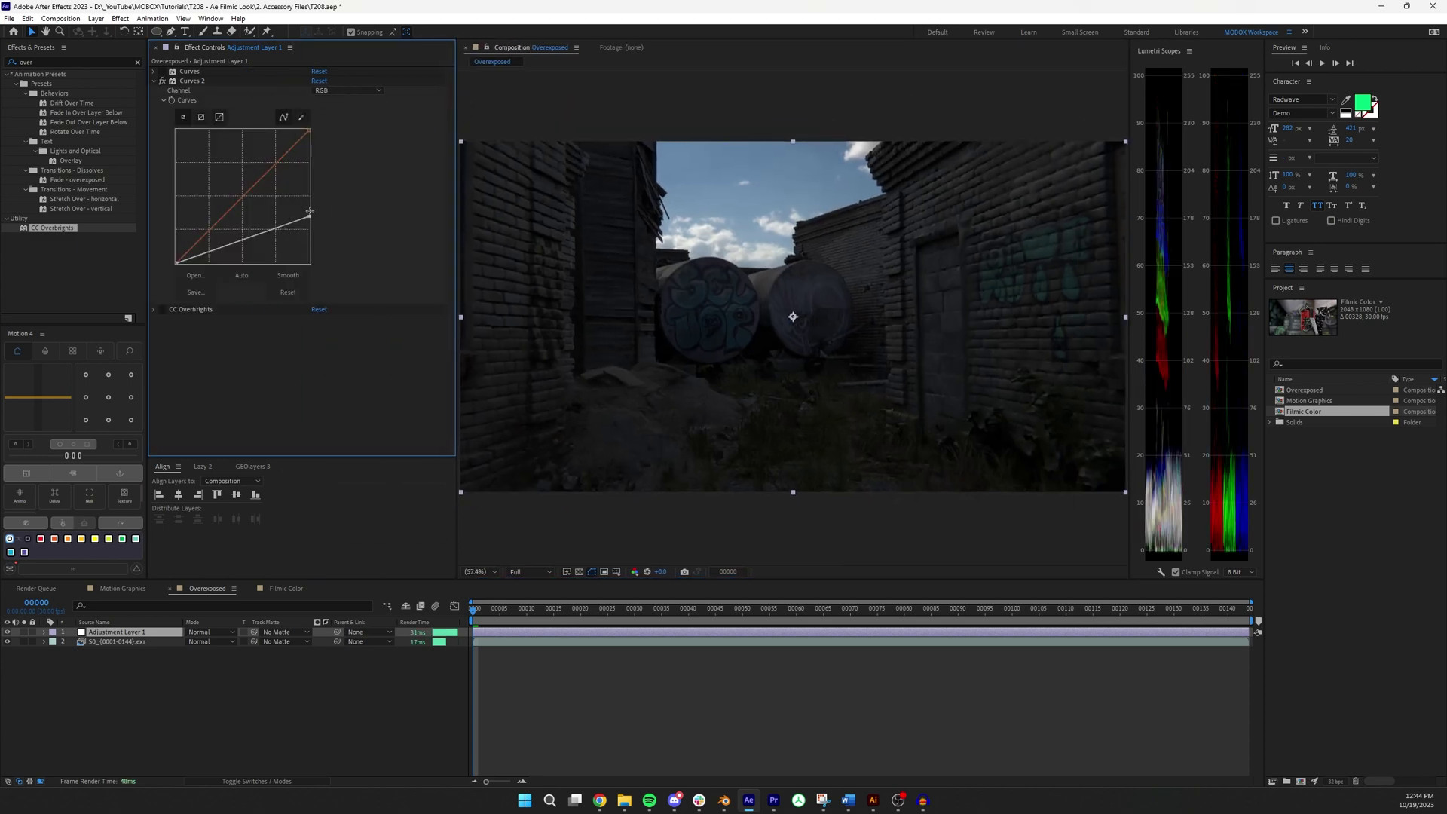
drag(310, 211, 358, 217)
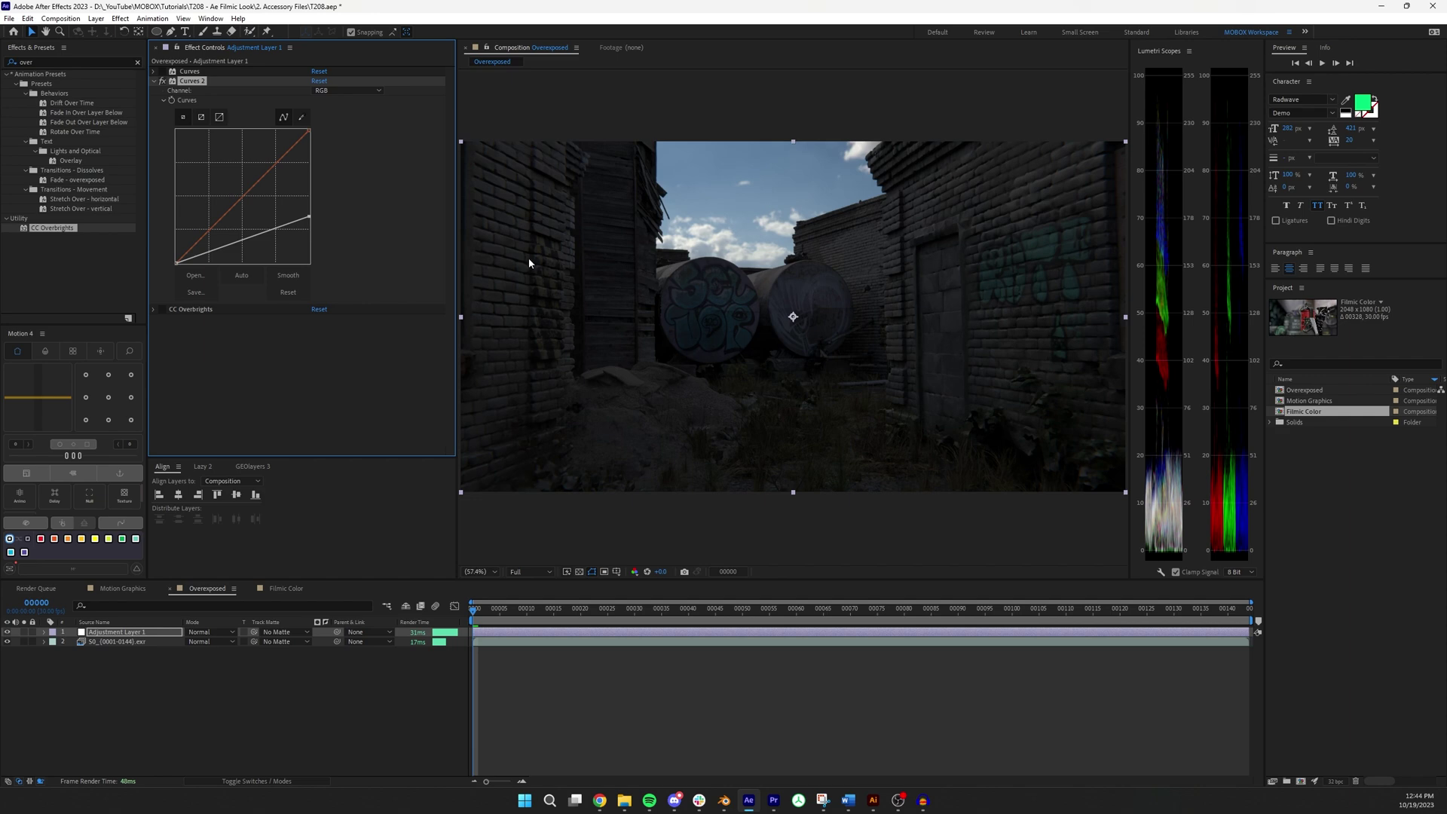
click(263, 322)
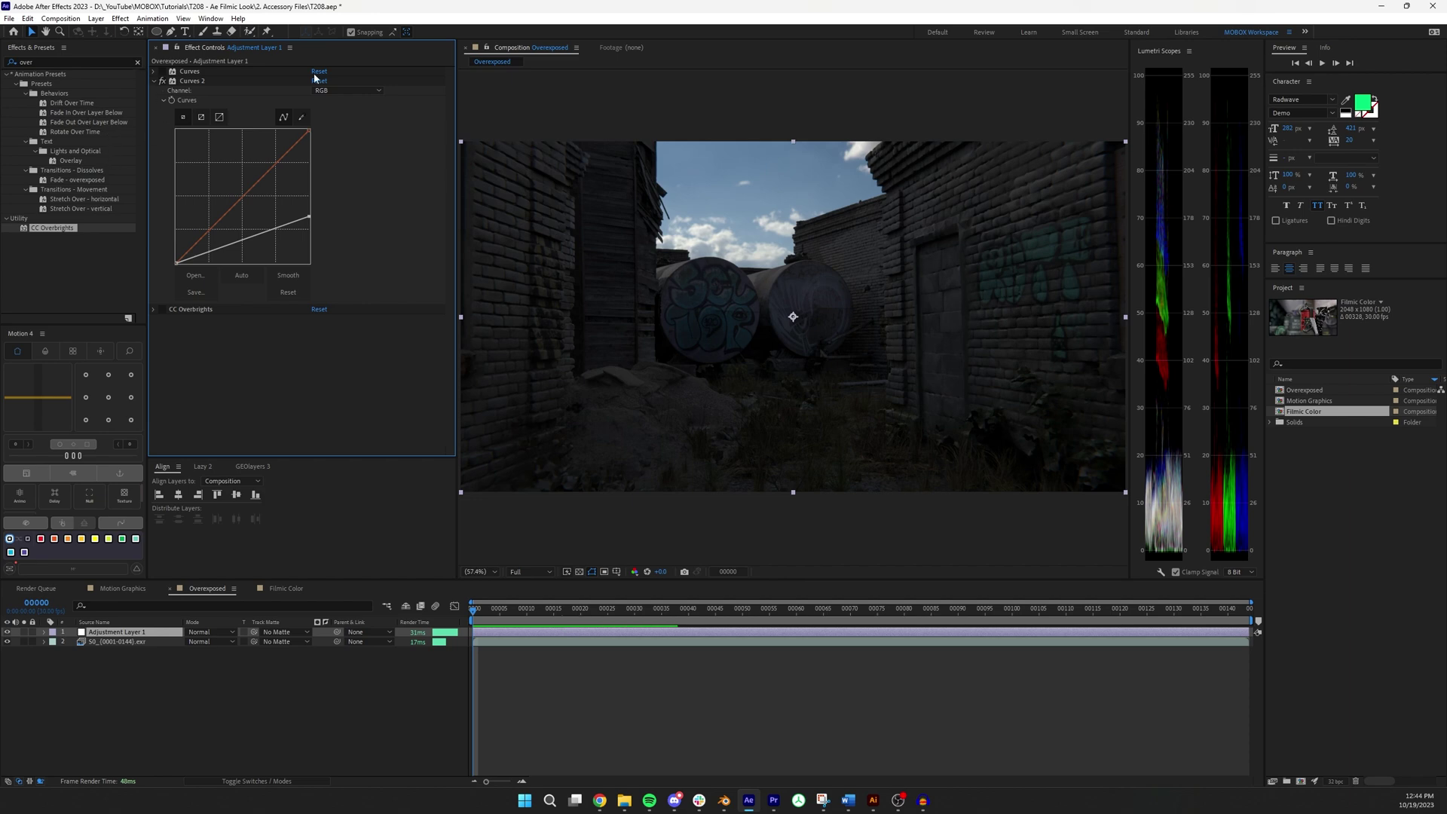
- Disable Curves 2, enable the first Curves effect with its graph expanded, and inspect the clouds in the sky
click(160, 80)
click(153, 81)
click(154, 71)
click(162, 71)
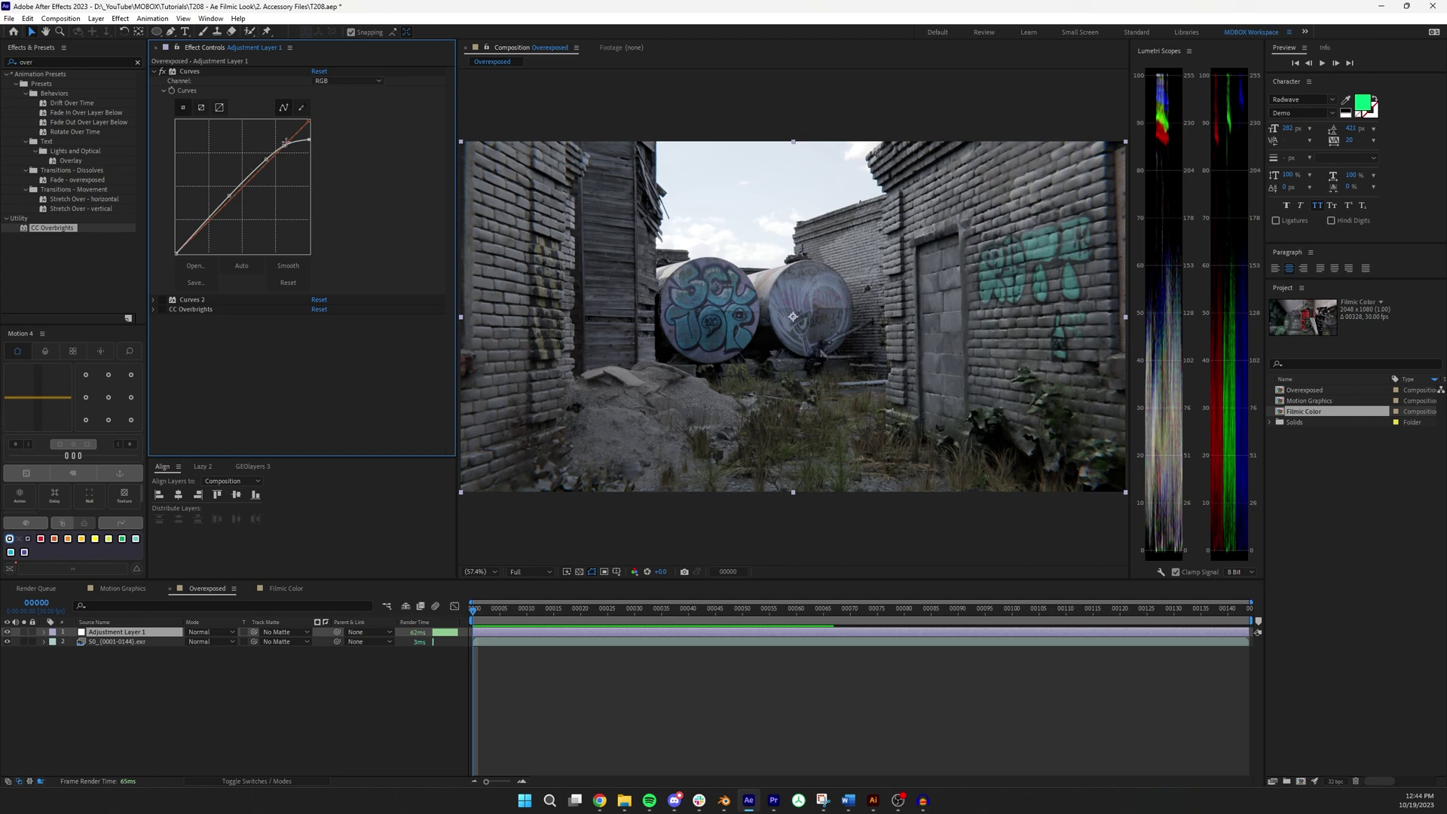
scroll(611, 303, up, 4)
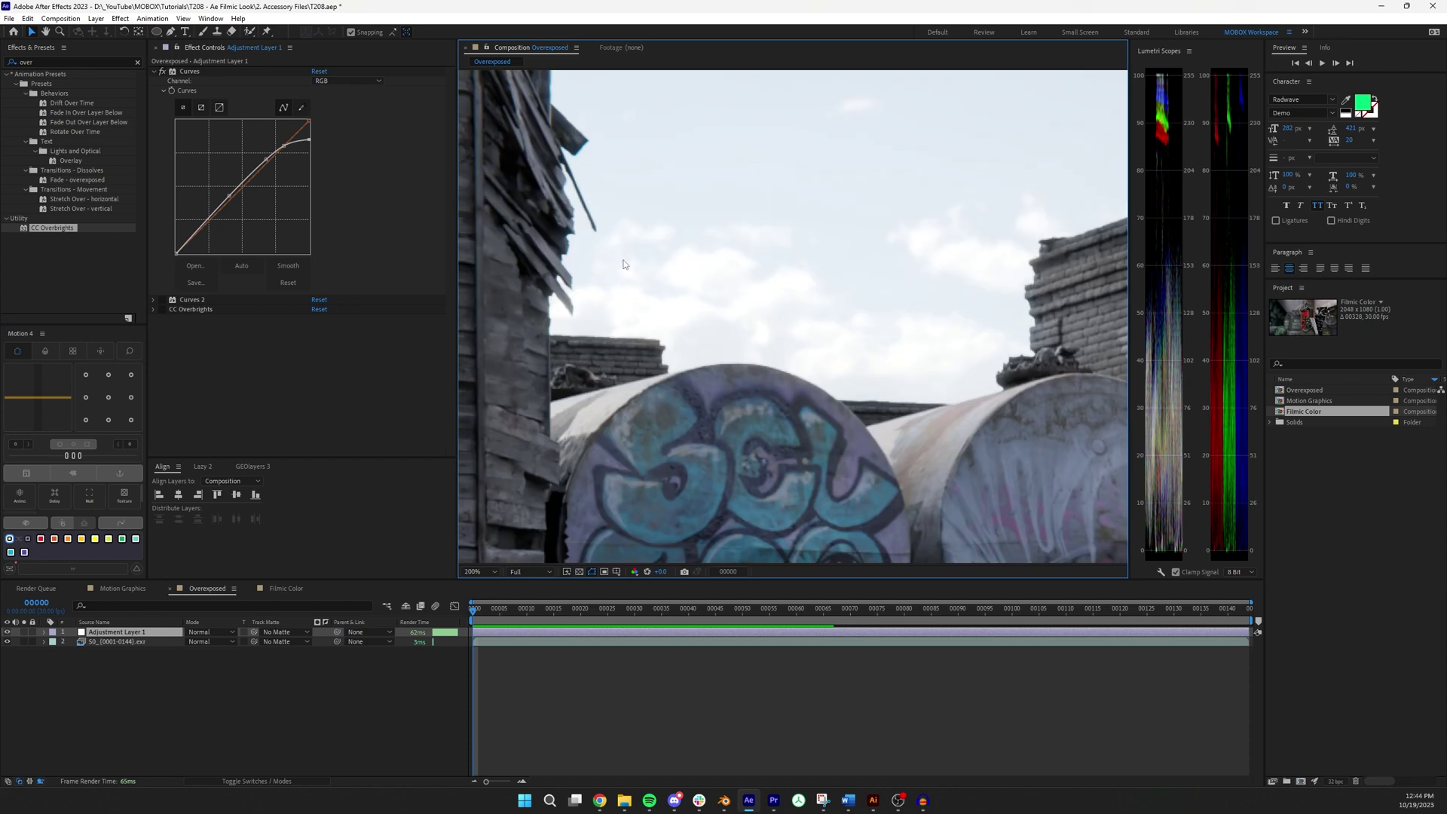
scroll(832, 248, down, 4)
drag(824, 313, 778, 268)
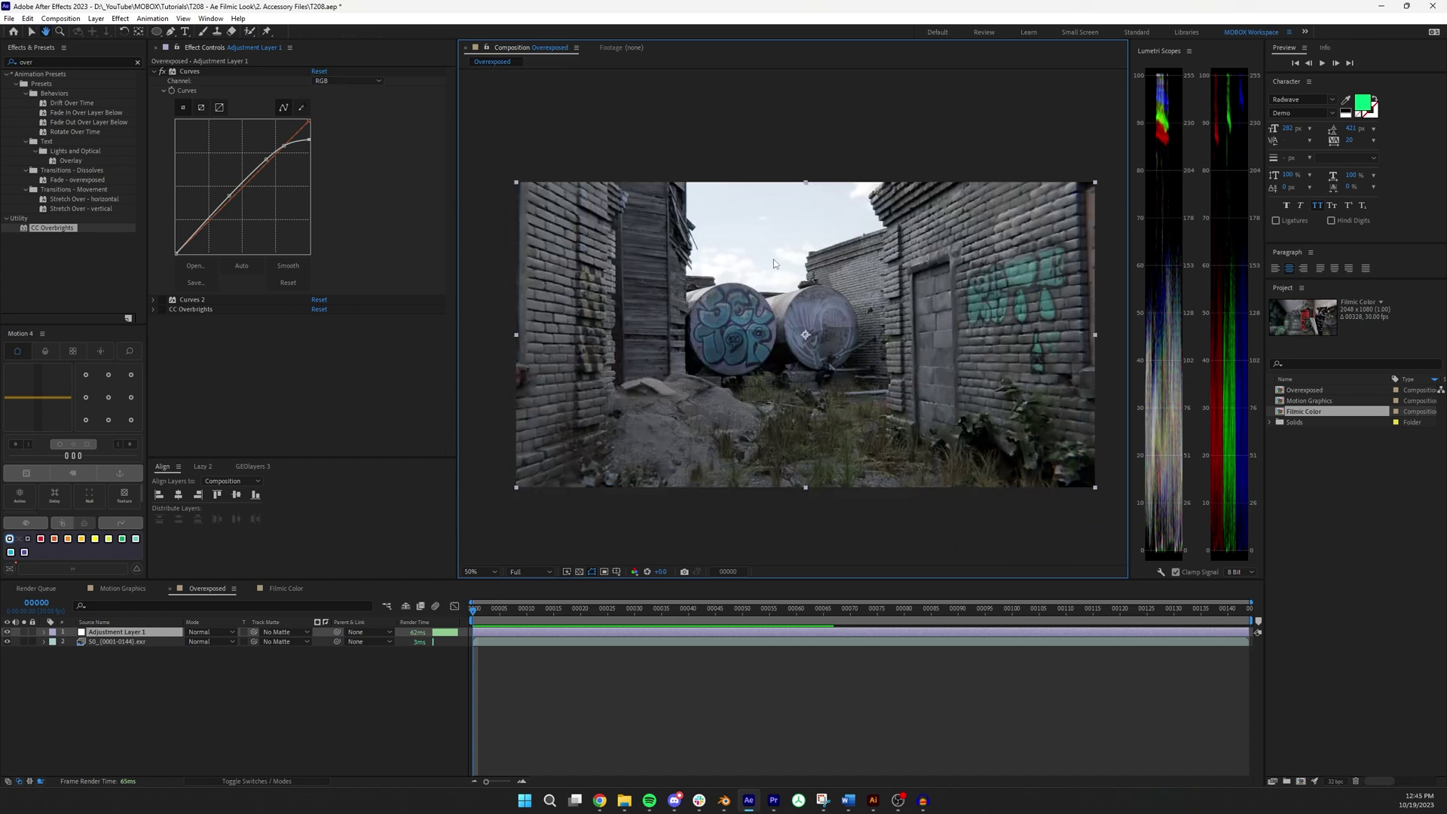
- Compare the Overexposed shot with and without the first Curves effect, leaving the effect enabled
click(161, 72)
click(161, 72)
click(161, 75)
click(161, 75)
click(162, 75)
click(161, 74)
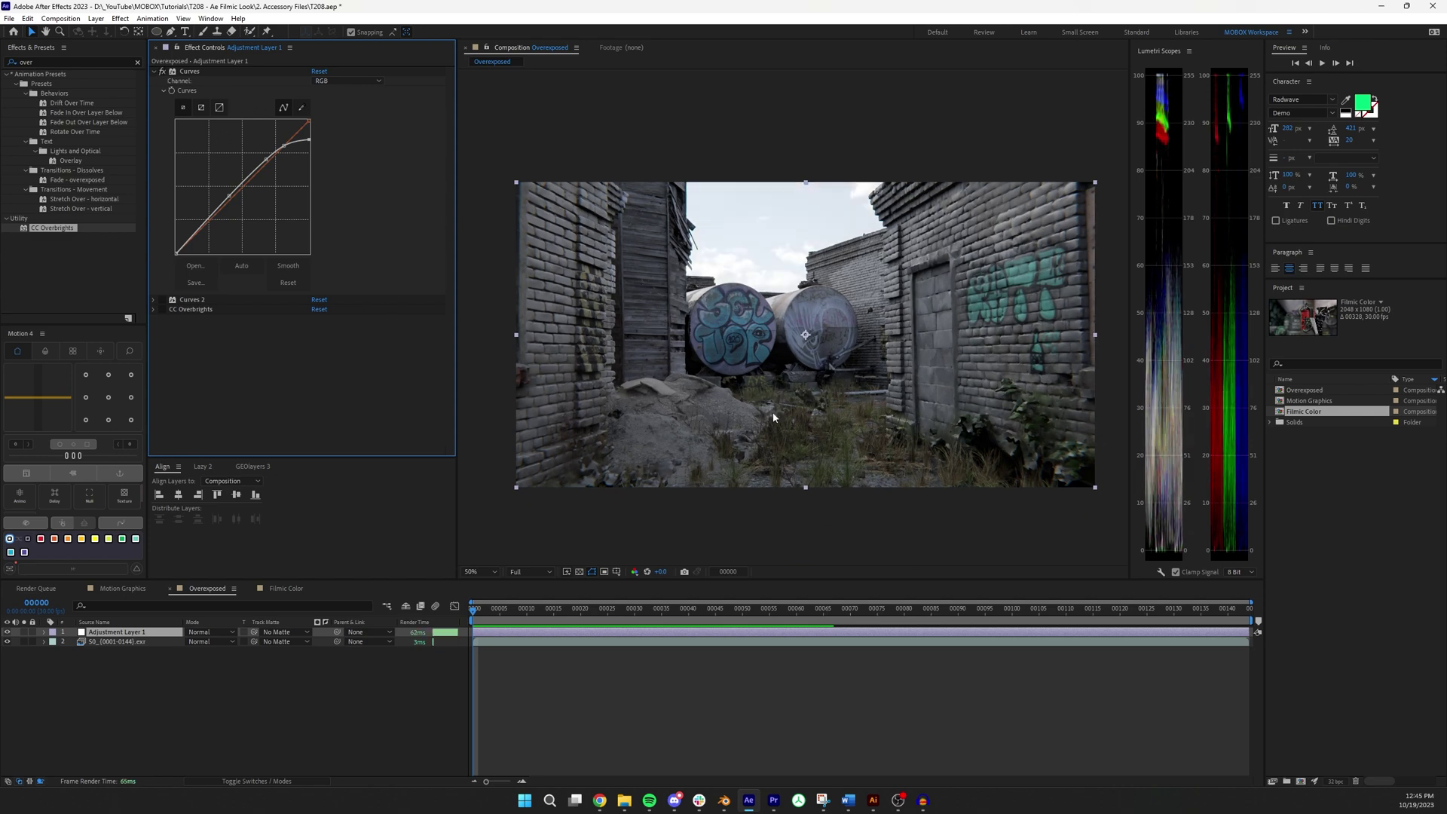
click(162, 72)
click(162, 72)
click(162, 72)
click(162, 71)
key(/)
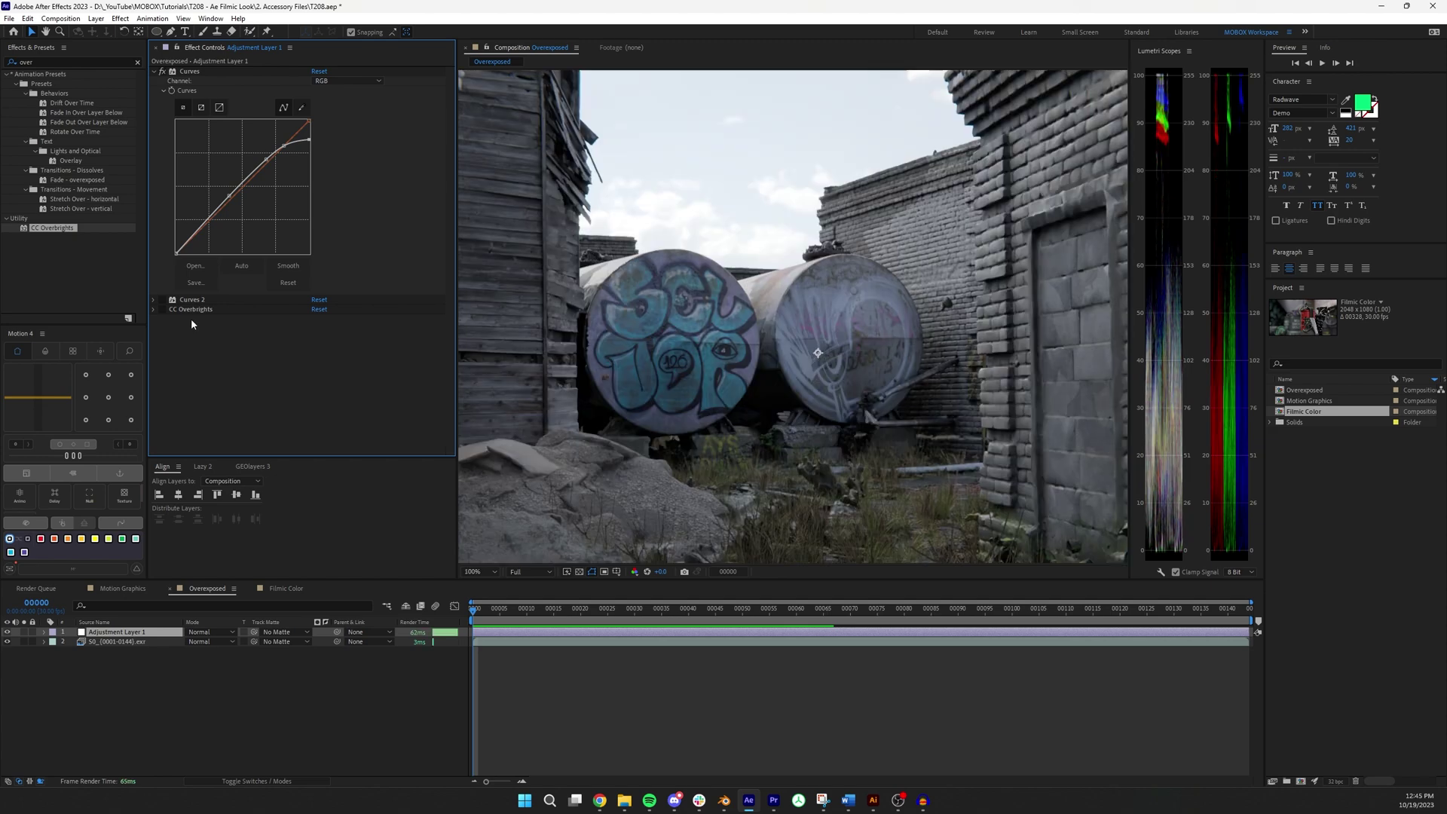
- Try lowering the white point of the first Curves effect while CC Overbrights marks the clipped clouds
click(163, 309)
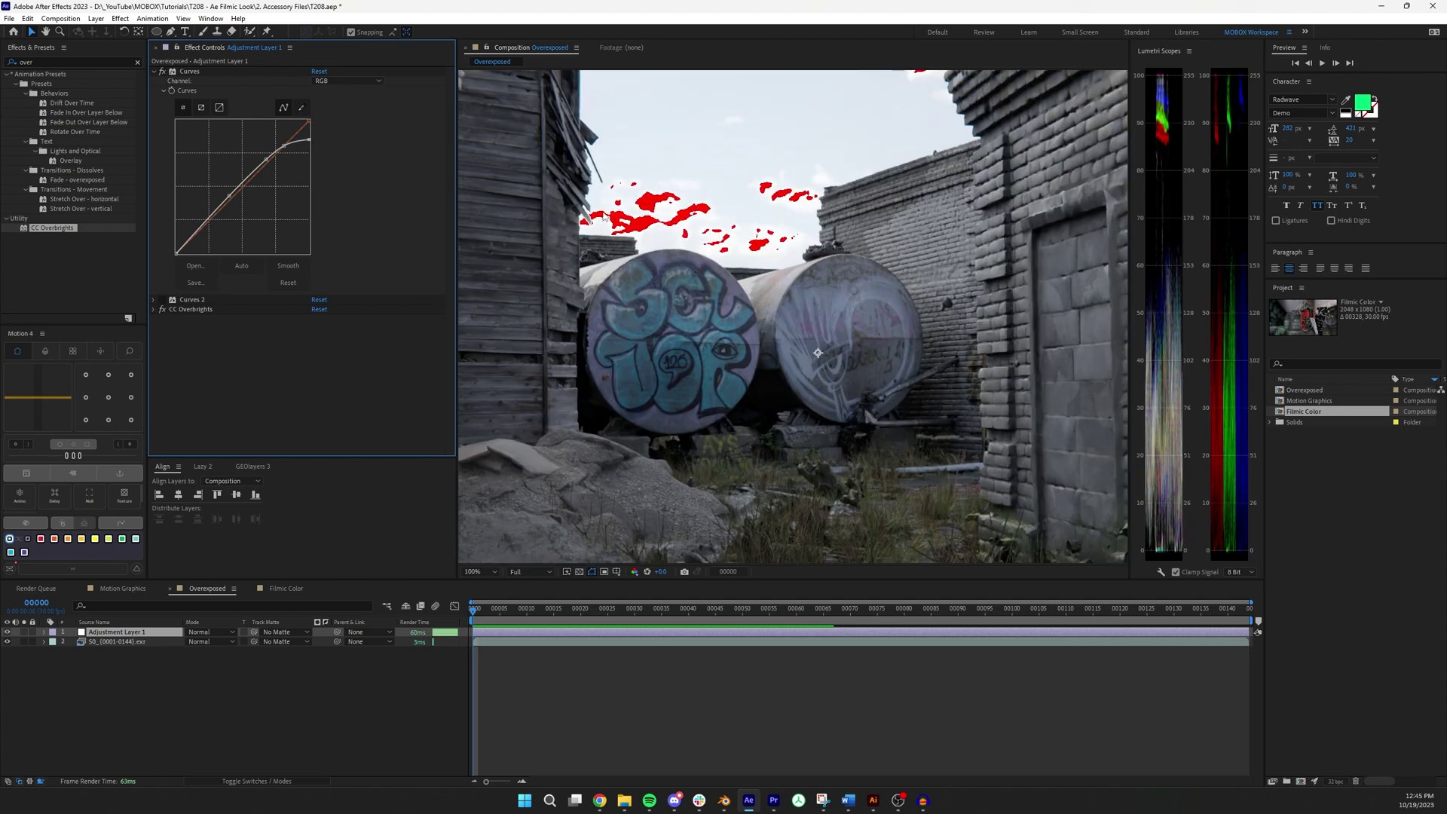
drag(309, 140, 314, 145)
key(comma)
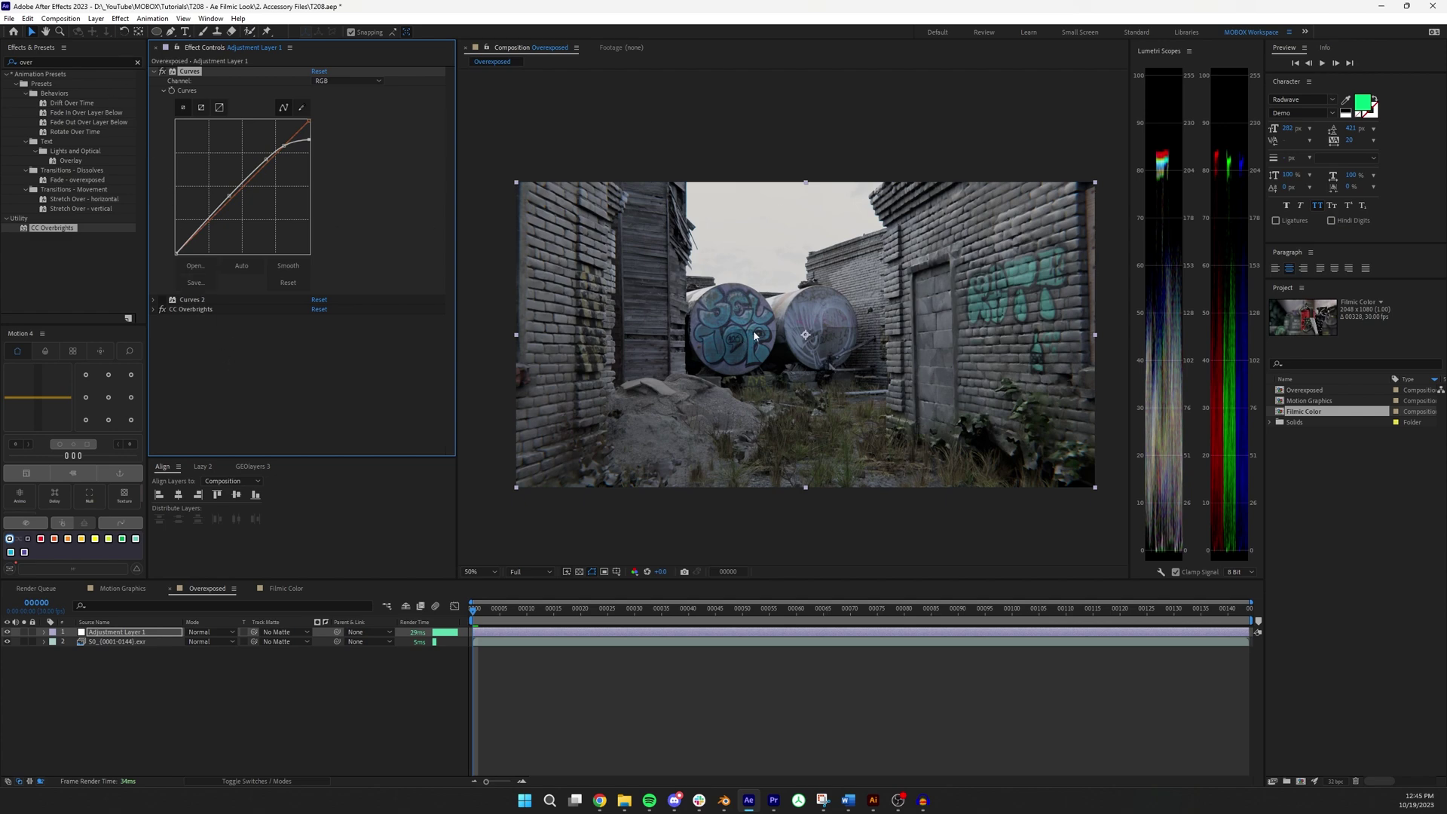
click(241, 382)
click(163, 310)
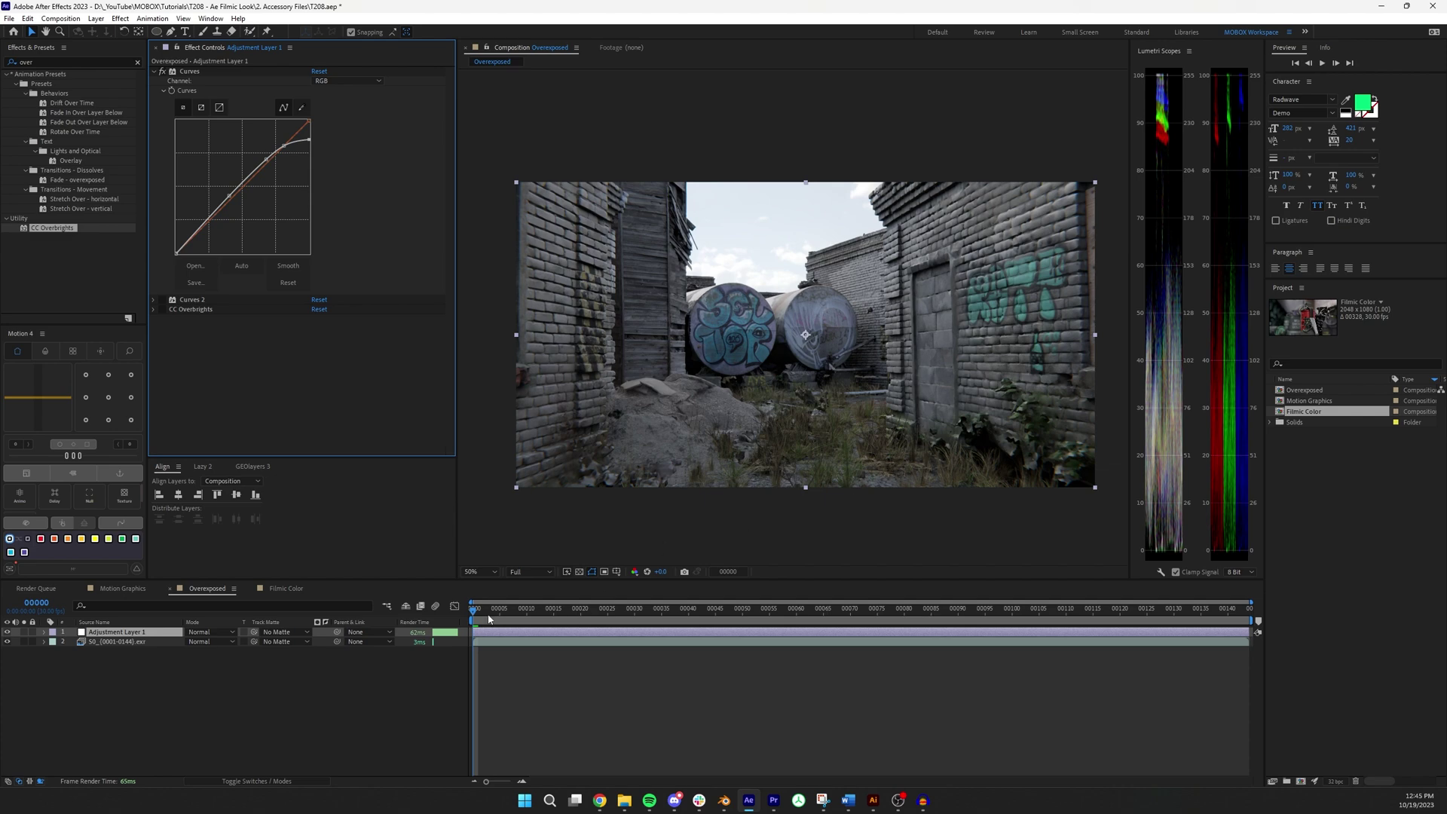
drag(488, 618, 1252, 626)
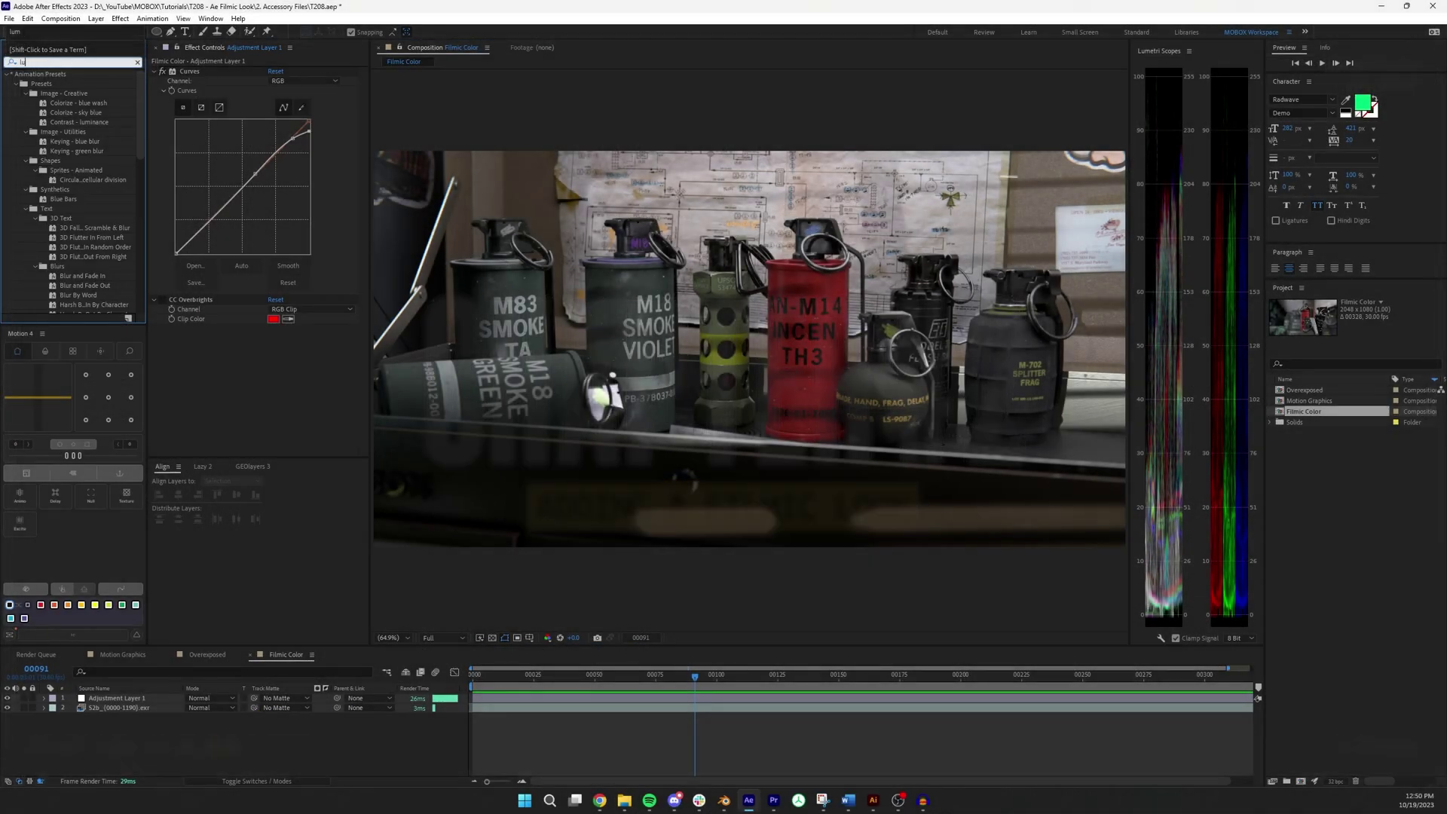
- Add Lumetri Color between Curves and CC Overbrights on the Filmic Color adjustment layer and check the image for clipping
text(m)
drag(72, 152, 174, 301)
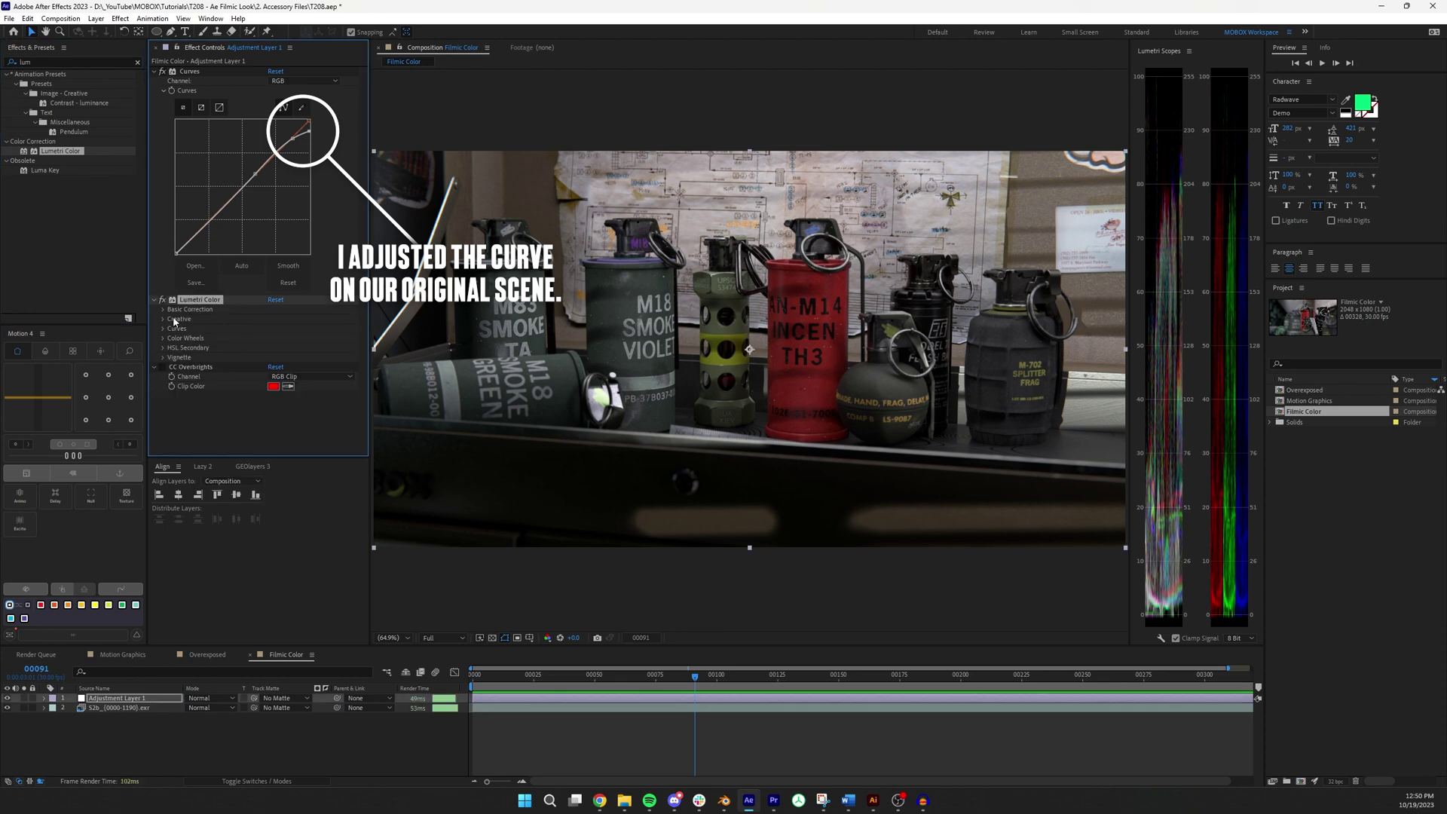
click(162, 367)
drag(608, 329, 645, 318)
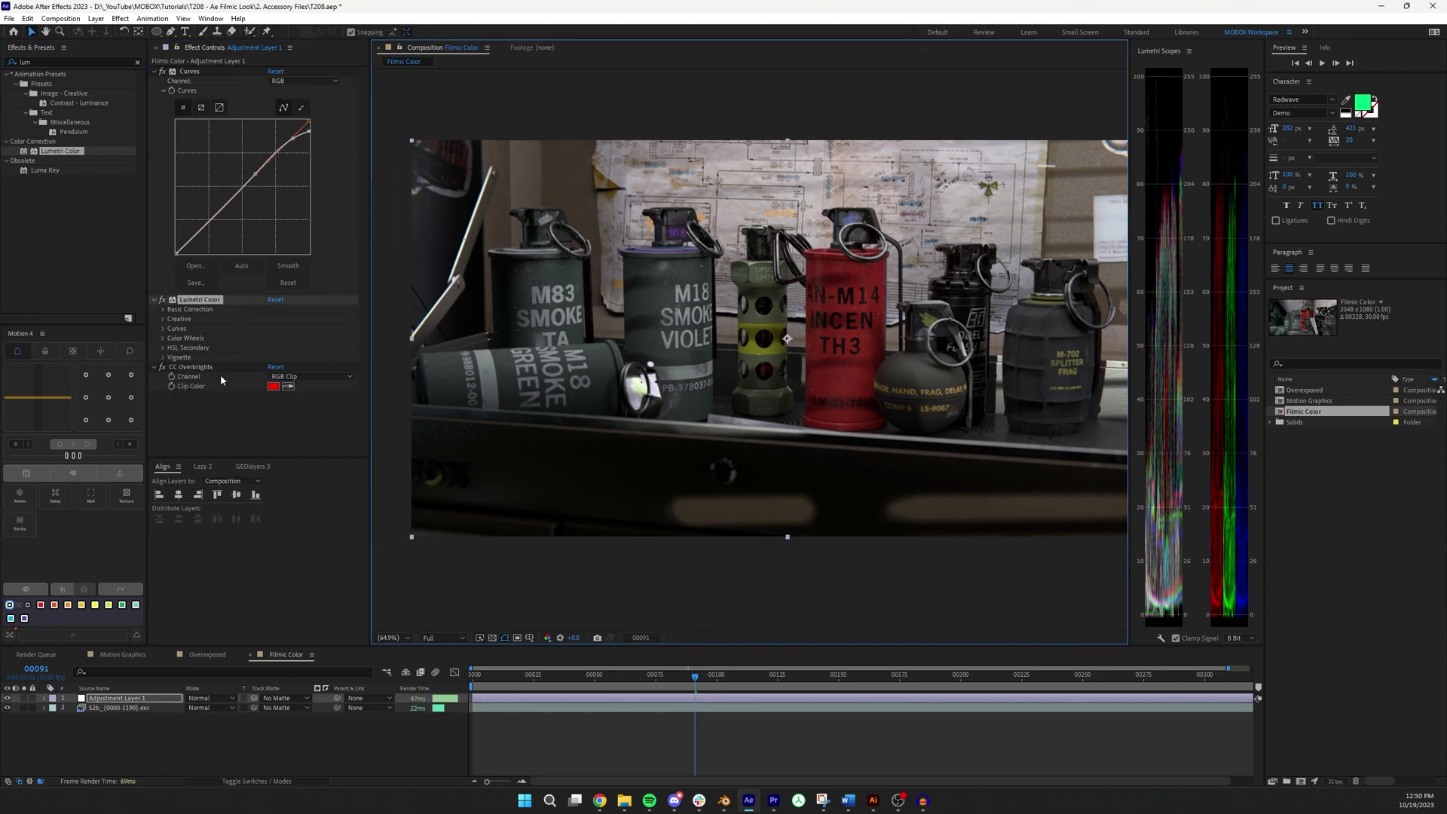
click(163, 367)
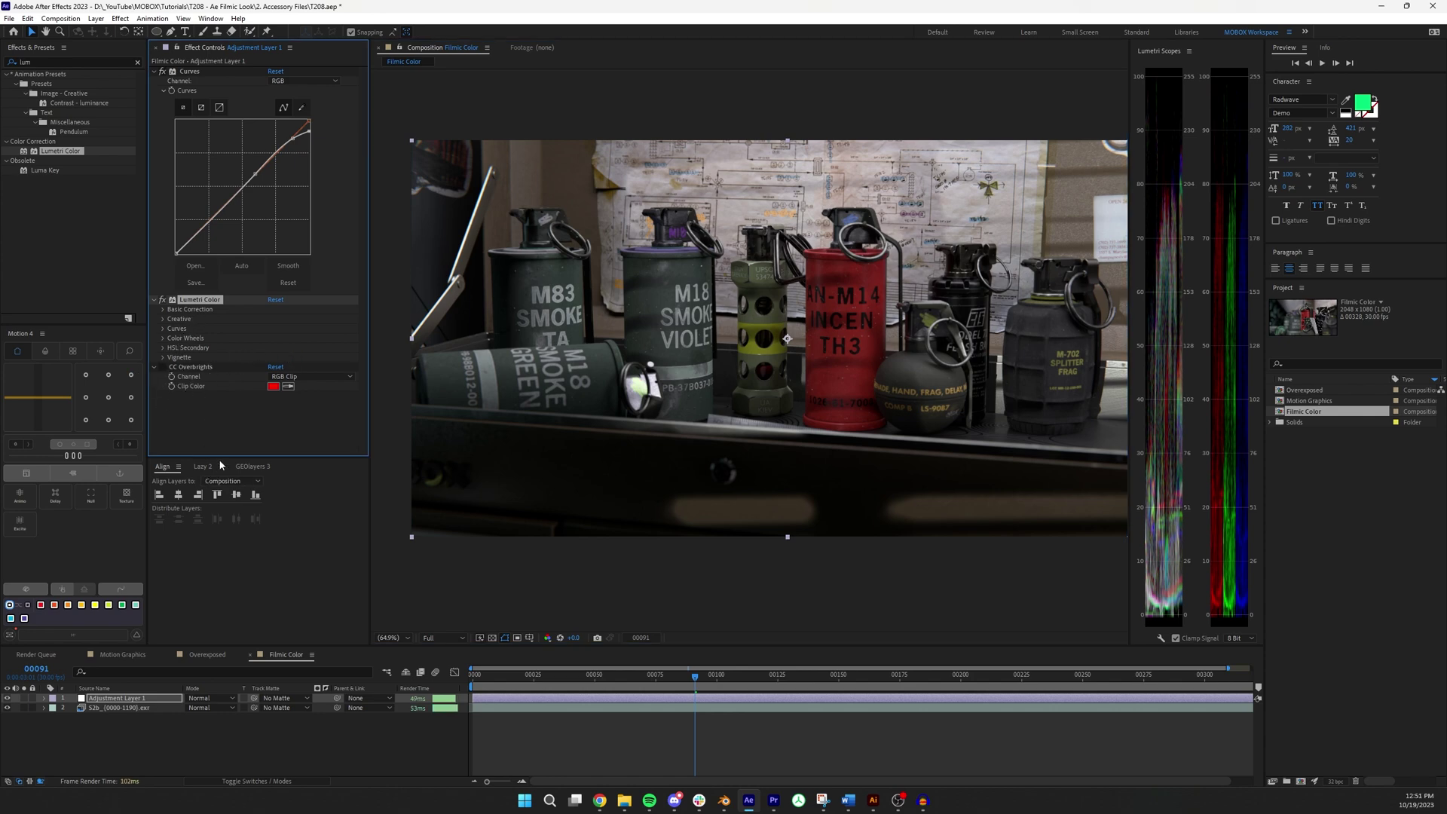
- Enlarge the Effect Controls area and expand the Creative section of Lumetri Color
drag(222, 456, 224, 554)
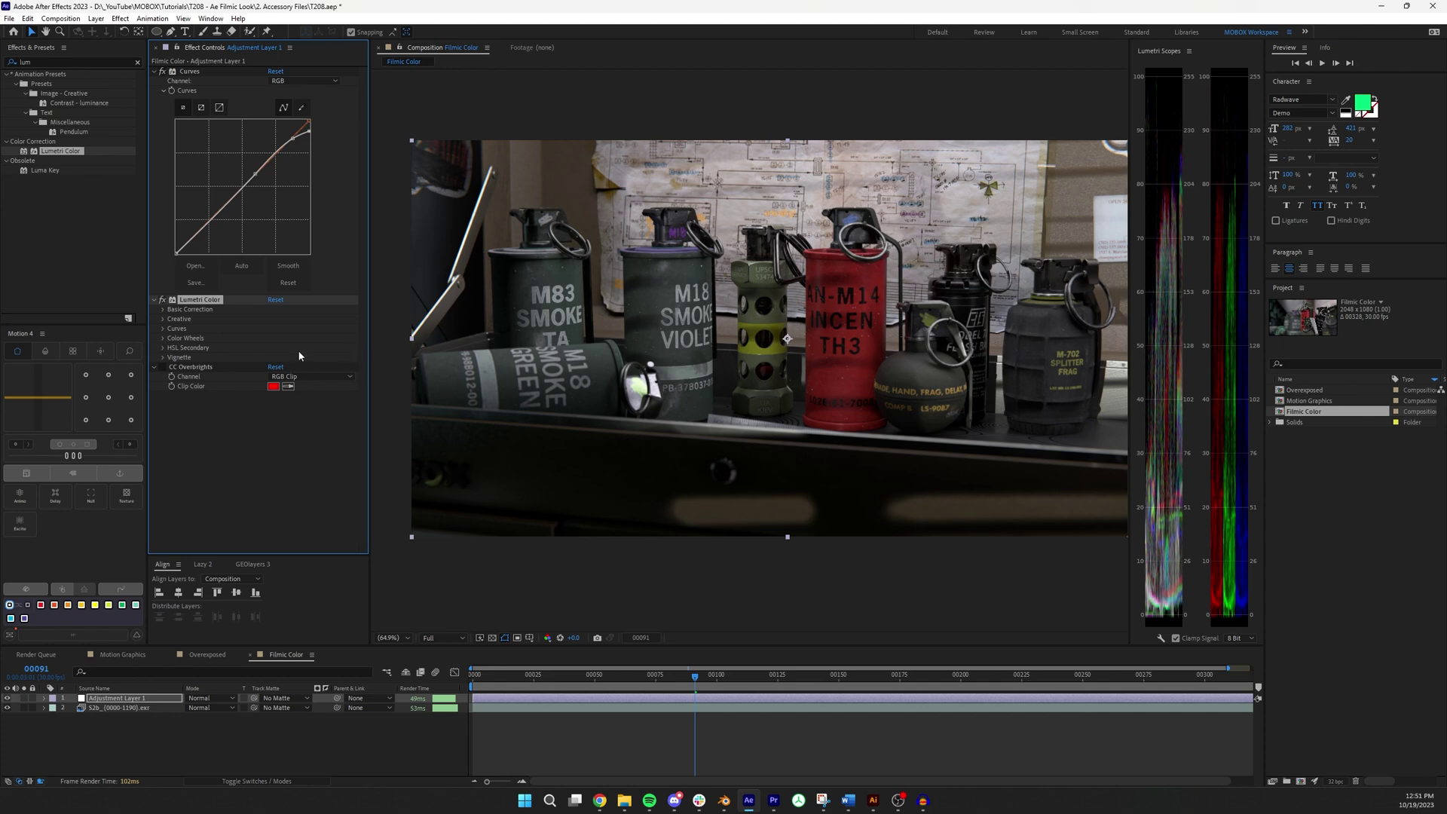
click(163, 338)
click(163, 339)
click(162, 319)
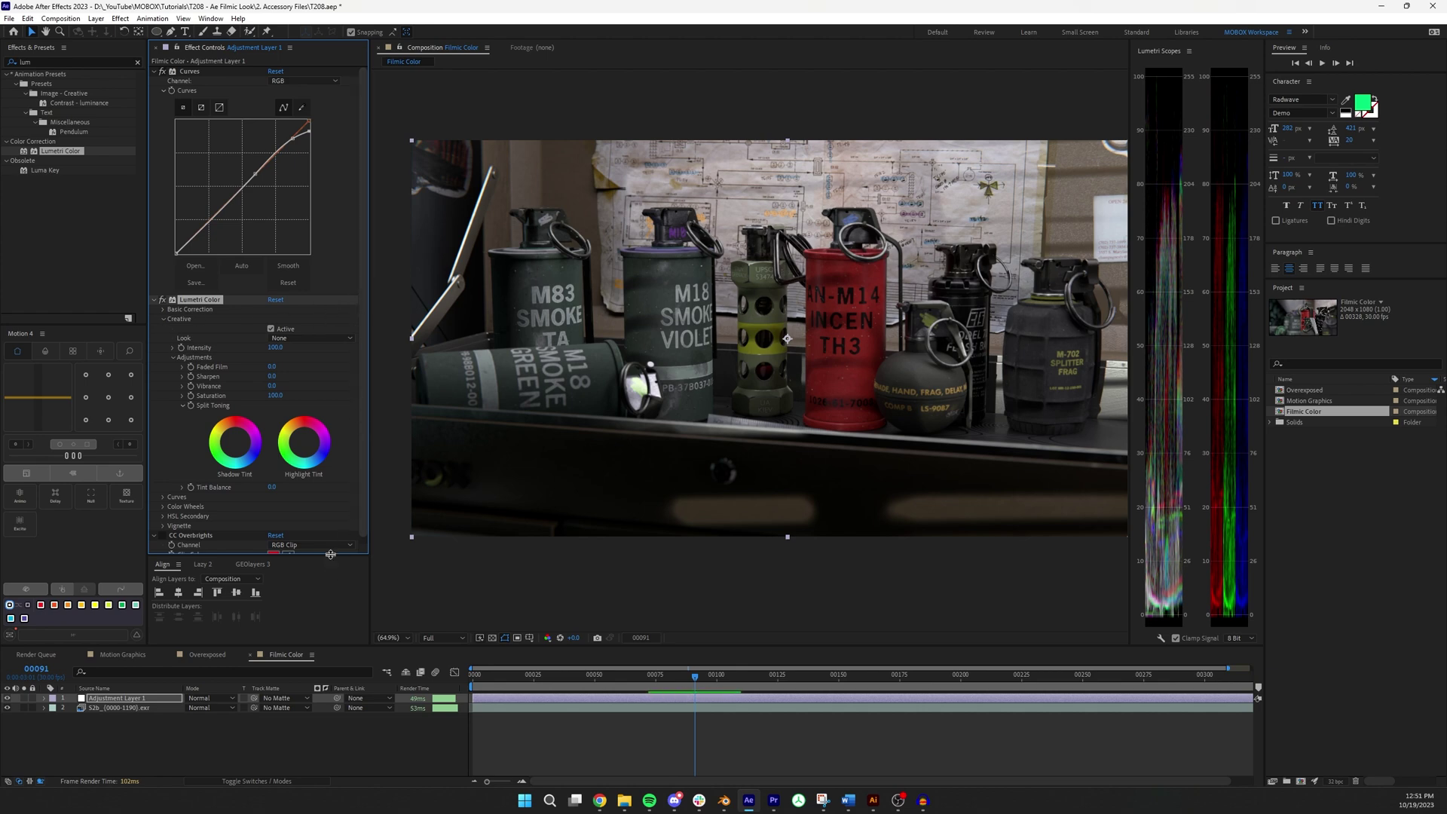
drag(328, 555, 329, 570)
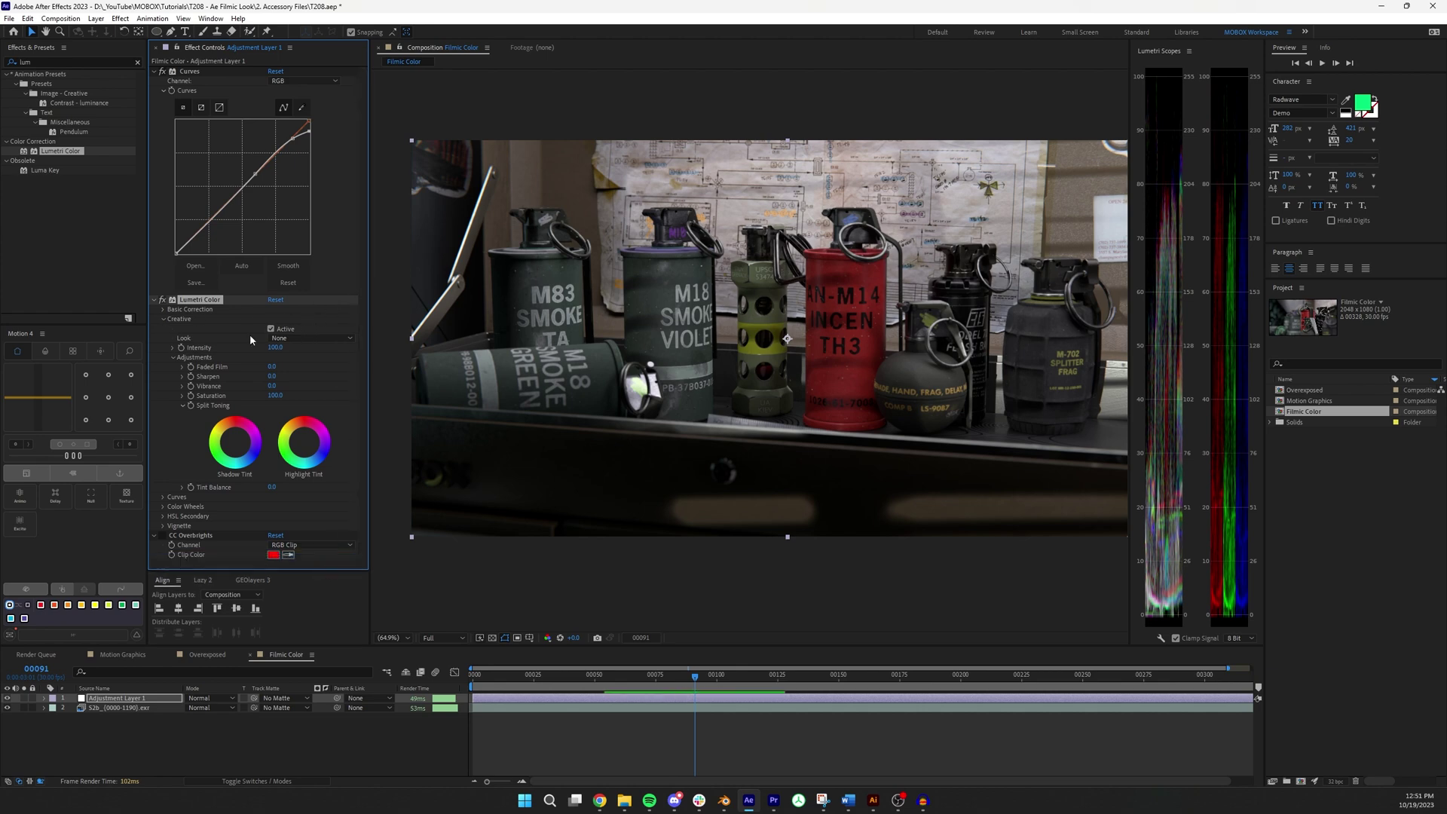
- Try the Kodak 5218 Kodak 2383 look in Lumetri Color, and settle on Kodak 5205 Fuji 3510
click(333, 337)
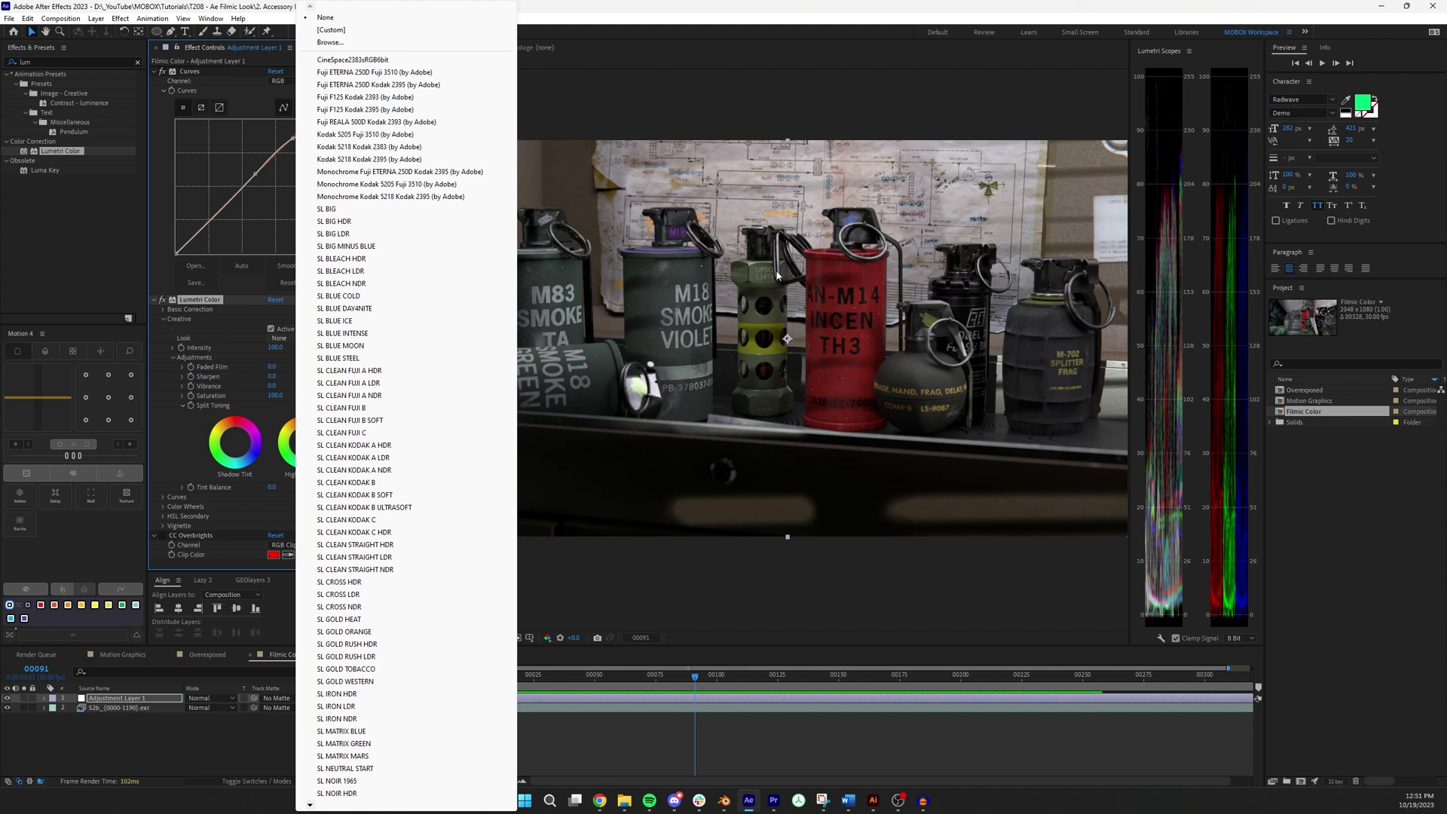
click(369, 146)
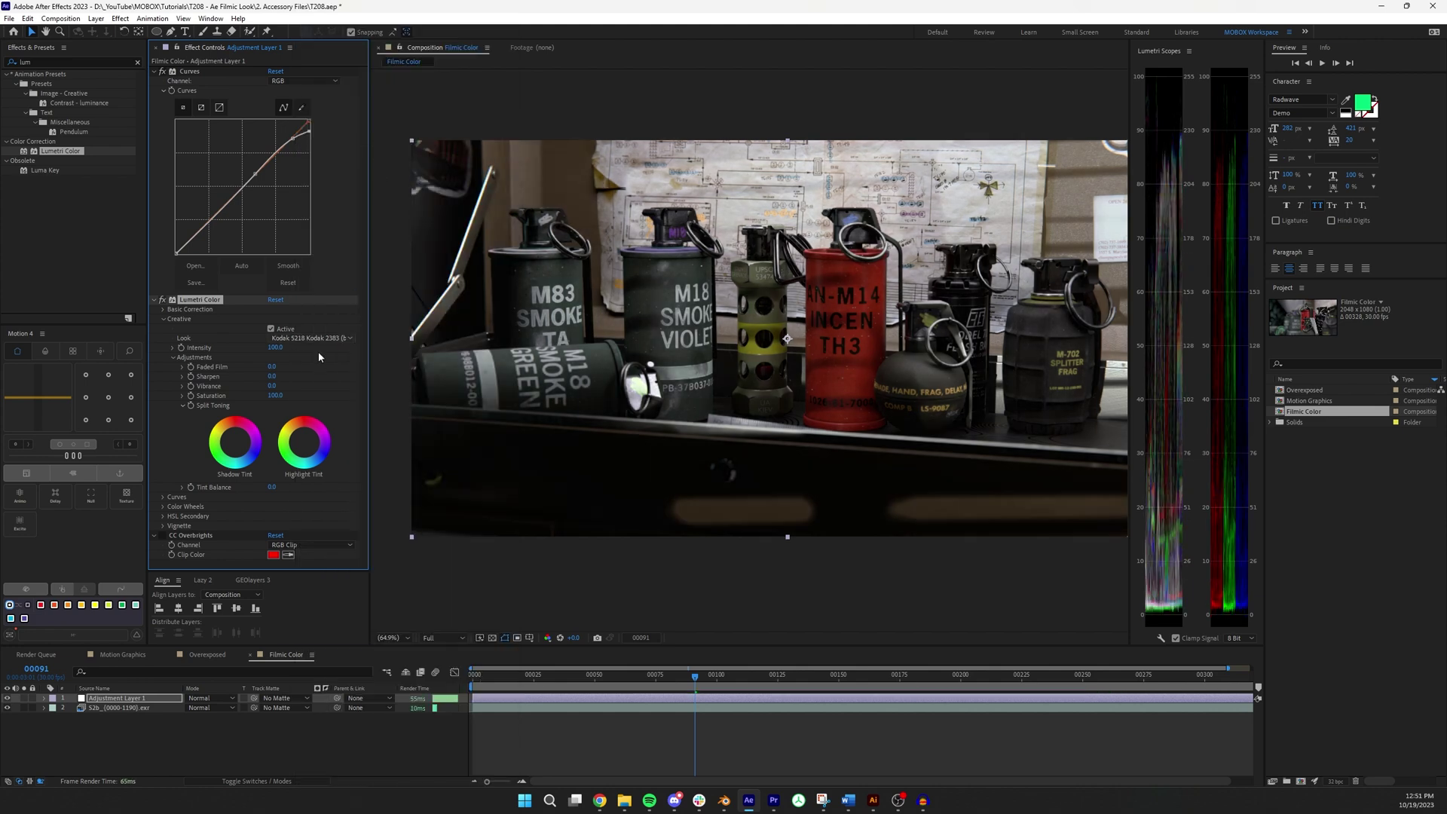
click(313, 339)
click(366, 134)
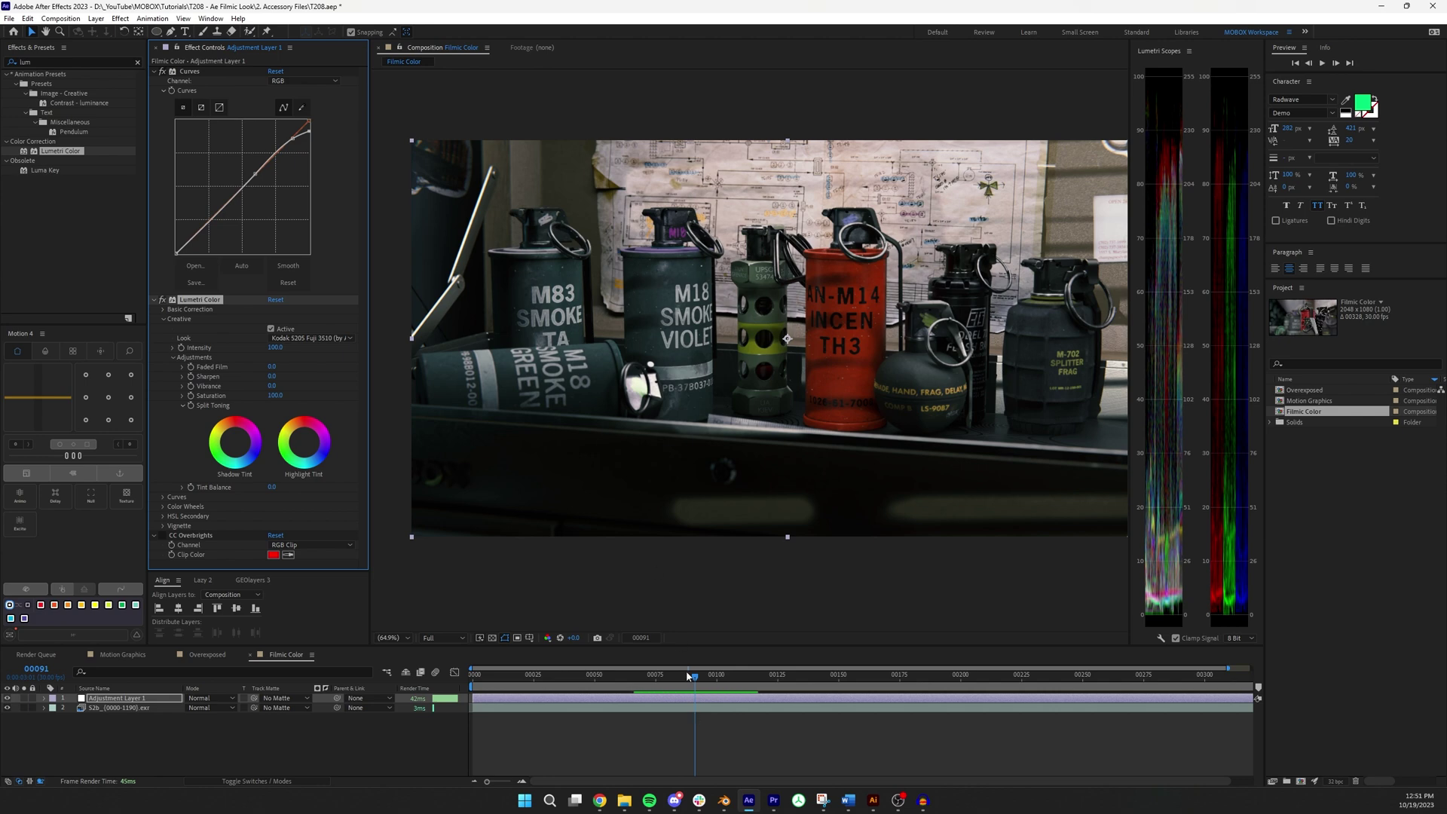
- Go to frame 55 and compare the shot with and without Lumetri Color, leaving the effect enabled
drag(687, 675, 594, 660)
key(space)
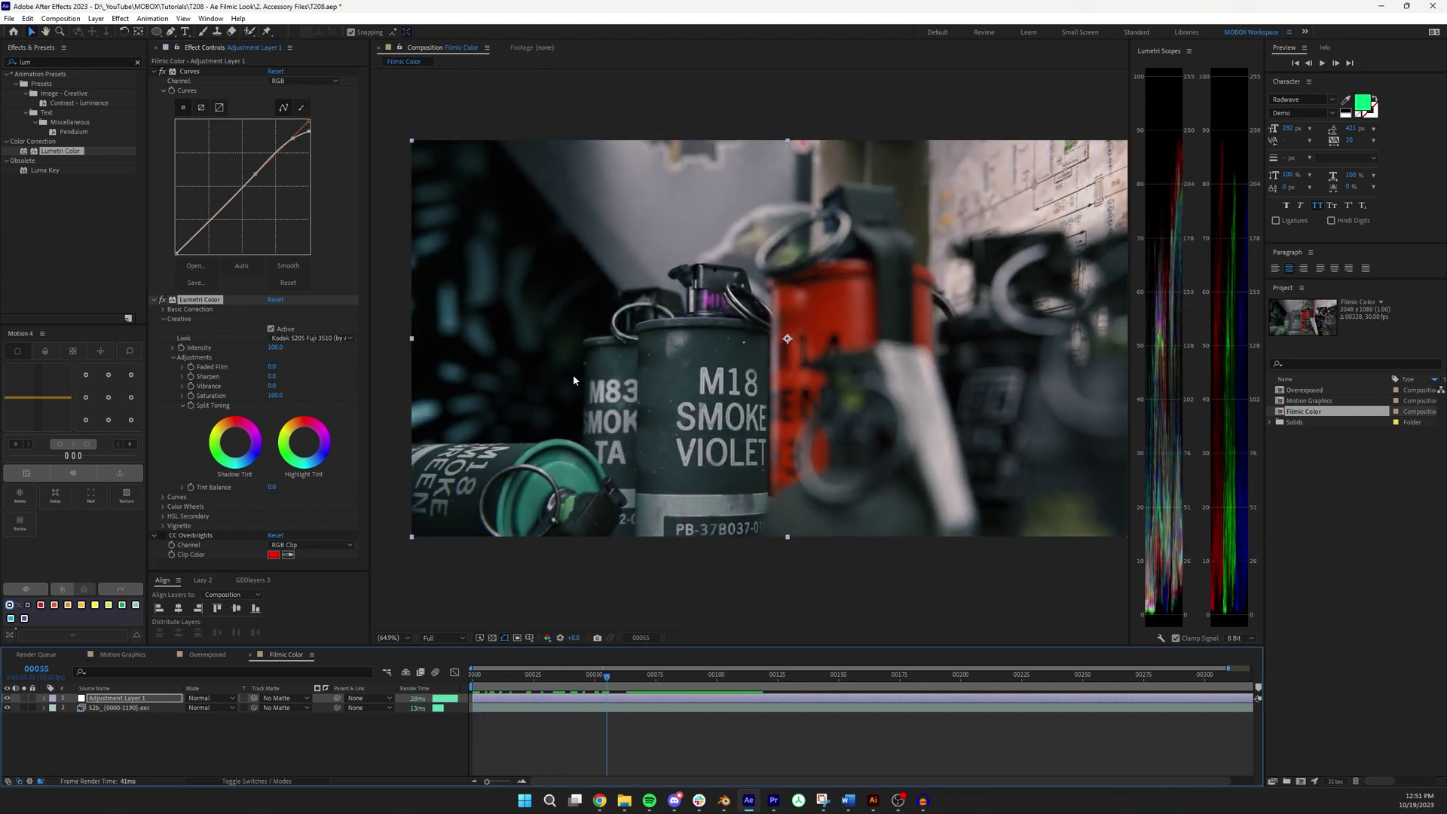
click(161, 301)
click(160, 300)
click(159, 300)
click(160, 300)
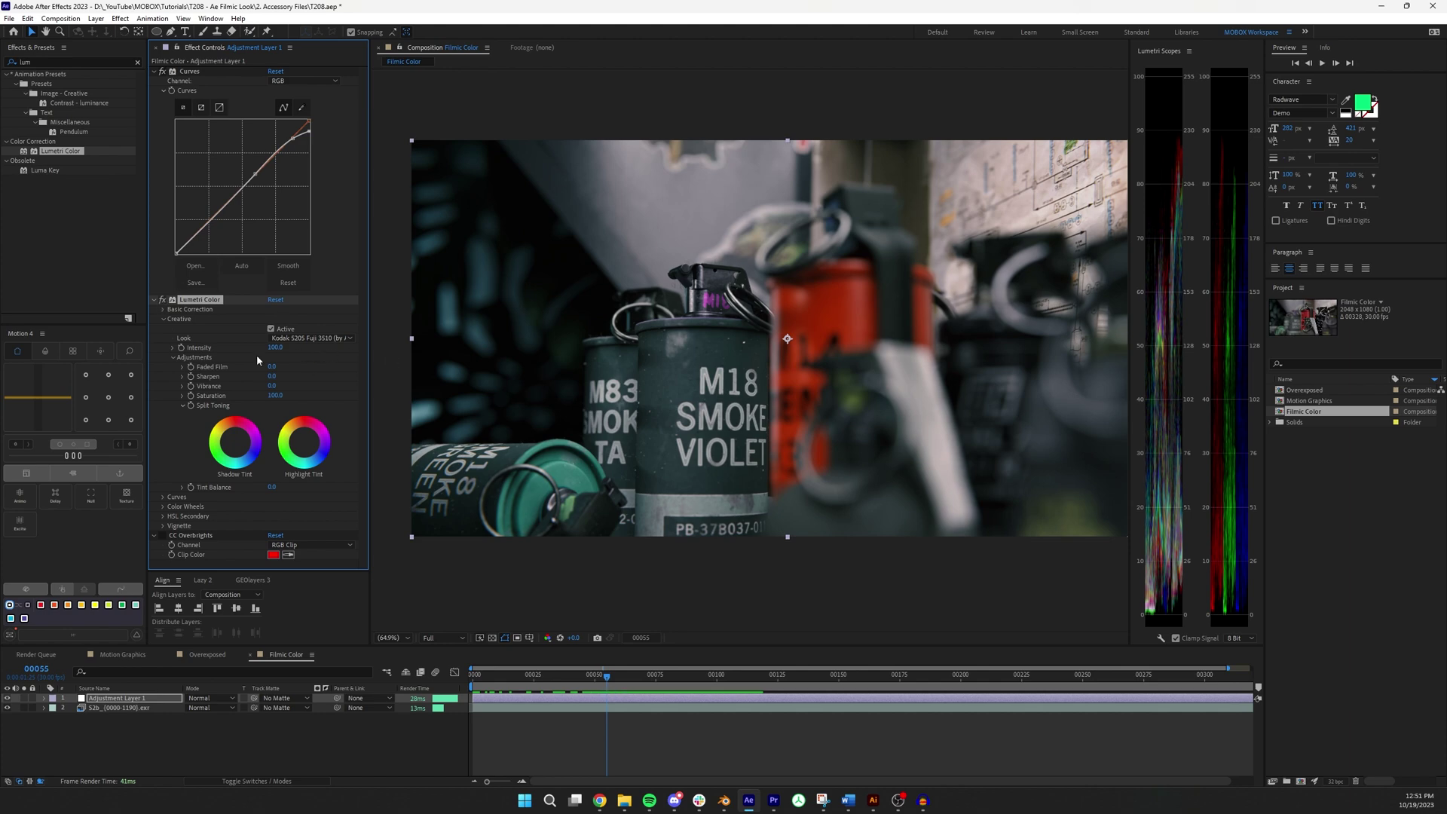
- Set the look's intensity to 75 and compare the shot with and without Lumetri Color at frame 28
mouse_move(275, 347)
mouse_down()
mouse_move(250, 347)
mouse_move(262, 352)
mouse_up()
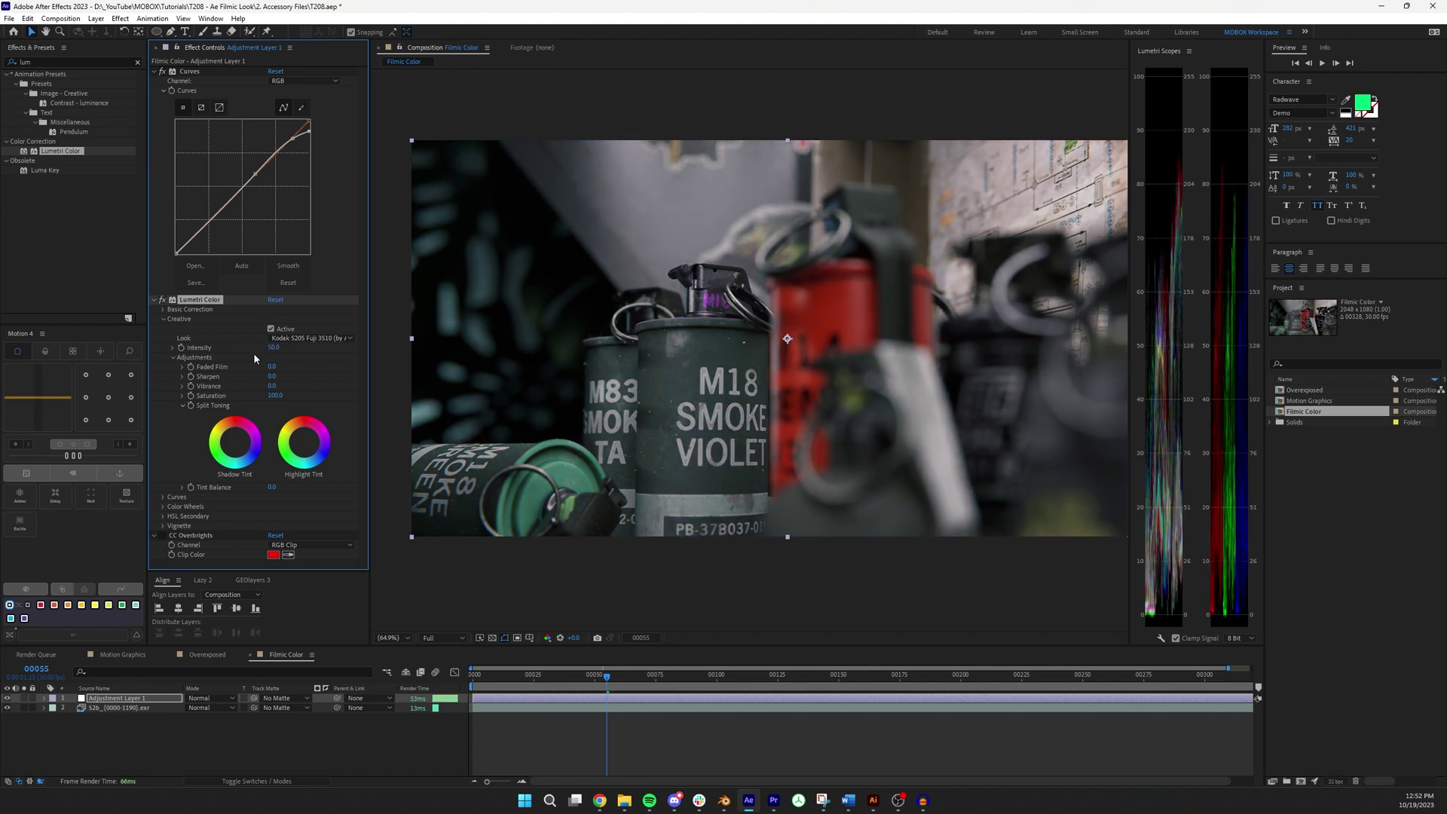
click(274, 347)
text(75)
key(Return)
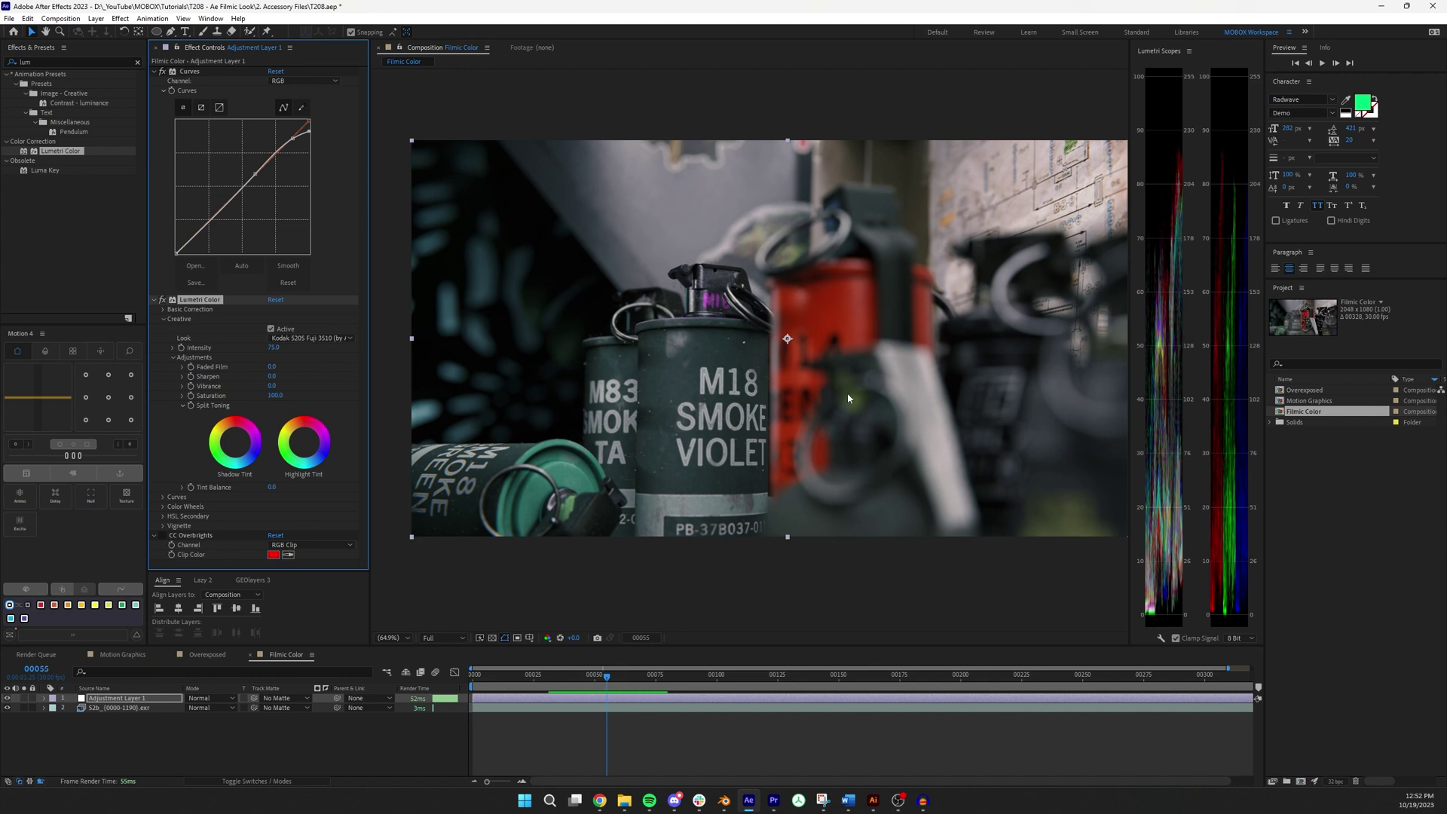
drag(612, 672, 541, 672)
click(162, 299)
click(162, 299)
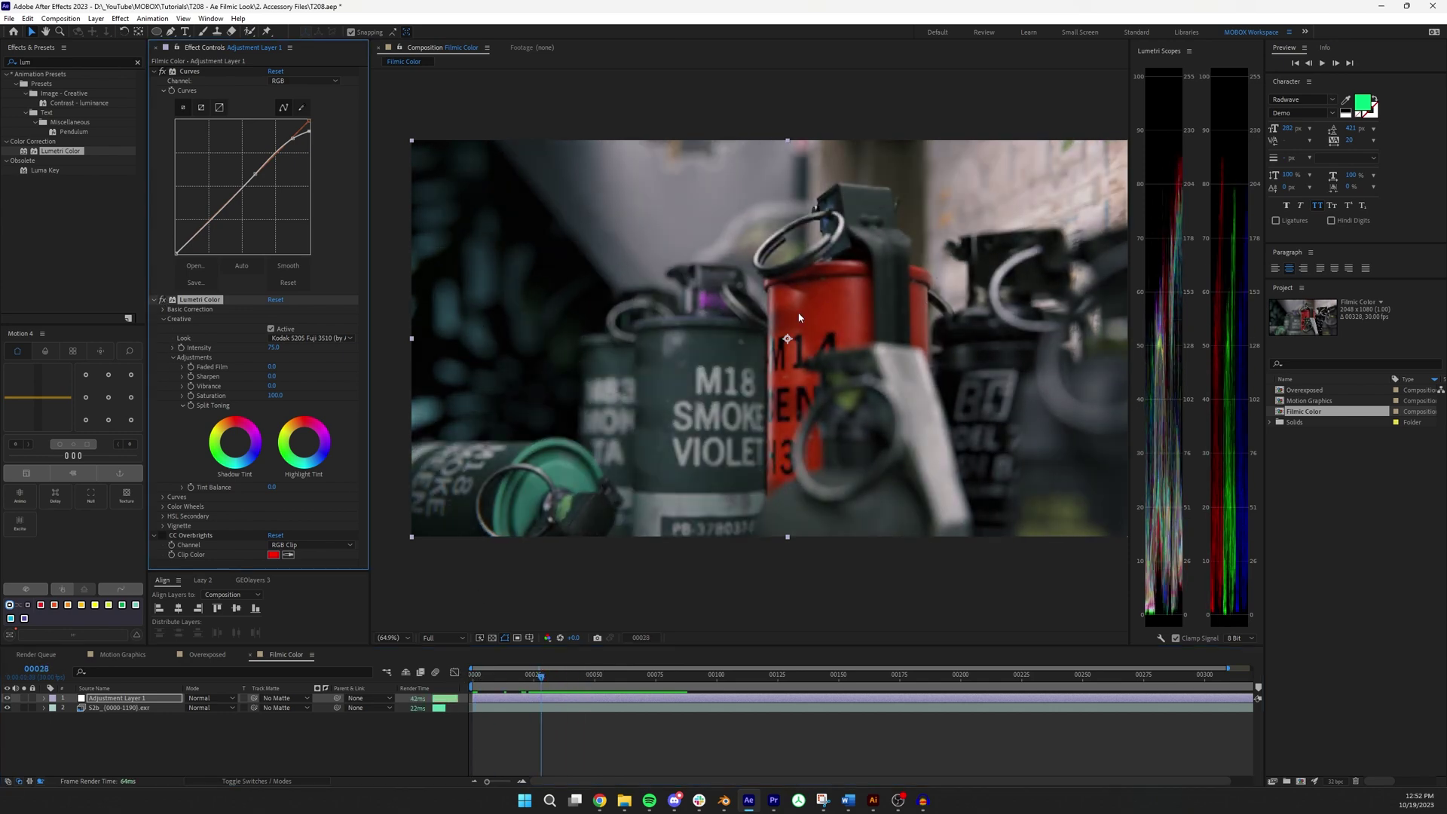
- Set the Creative saturation in Lumetri Color to 80 and review the footage from the first frame to frame 107
click(273, 397)
text(90)
key(Return)
click(271, 398)
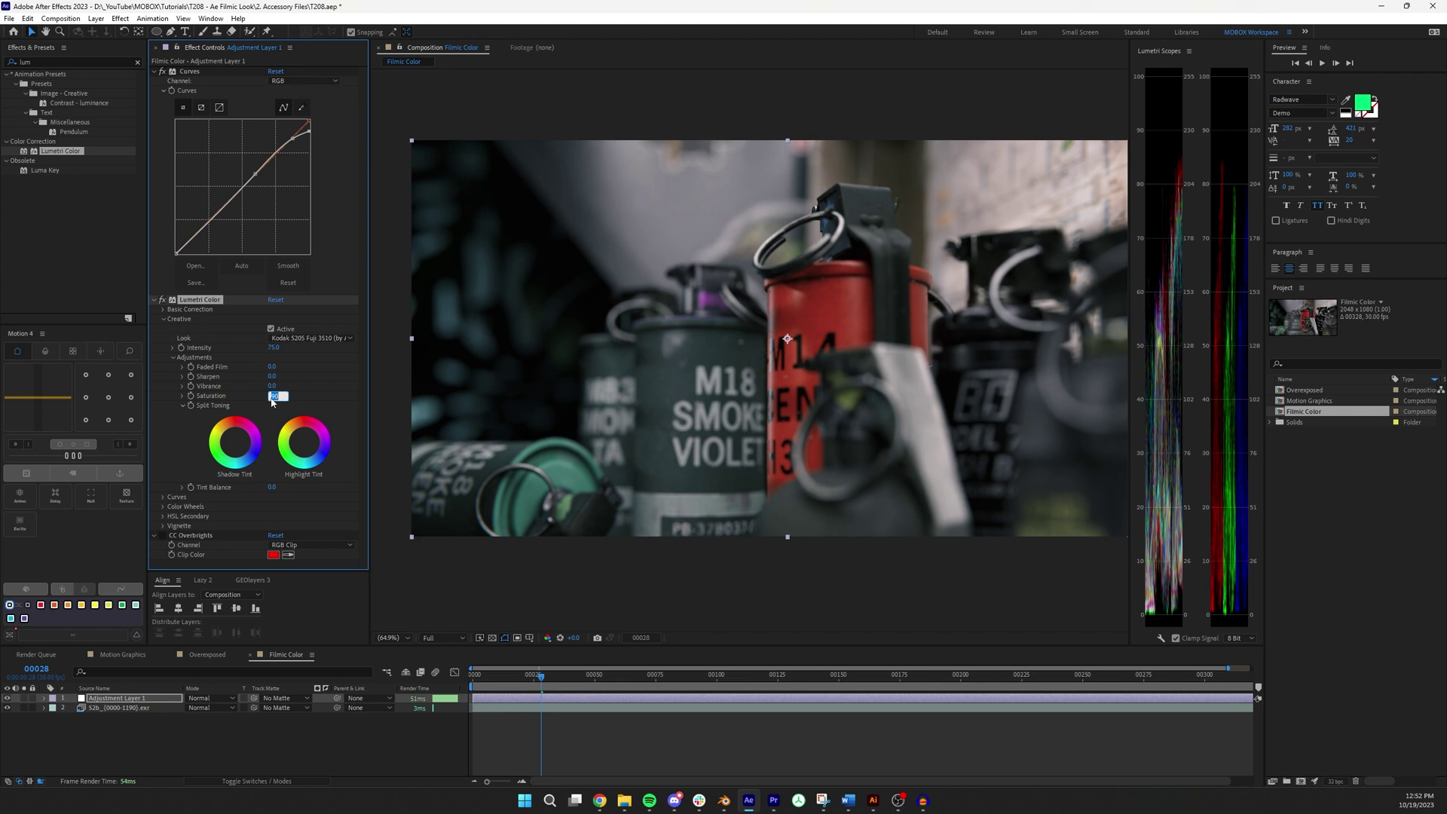
key(Return)
click(472, 686)
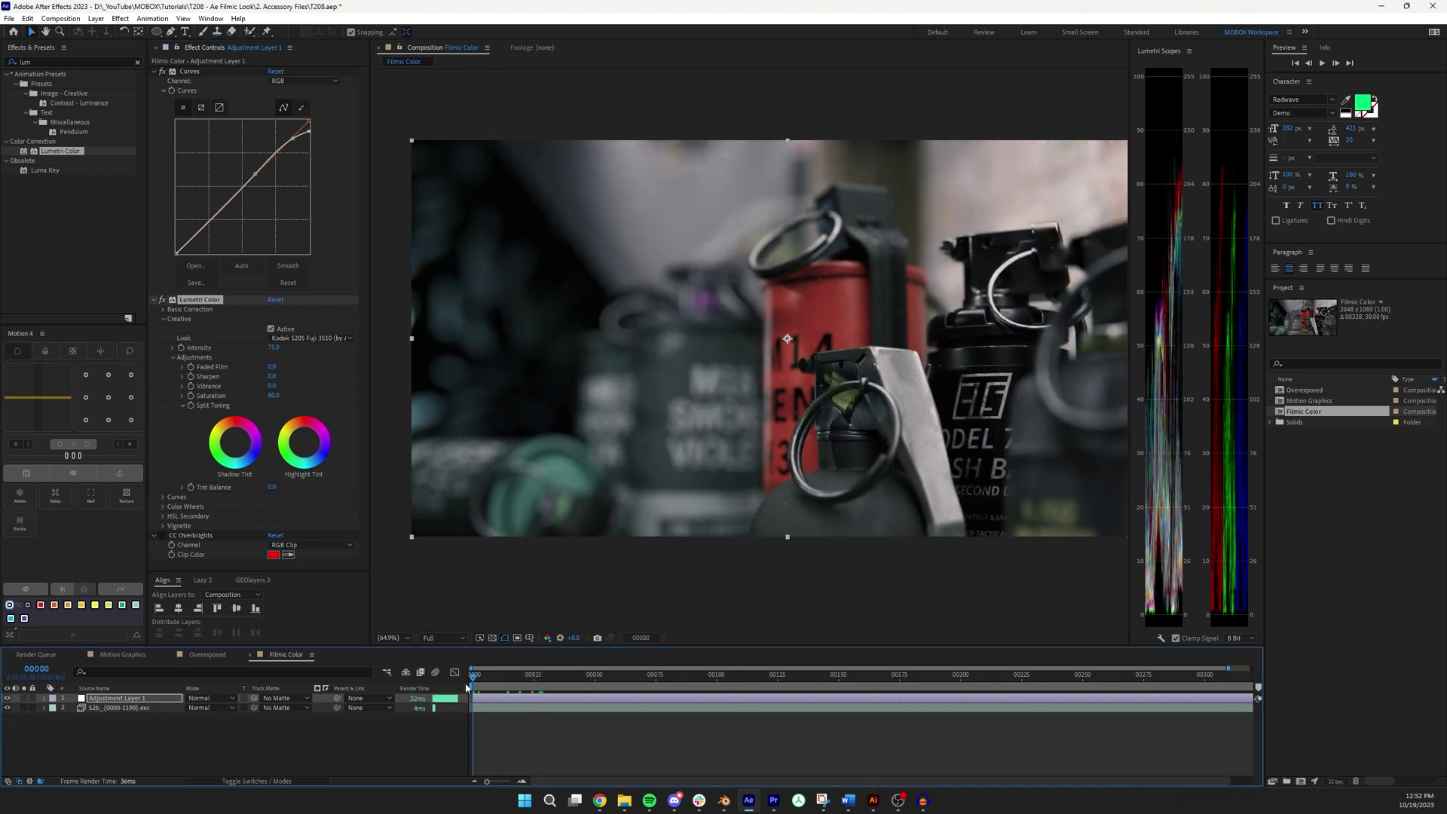
drag(473, 686, 735, 698)
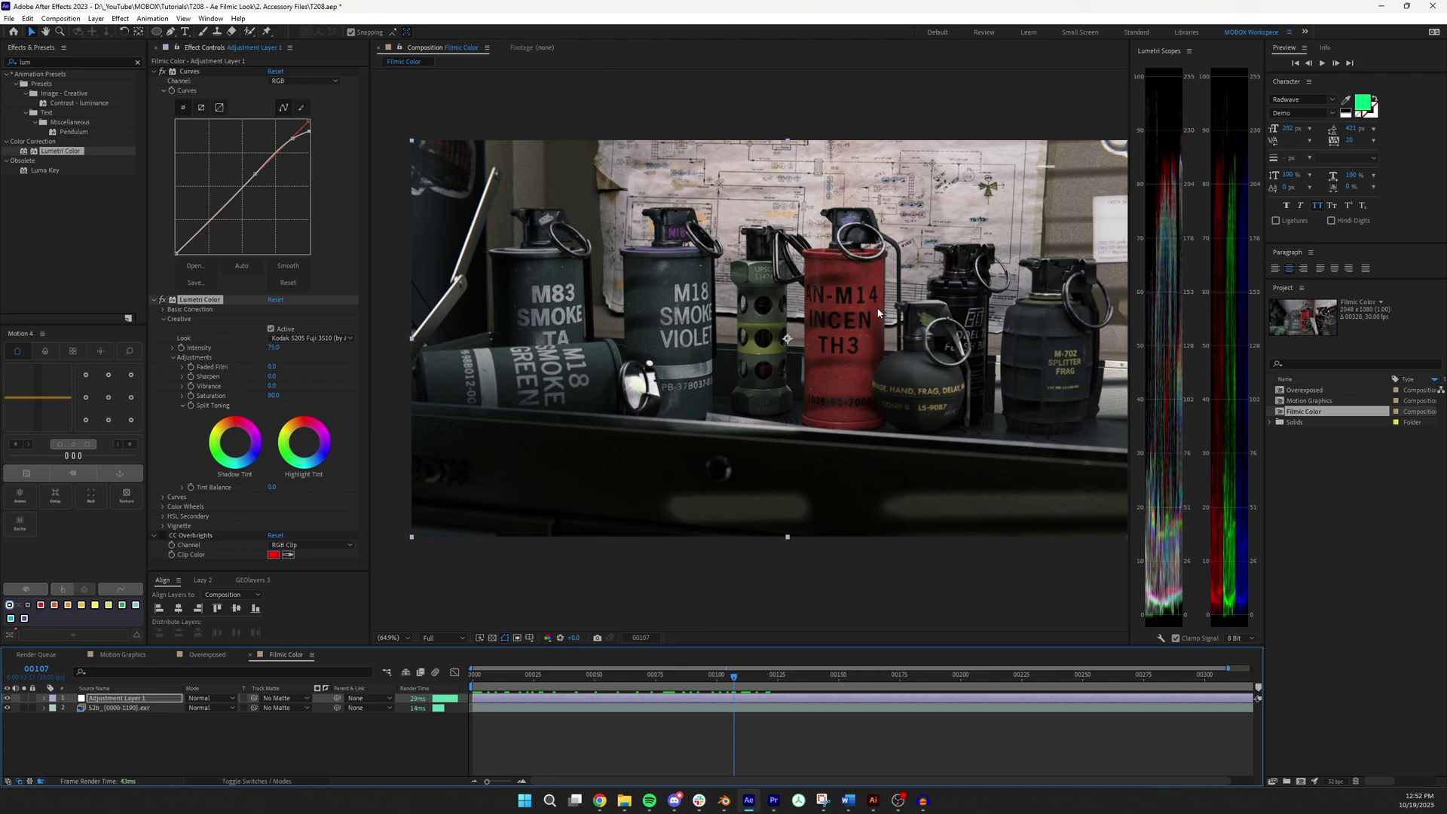
- Set the vignette amount in Lumetri Color to -0.2
click(163, 526)
scroll(248, 489, down, 2)
click(272, 506)
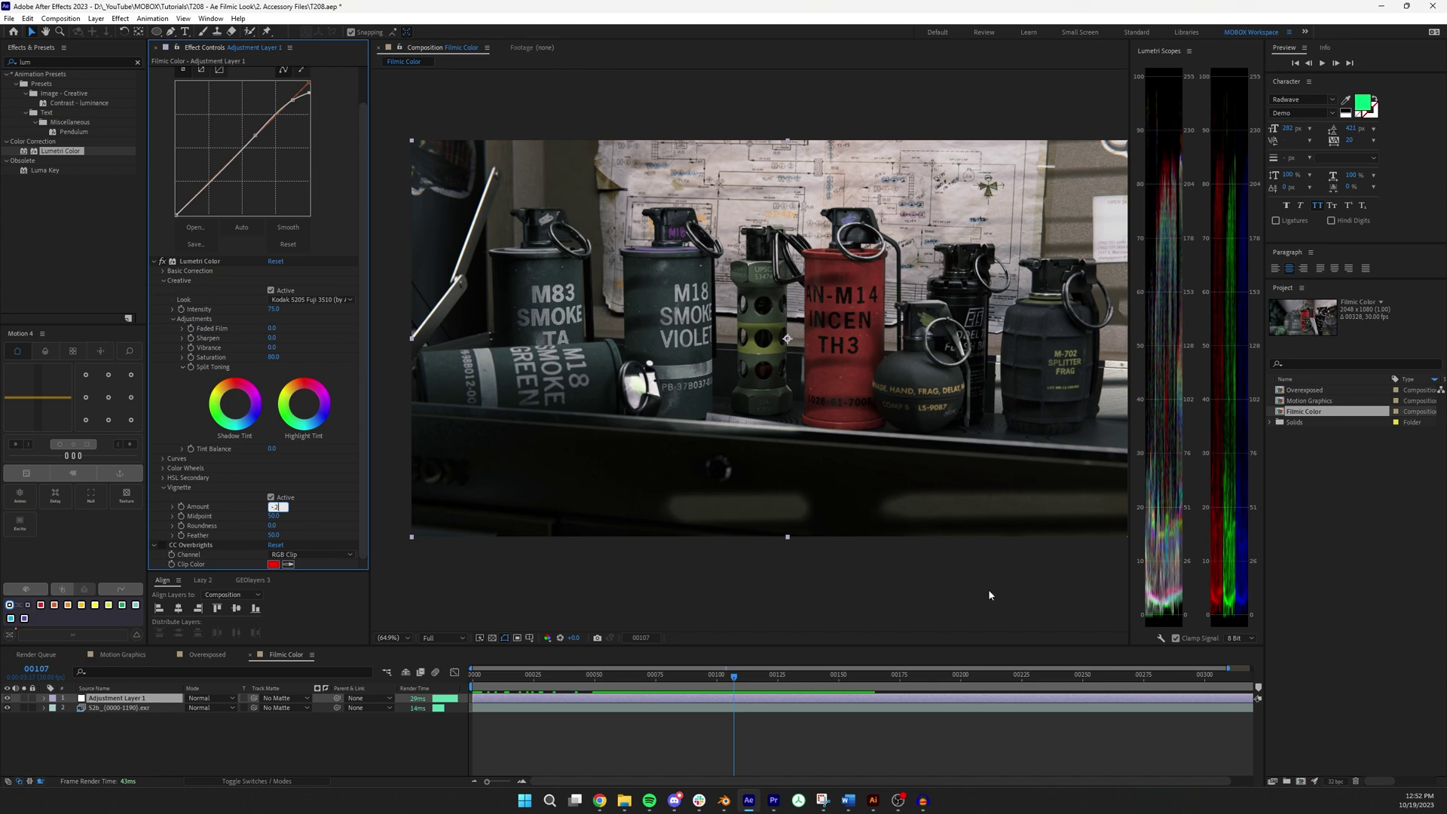
text(-0.2)
key(Return)
- View the whole frame and compare it with and without Lumetri Color, leaving the effect enabled
drag(938, 241, 916, 254)
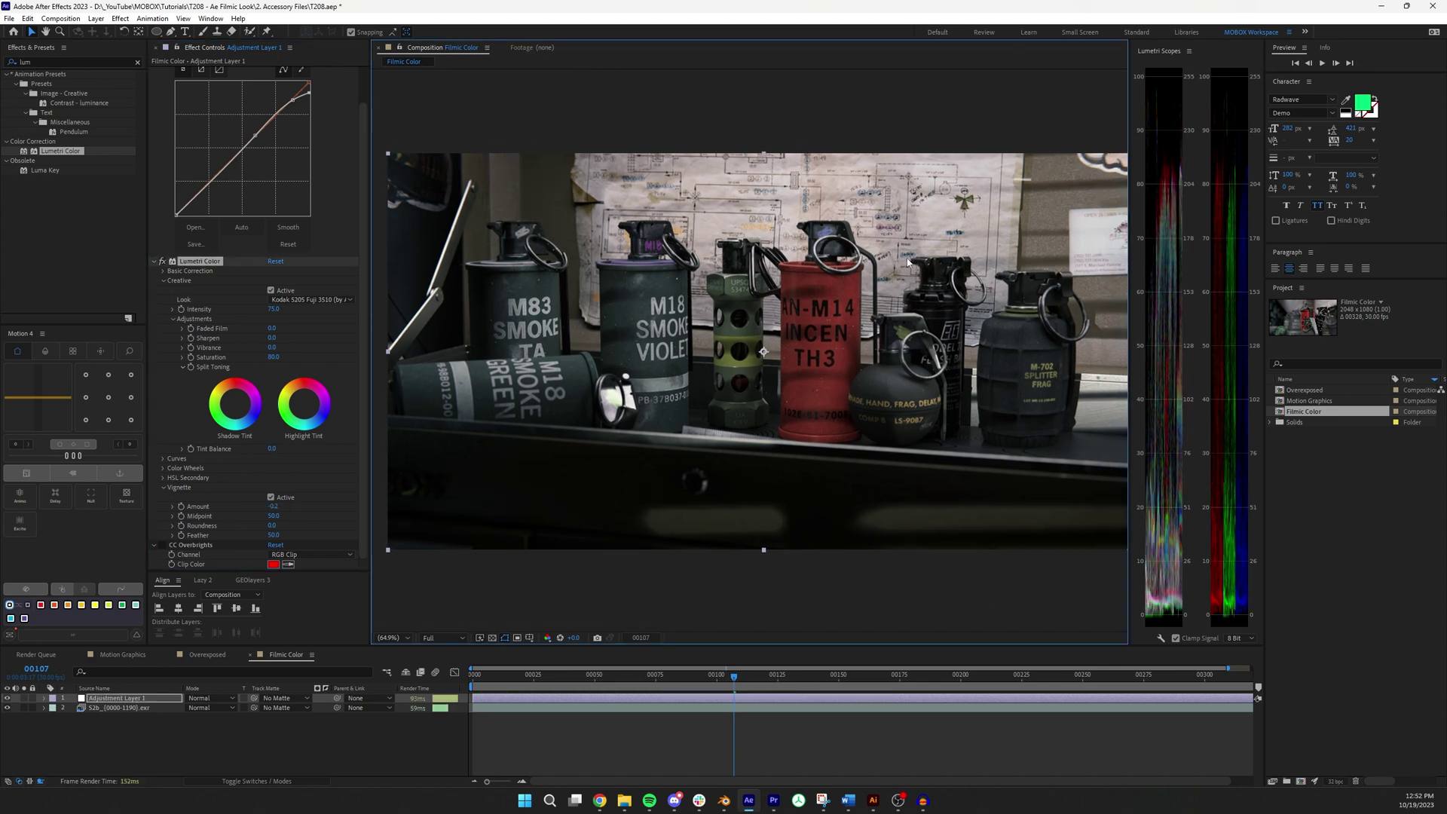
key(v)
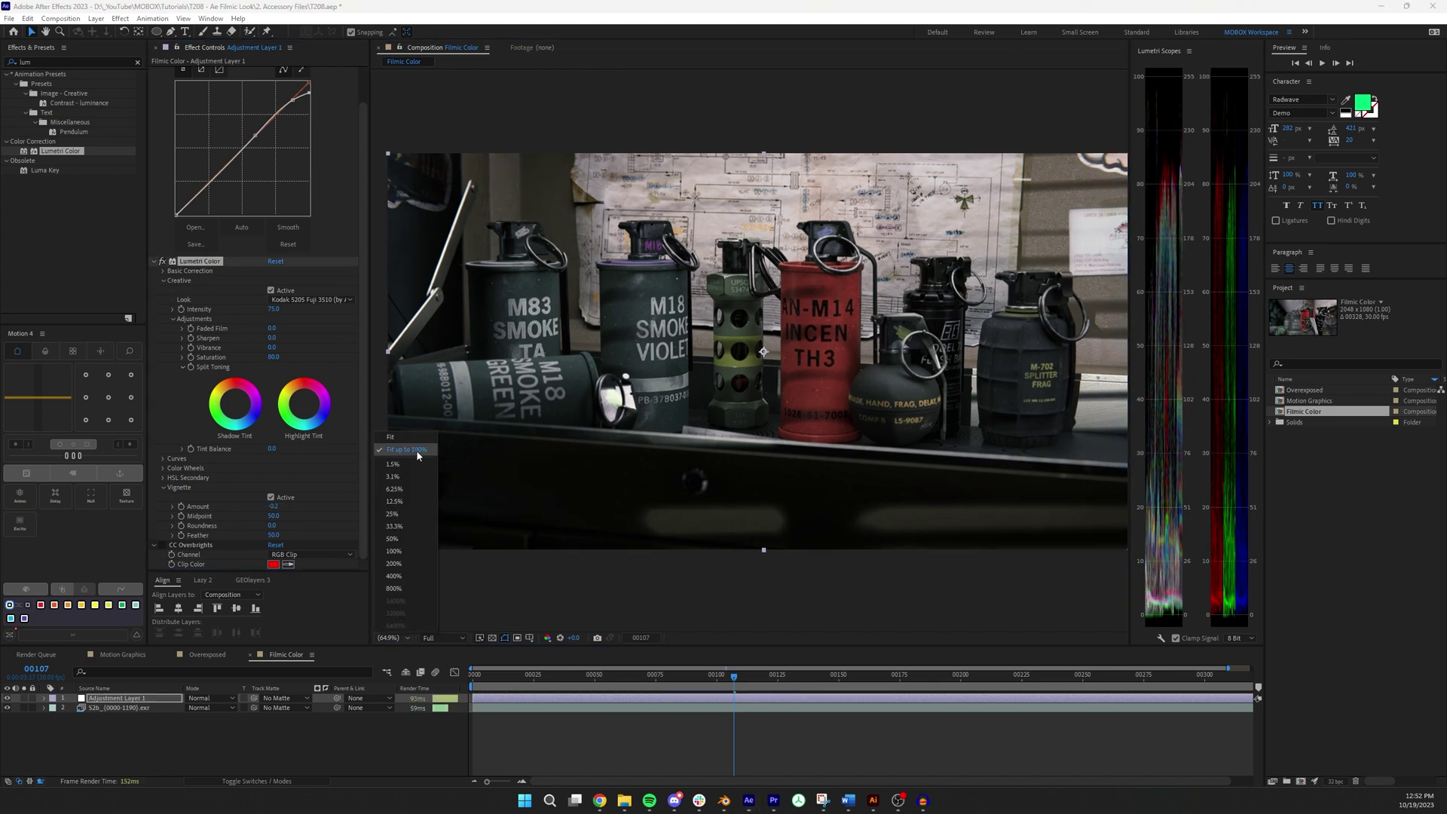
key(comma)
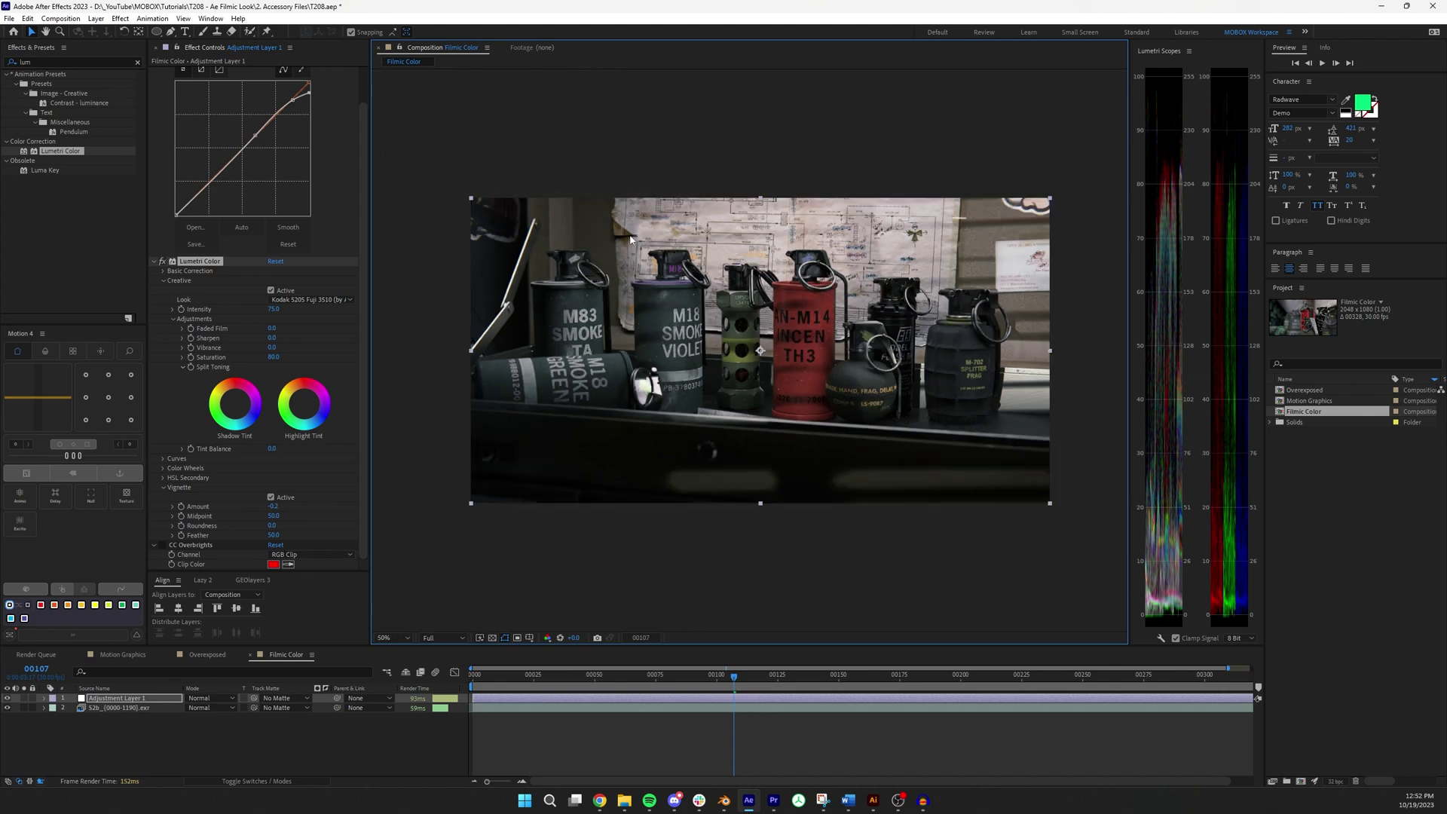
click(164, 261)
click(165, 260)
click(165, 262)
click(164, 261)
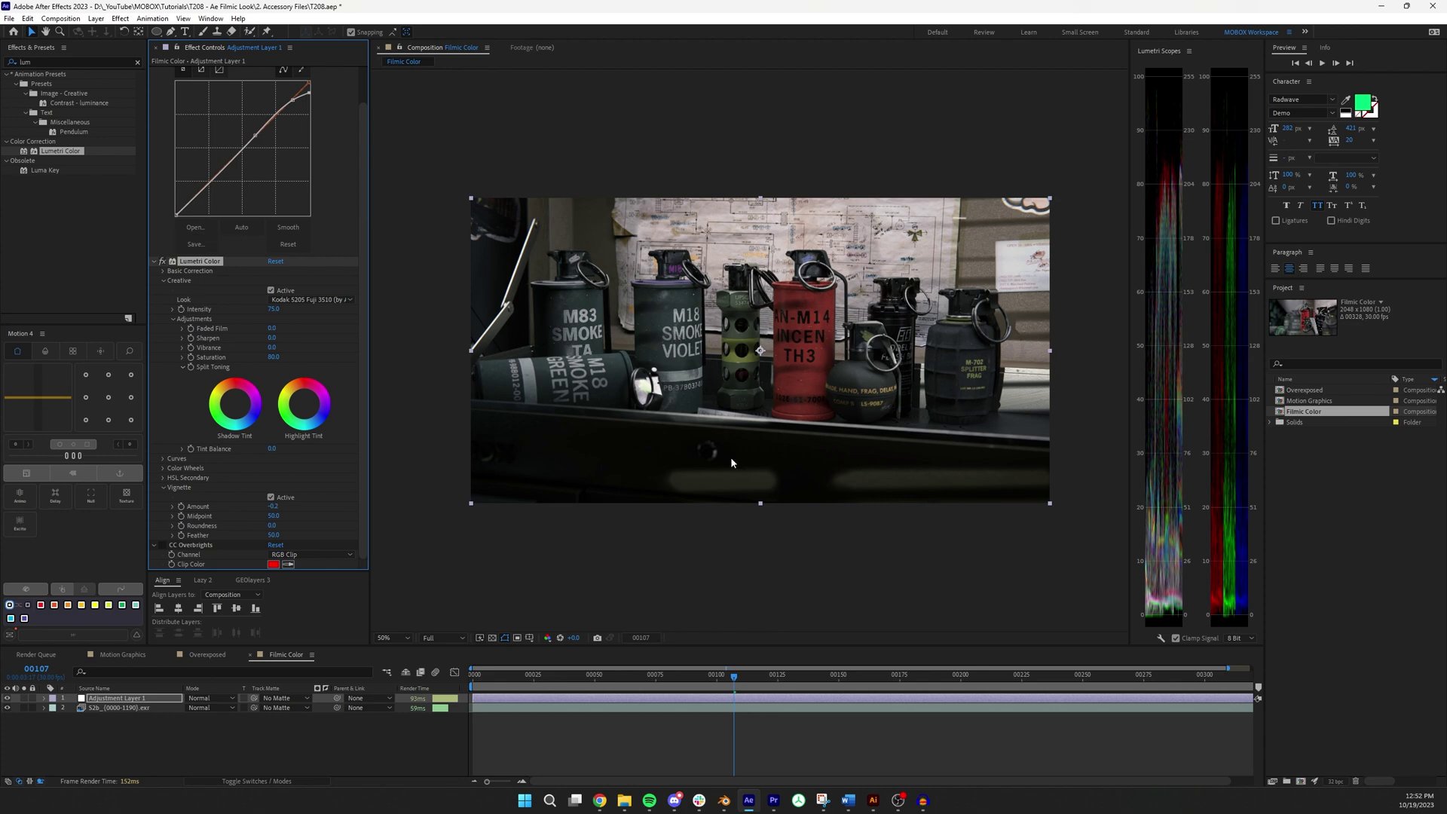
- Raise the midtones in Curves slightly and lift the shadow end of the curve, with the Lumetri Scopes widened
scroll(234, 283, up, 1)
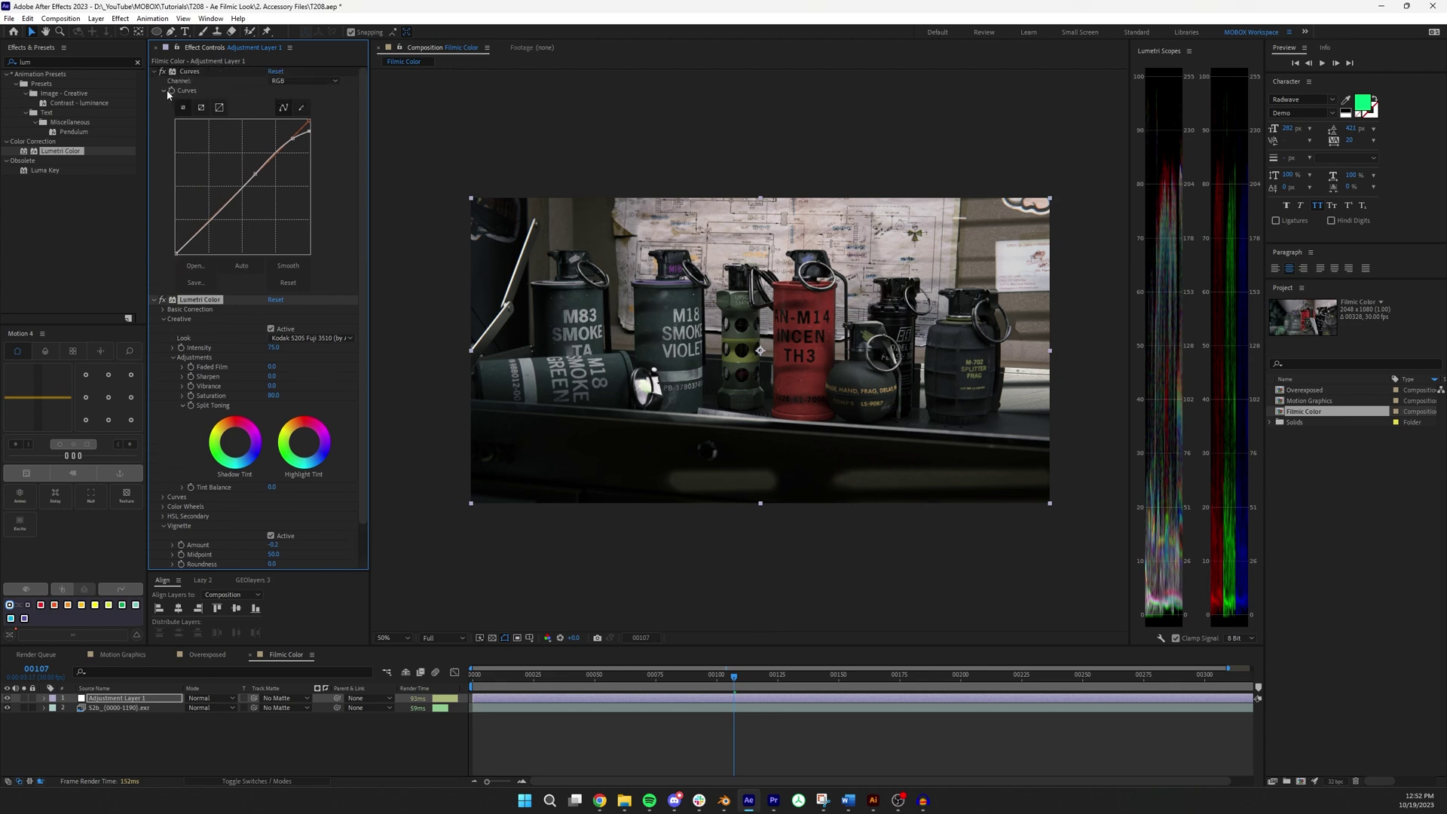
click(256, 179)
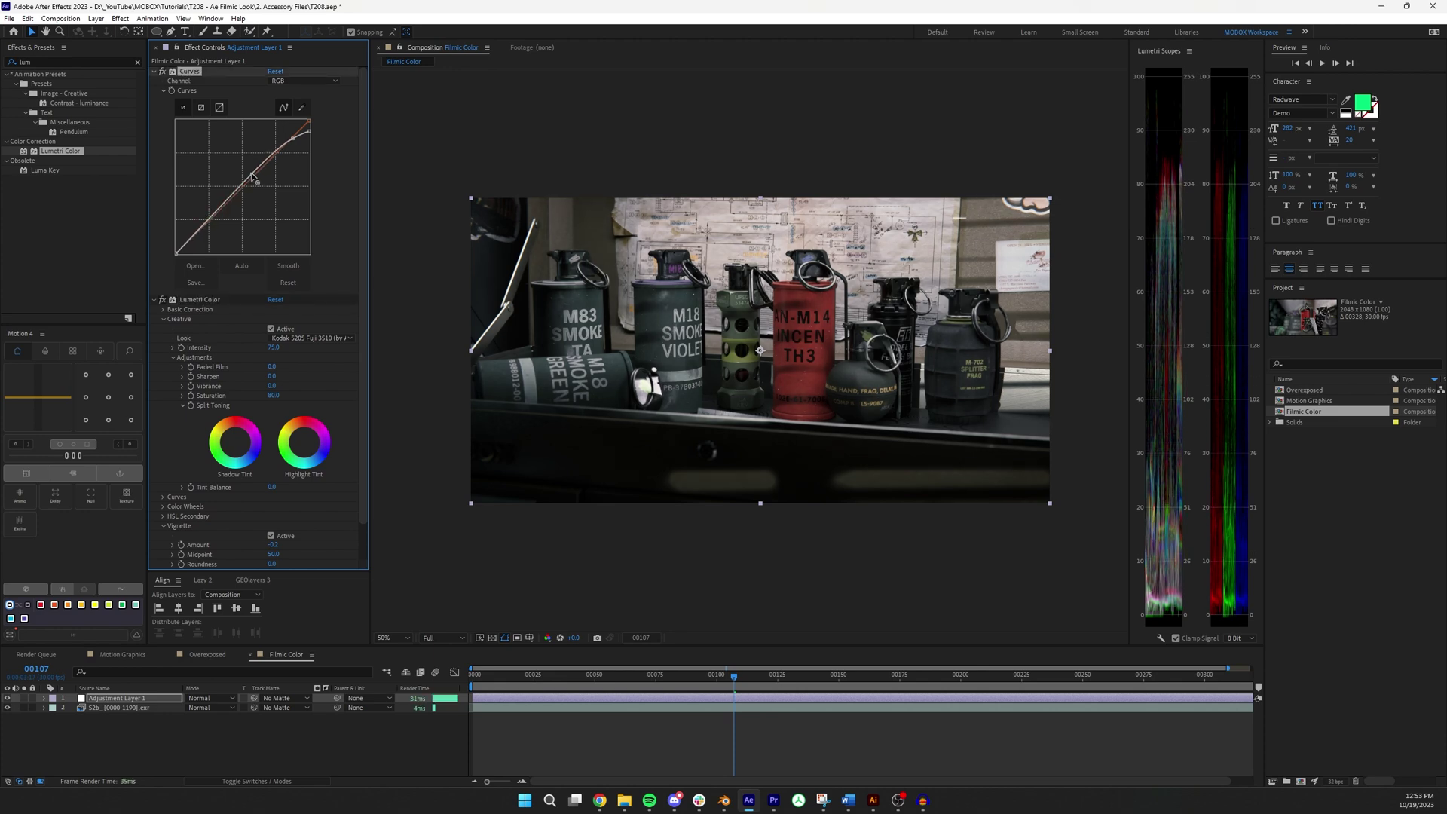
scroll(603, 452, up, 2)
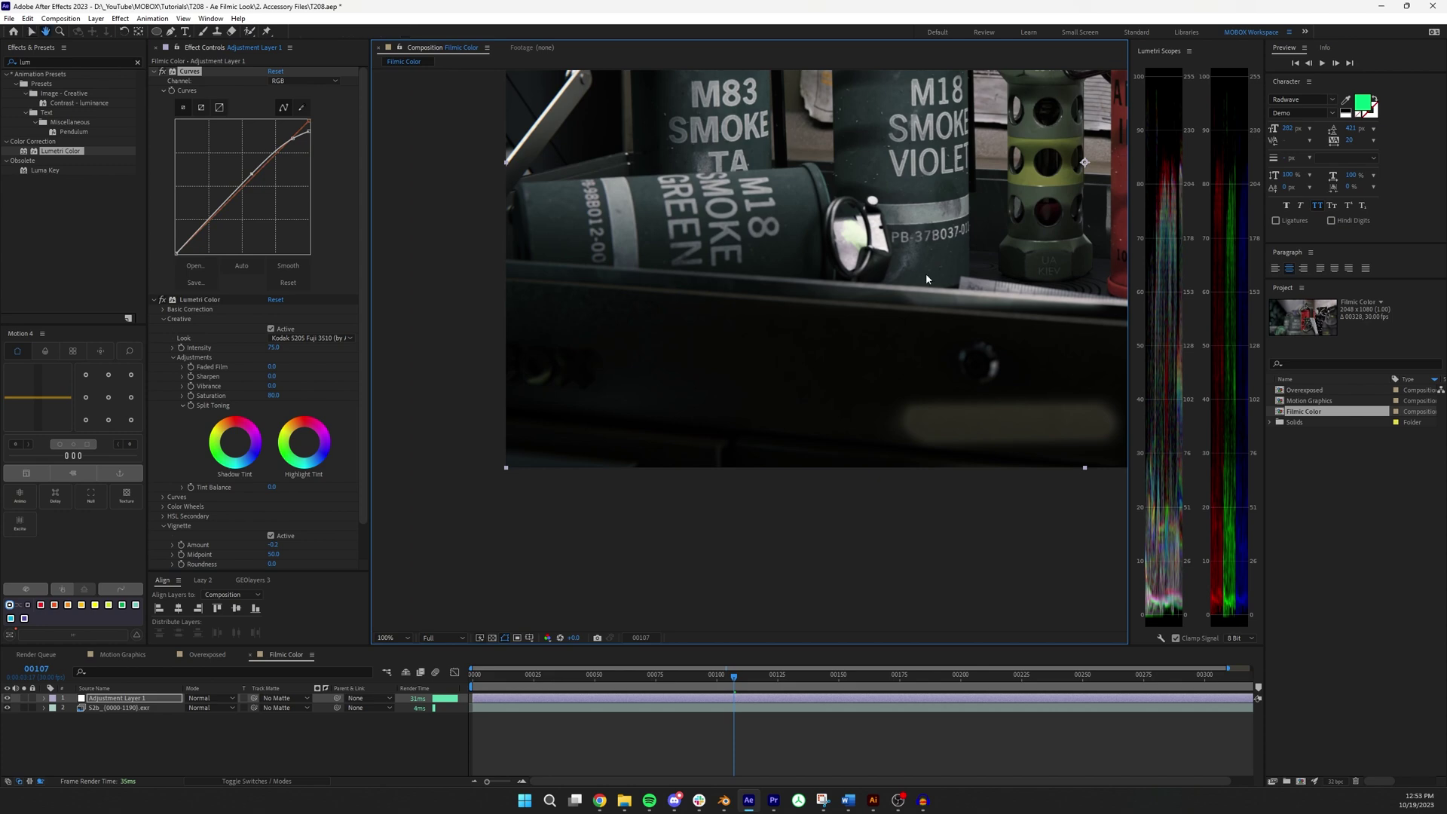
drag(824, 342, 598, 361)
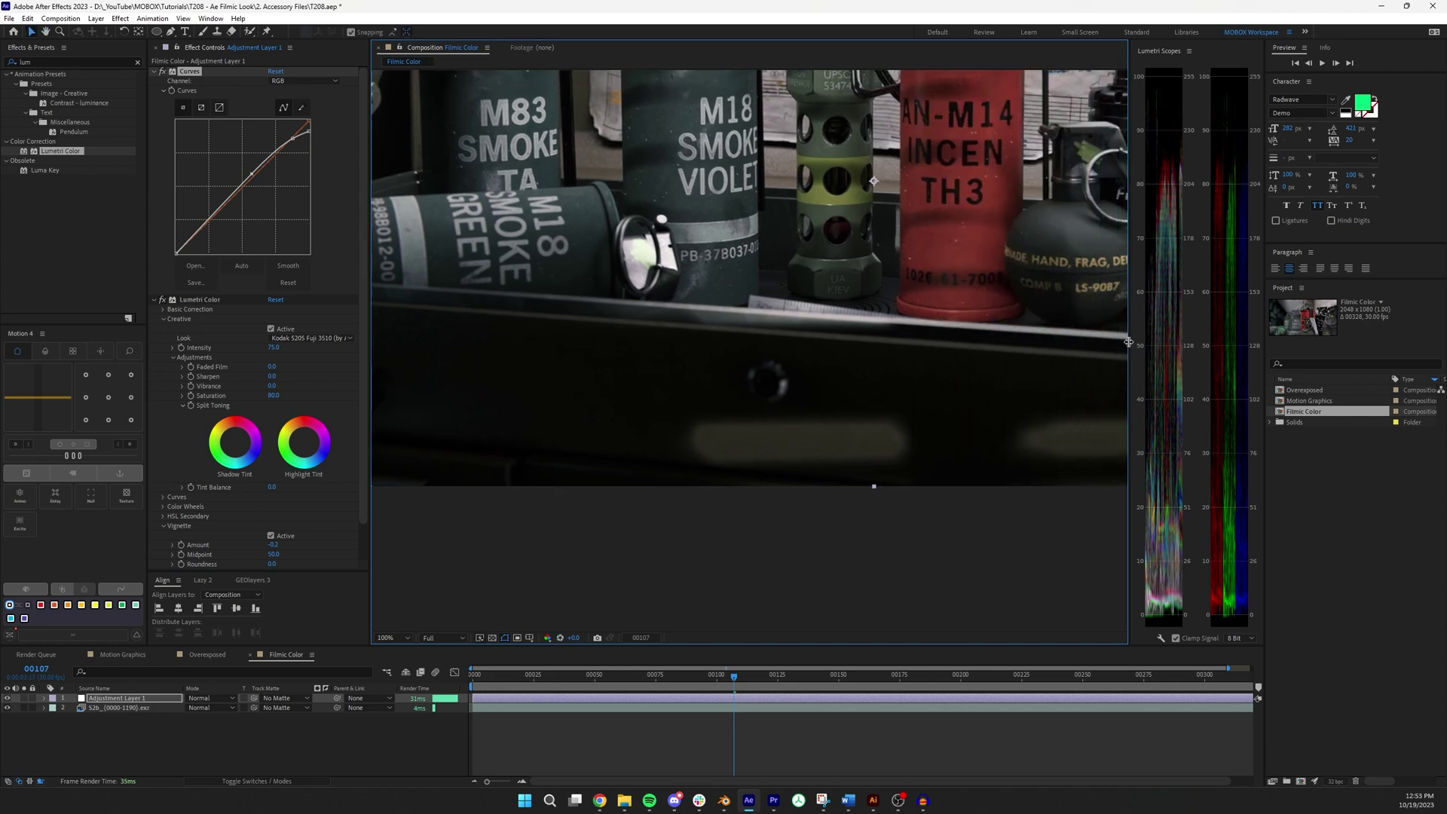
drag(1129, 346, 1000, 341)
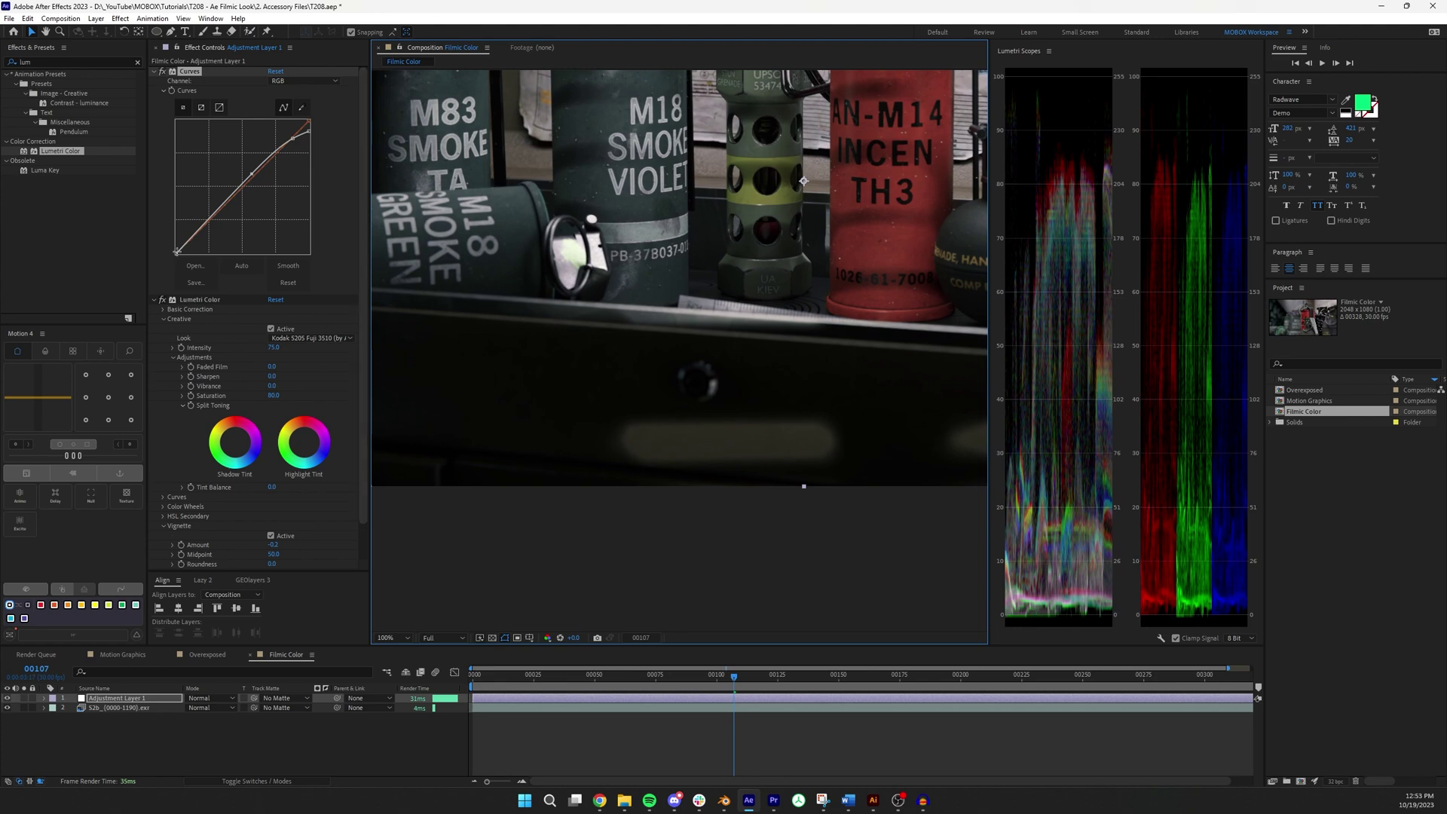
drag(176, 252, 190, 236)
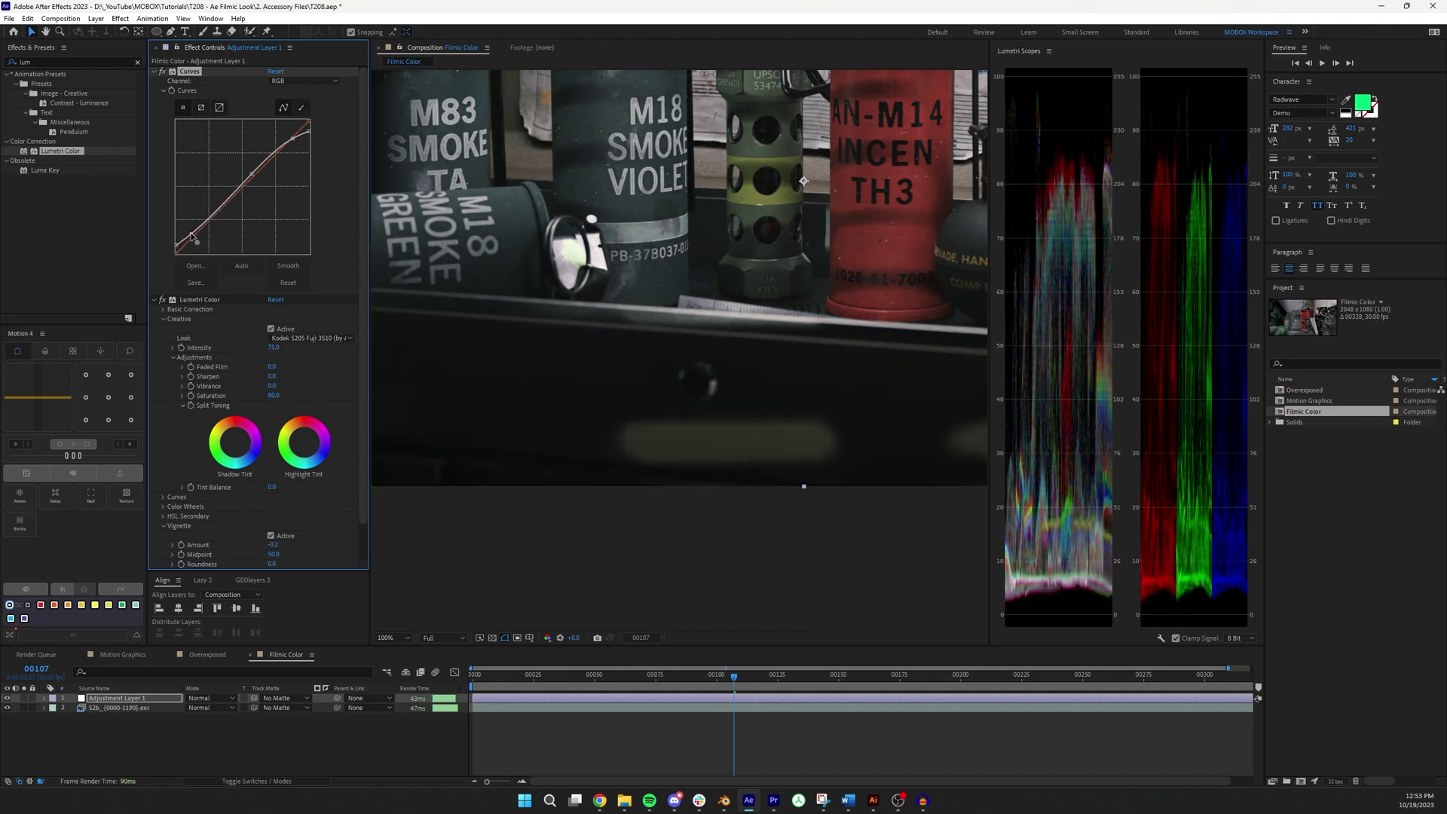
- Narrow the Lumetri Scopes and fit the whole frame in the viewer
scroll(678, 301, down, 2)
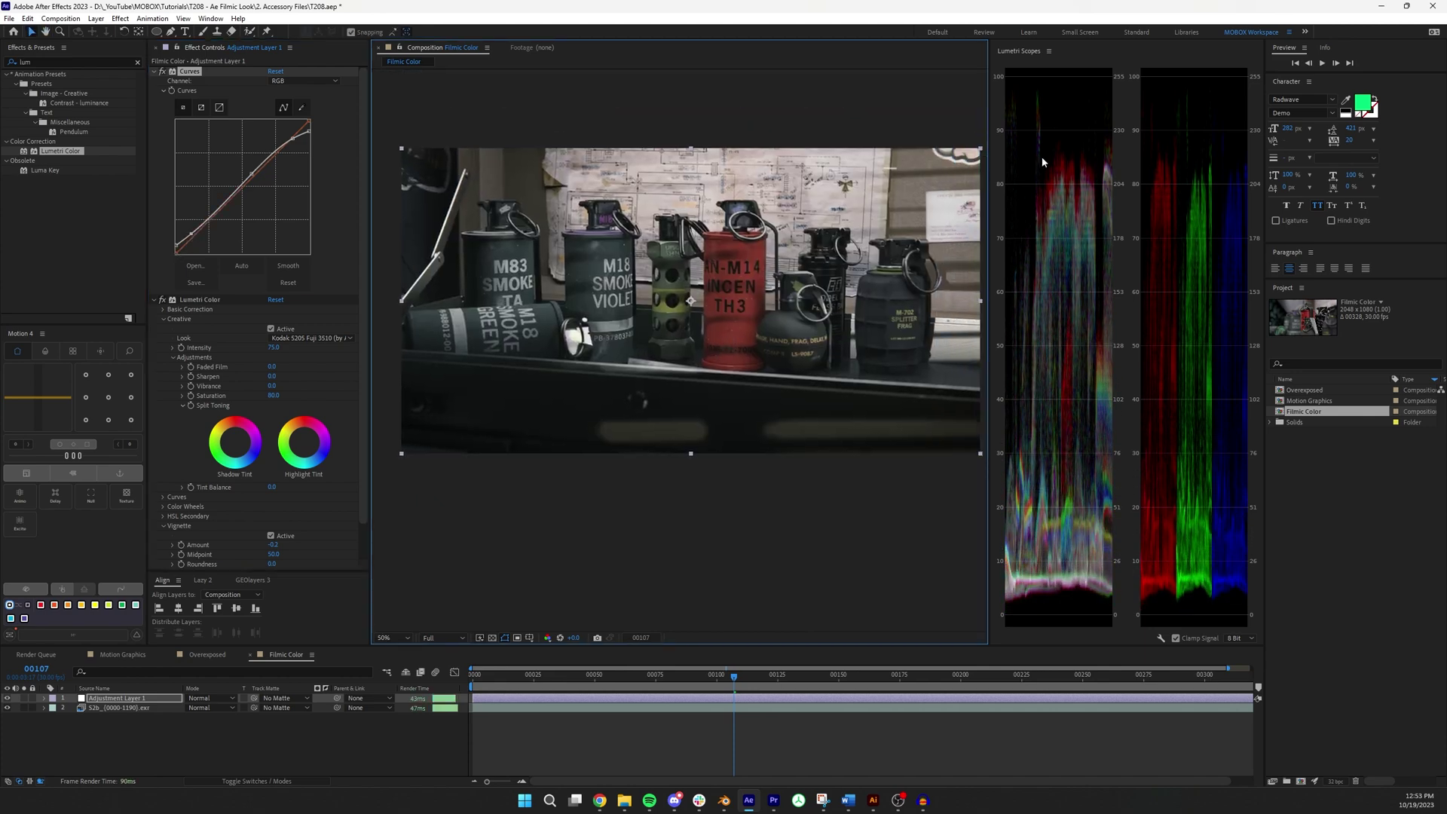
drag(986, 109, 1055, 108)
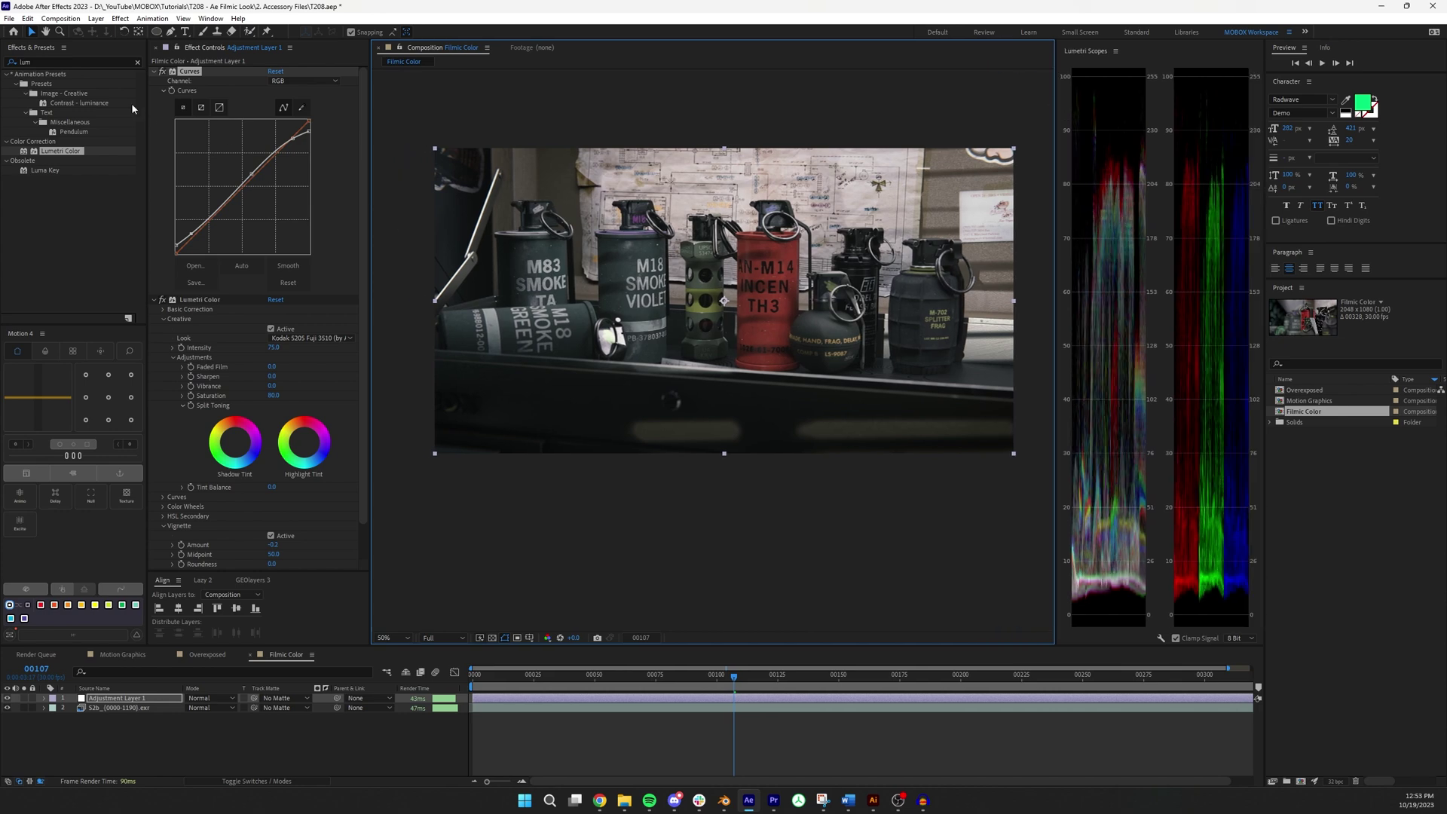
click(407, 639)
click(399, 450)
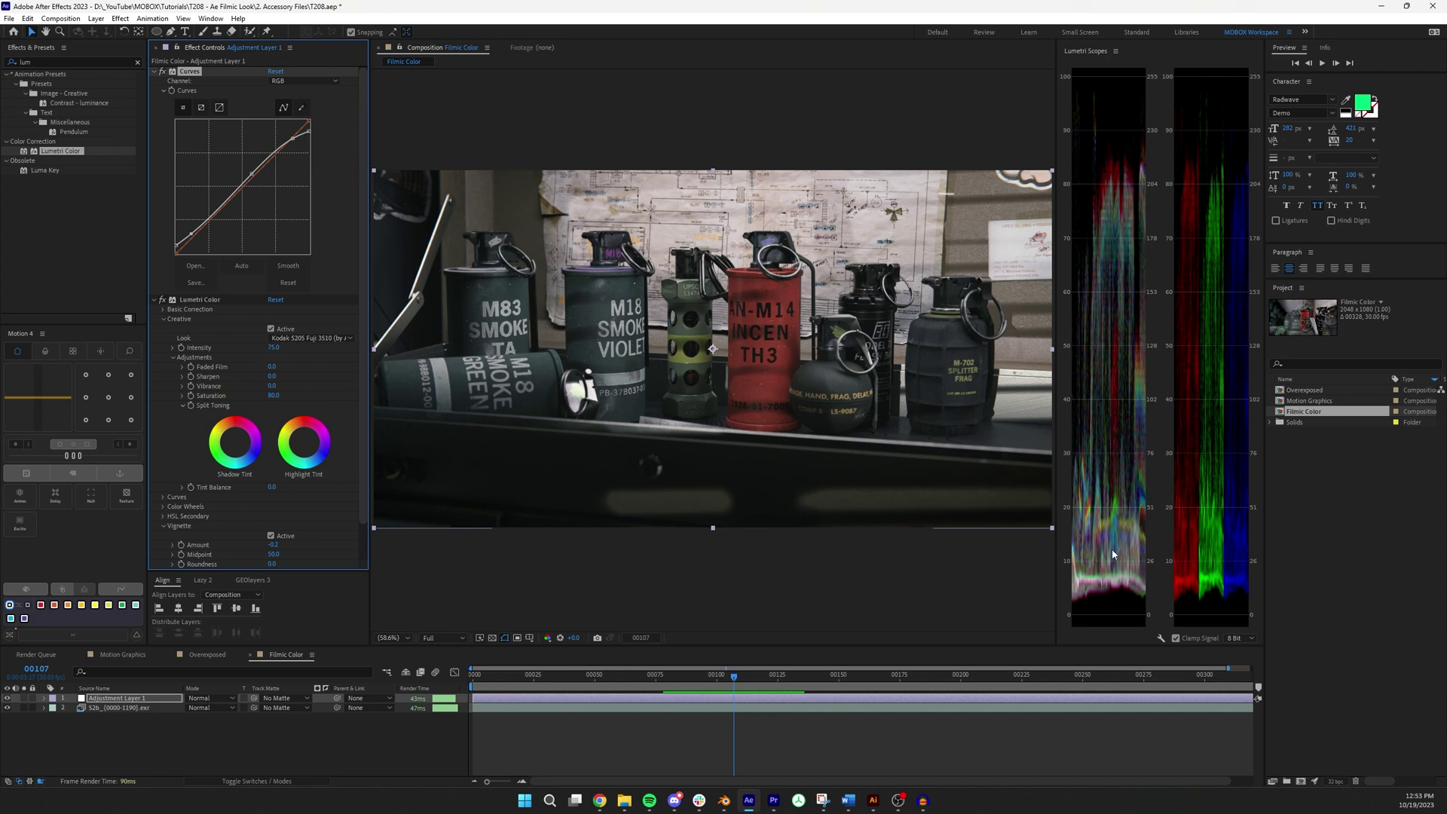
right_click(1074, 591)
click(1037, 626)
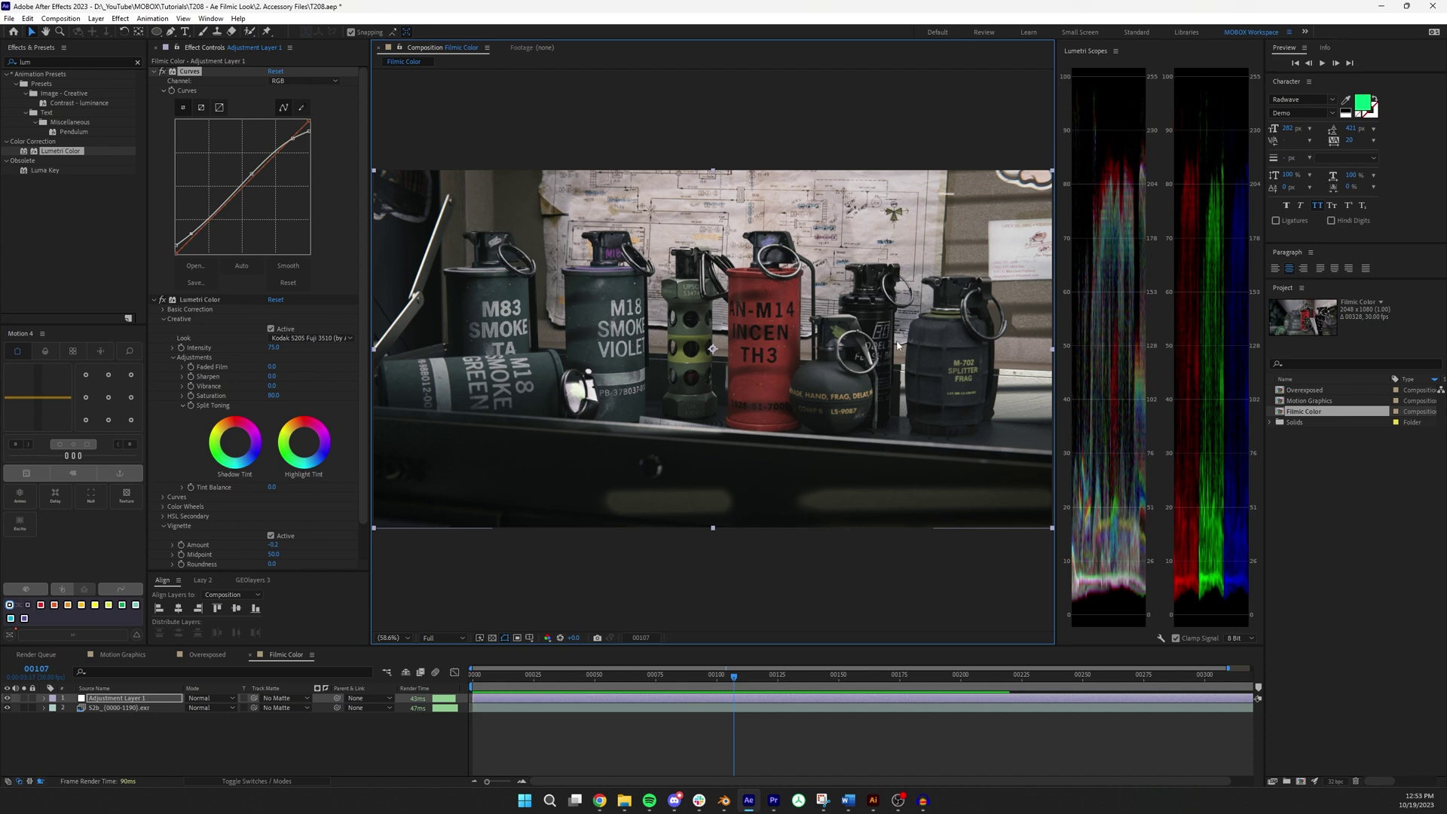
- Try a stronger shadow lift in Curves and compare the shot with and without the effect
drag(176, 245, 201, 225)
drag(782, 427, 816, 427)
key(v)
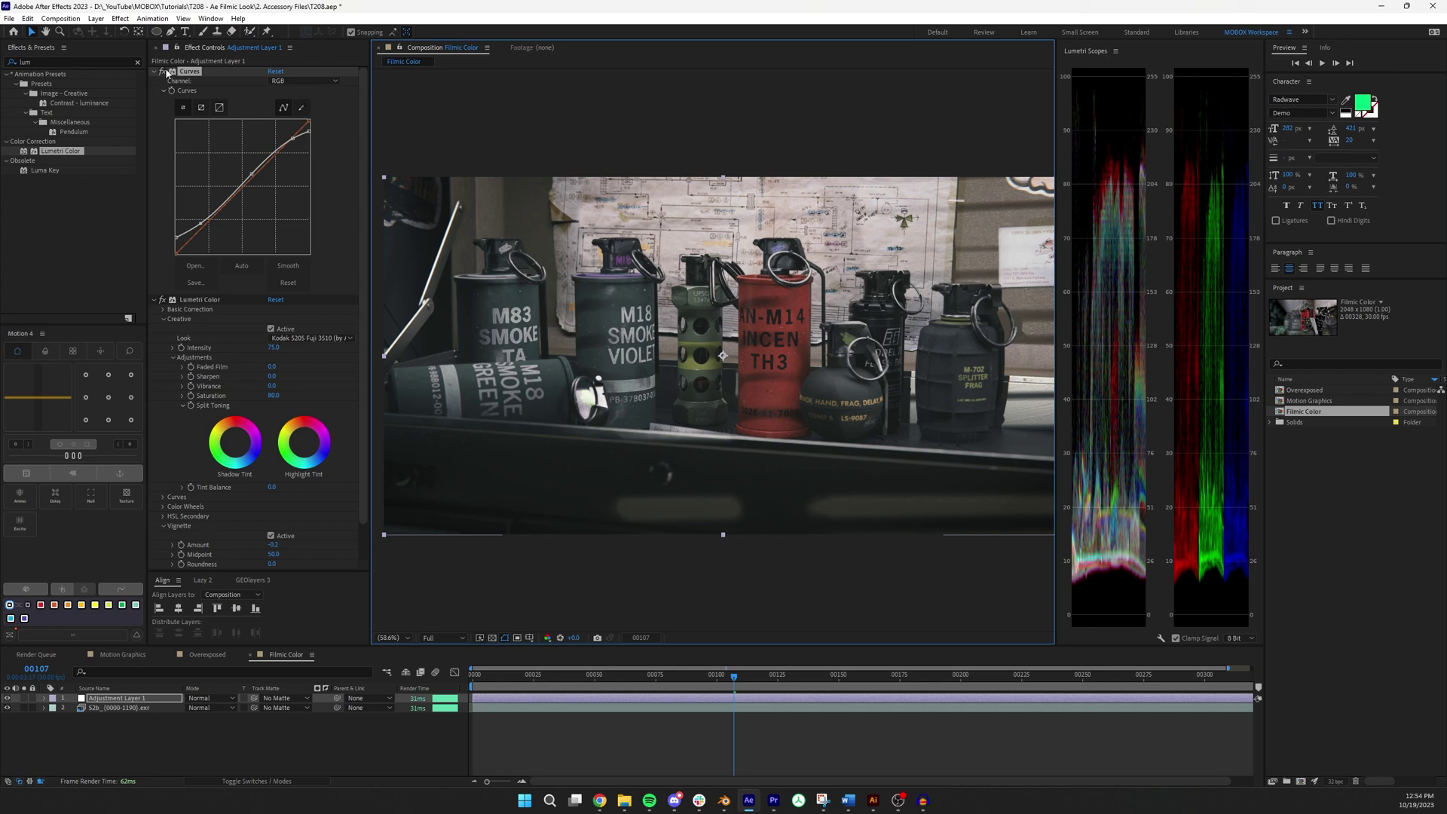
click(161, 70)
click(161, 70)
click(161, 70)
click(161, 70)
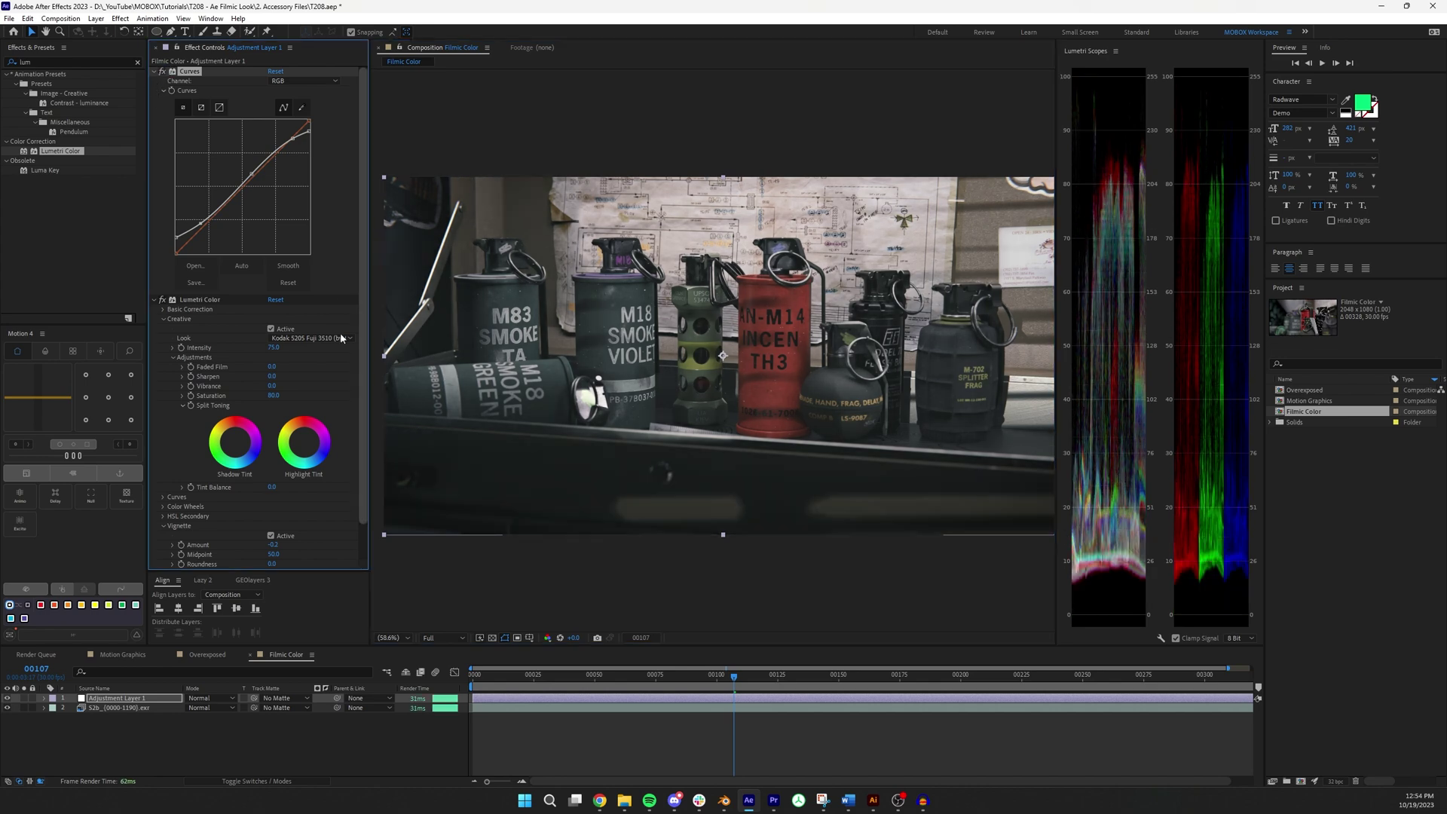
- Undo the stronger shadow lift in Curves
key(ctrl+z)
key(ctrl+z)
key(ctrl+z)
key(ctrl+z)
key(ctrl+z)
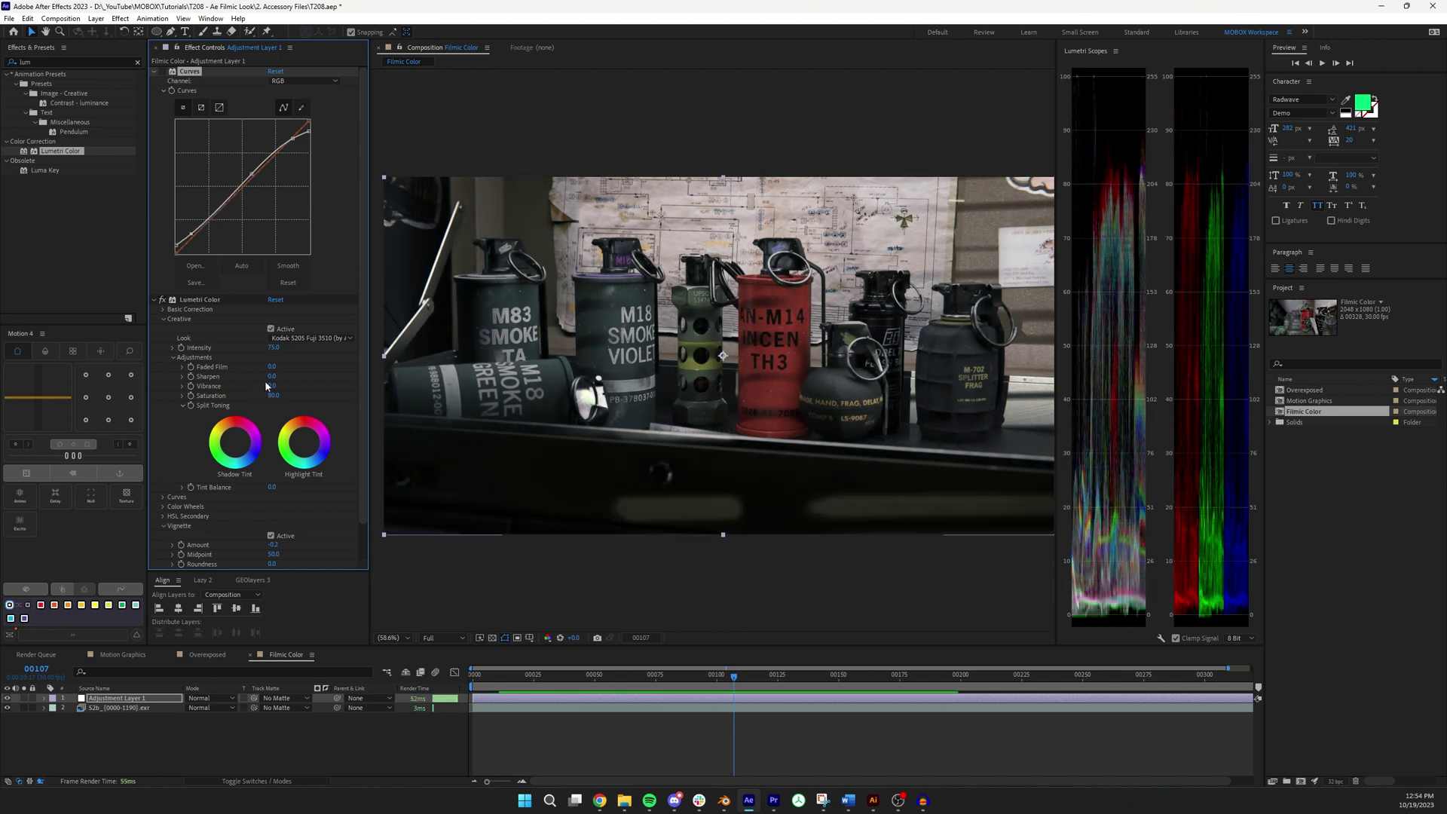
- Try a Faded Film value of 50 in Lumetri Color's Creative adjustments and undo it
scroll(264, 381, down, 2)
drag(274, 328, 287, 328)
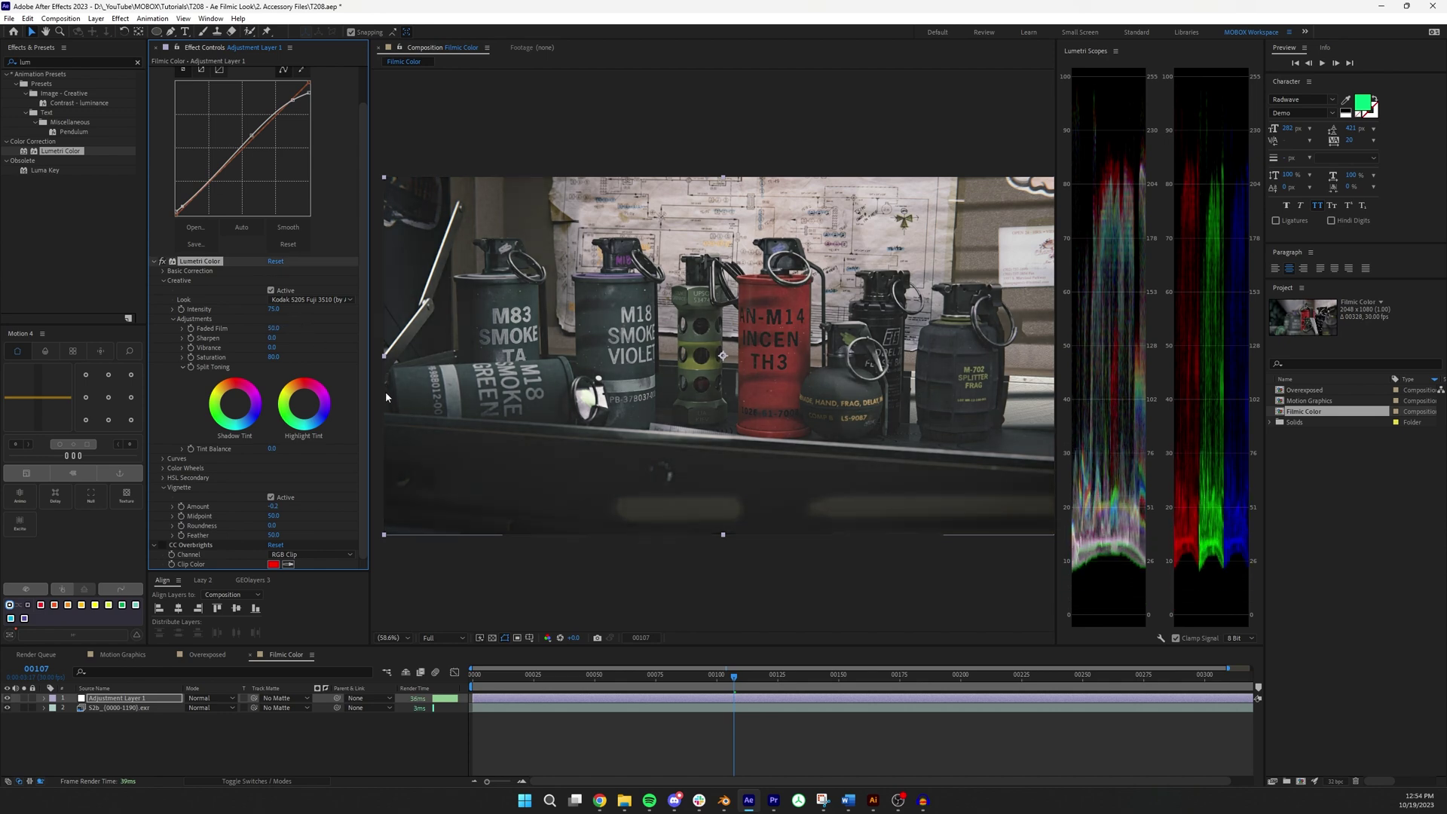
key(ctrl+z)
- Gently lift the shadow end of the RGB curve in Curves and fit the whole frame in the viewer
drag(181, 208, 177, 208)
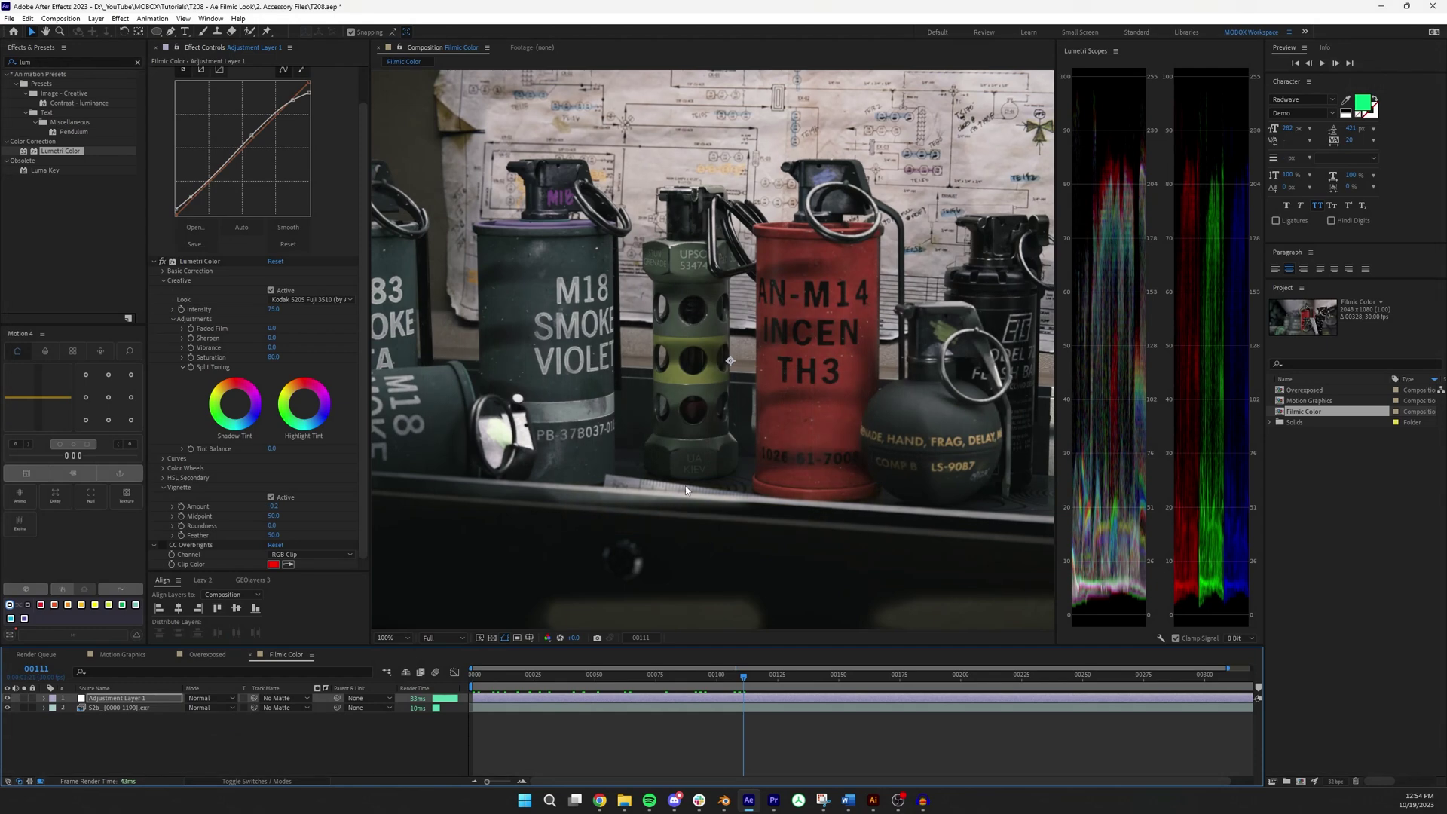
scroll(713, 354, down, 2)
click(392, 638)
click(420, 450)
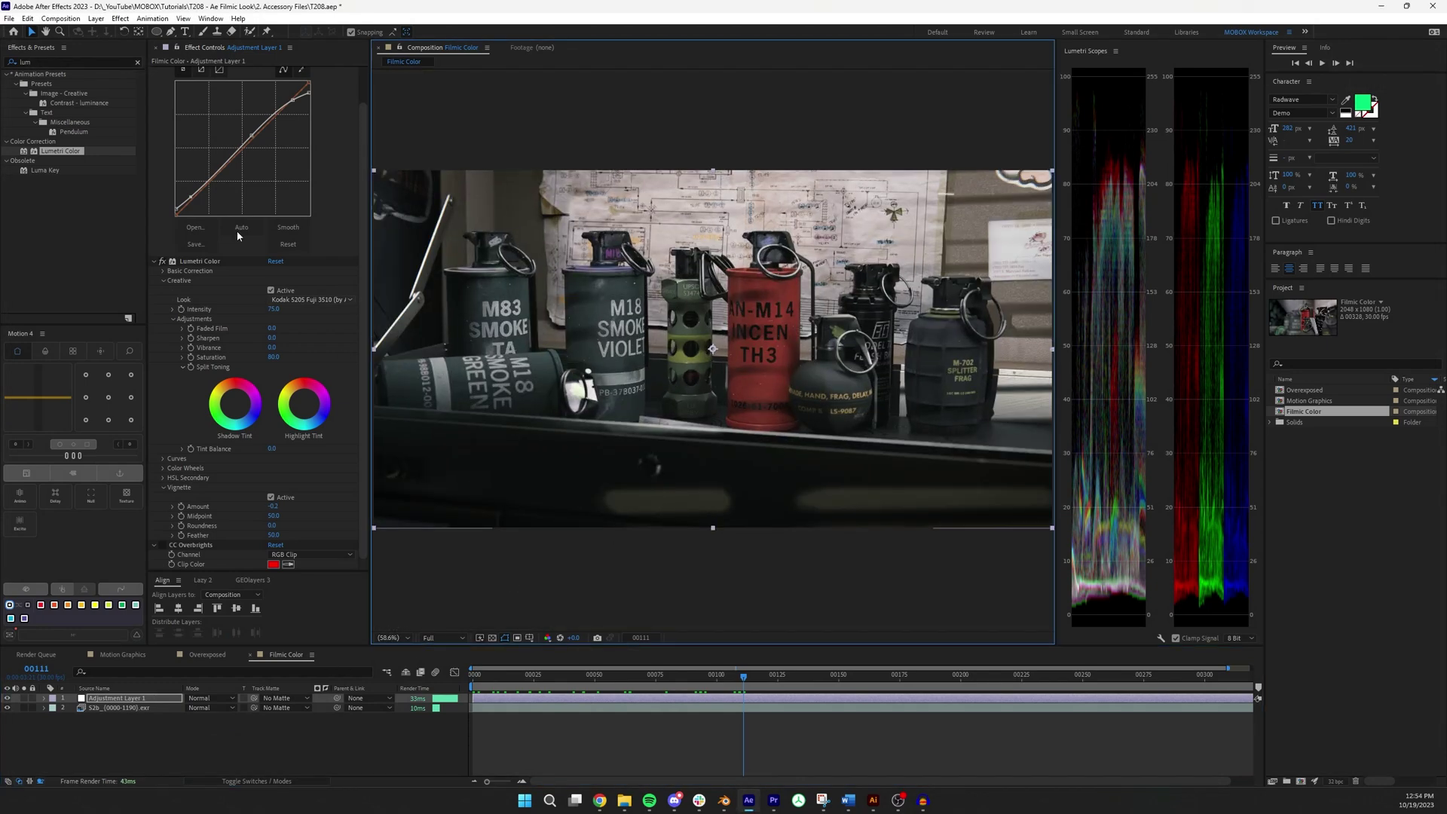
- Apply the Add Grain effect between Lumetri Color and CC Overbrights on the adjustment layer and set its Viewing Mode to Final Output
click(54, 63)
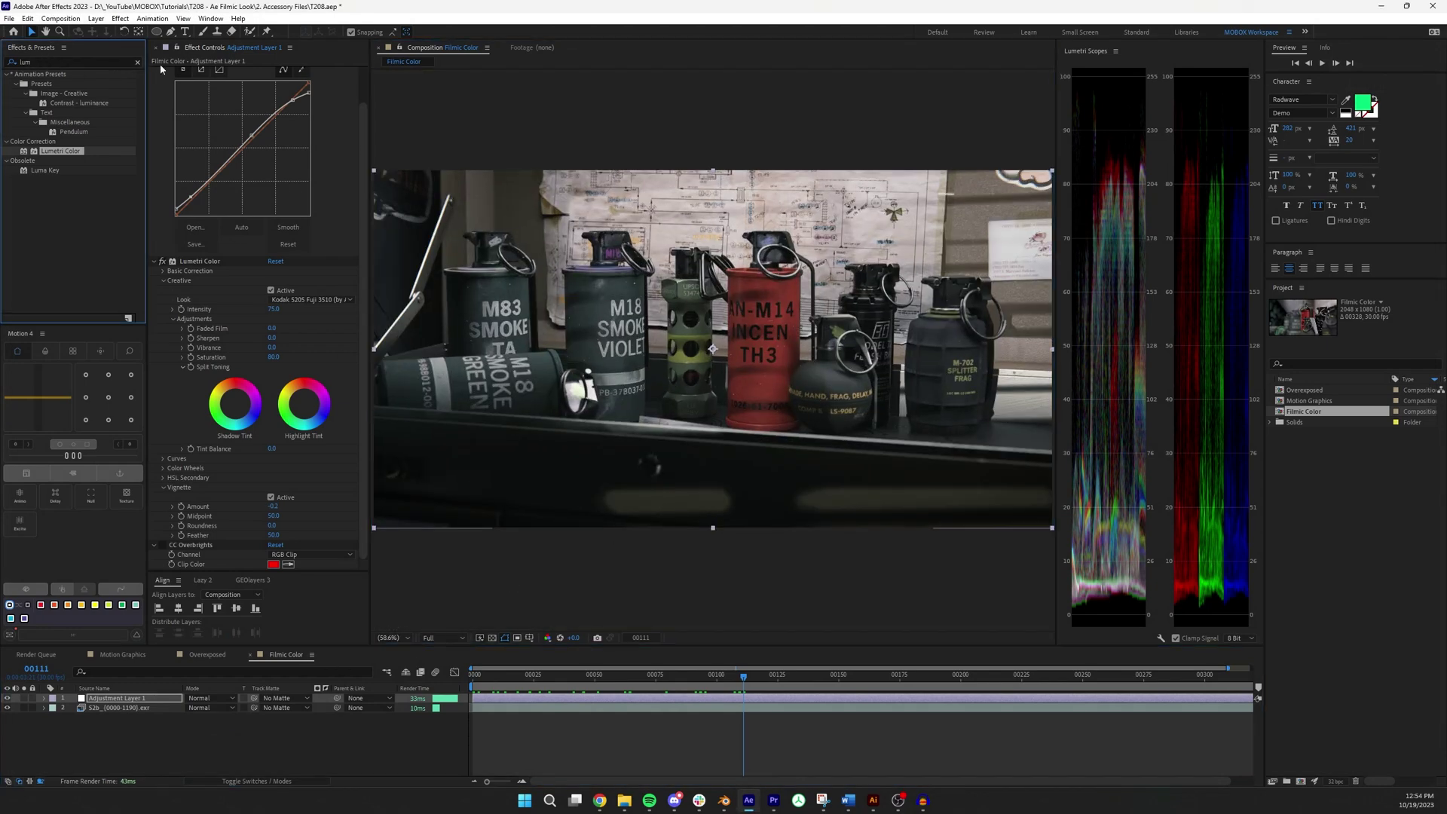
scroll(171, 78, up, 2)
click(154, 71)
click(154, 81)
click(46, 61)
text(add gr)
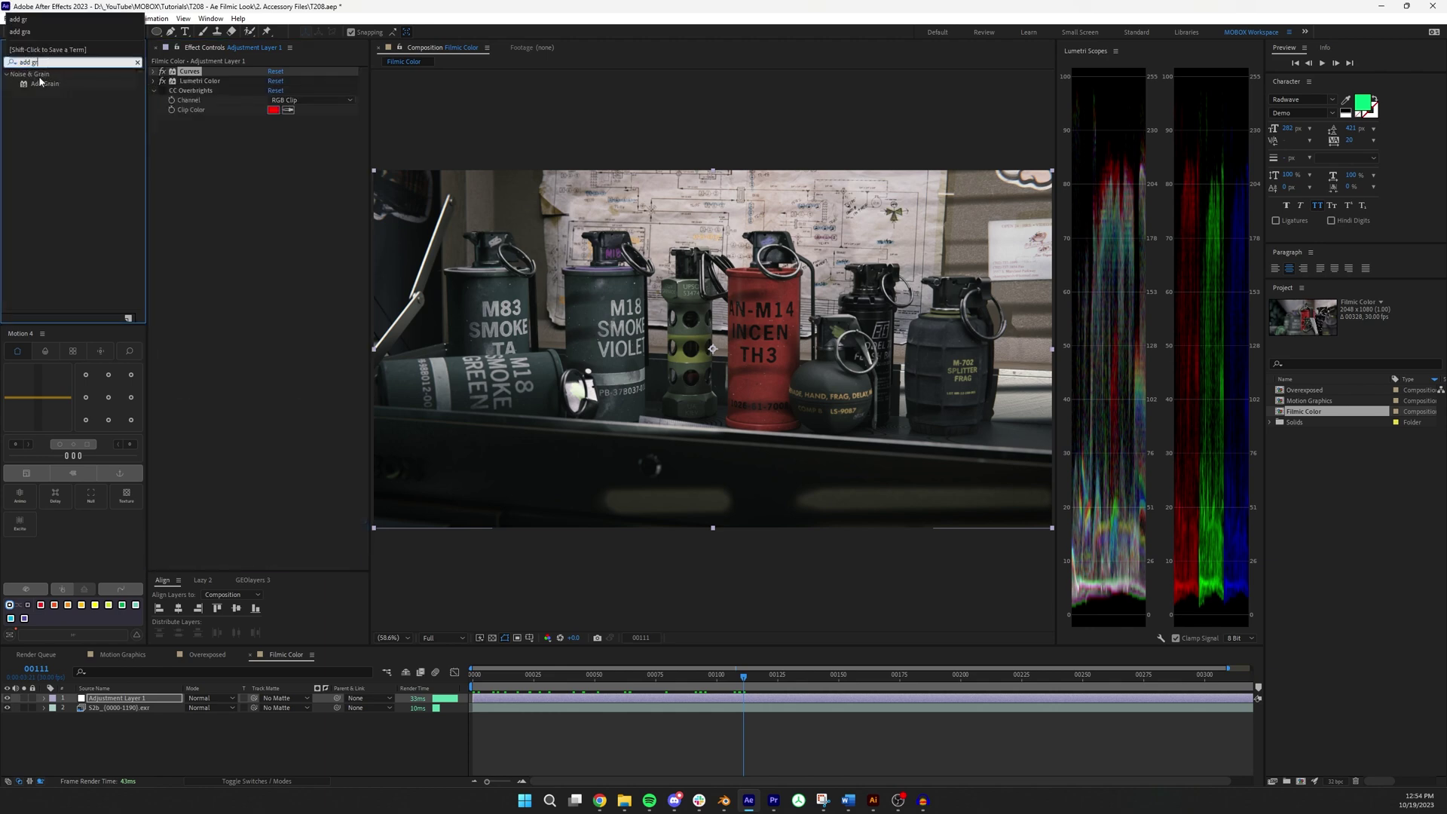
drag(44, 84, 181, 93)
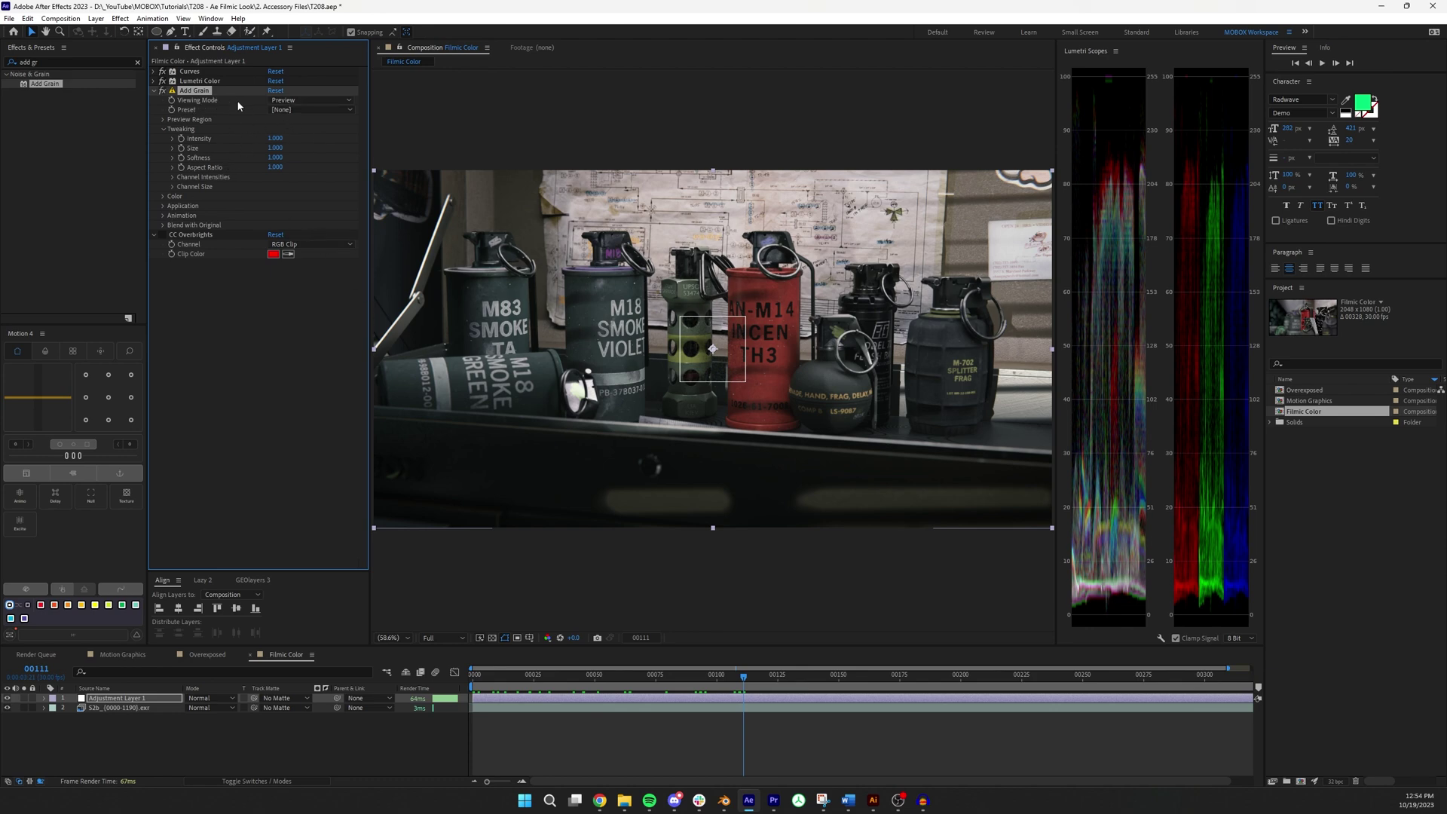
click(301, 100)
click(316, 137)
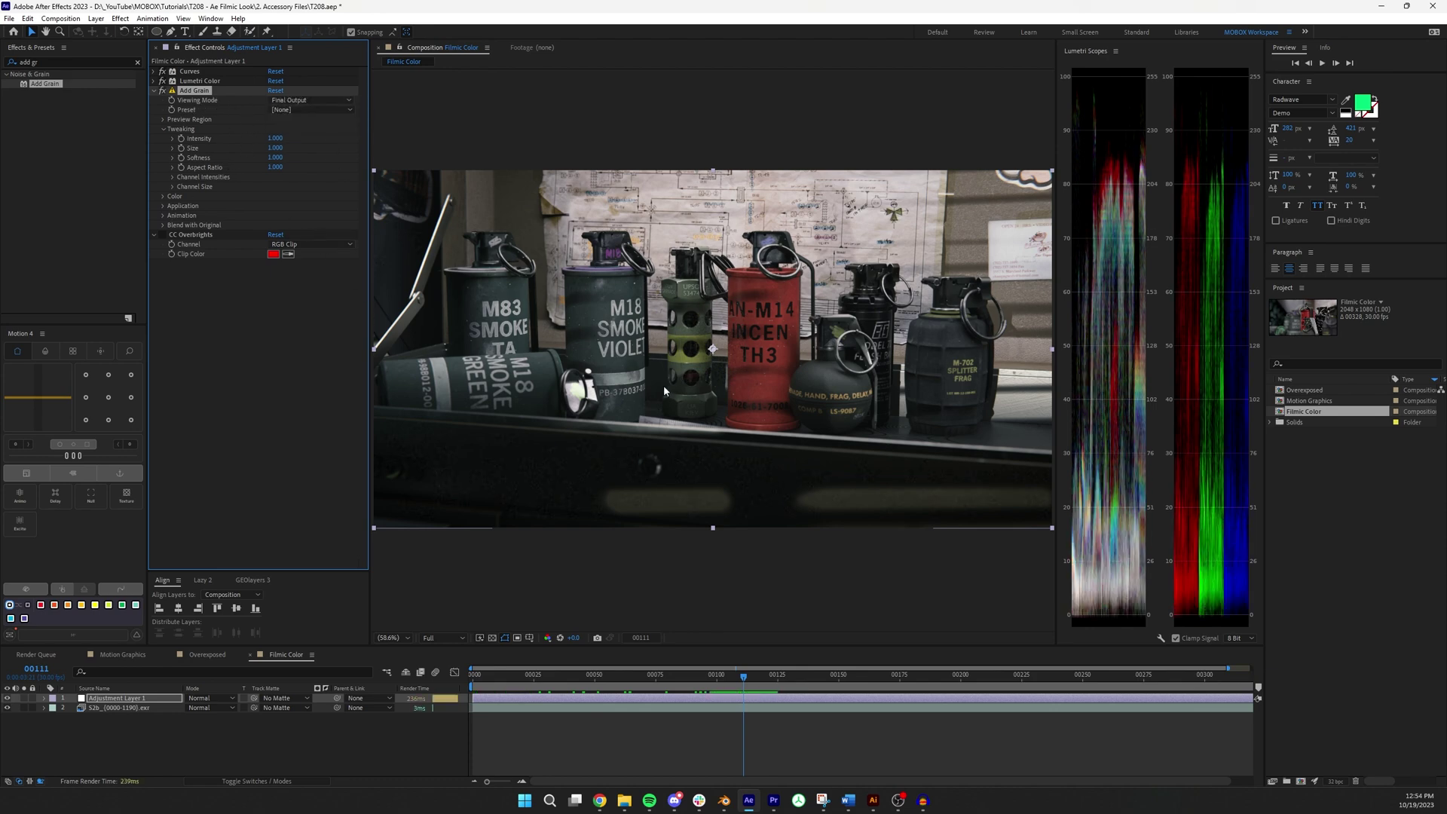
- Examine the added grain up close and across the whole frame at frames 111, 260 and 4
scroll(717, 361, down, 1)
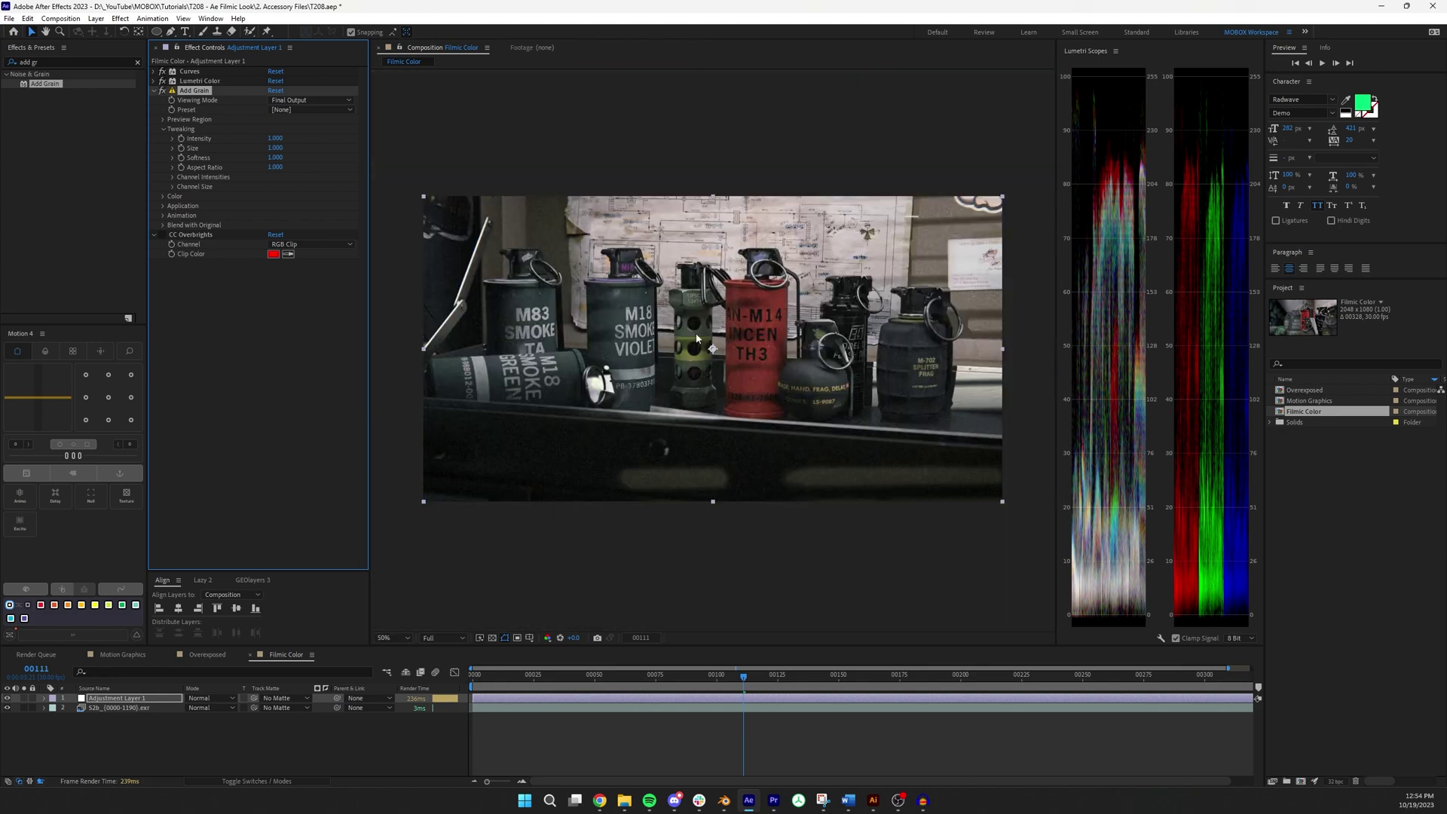
key(period)
key(period)
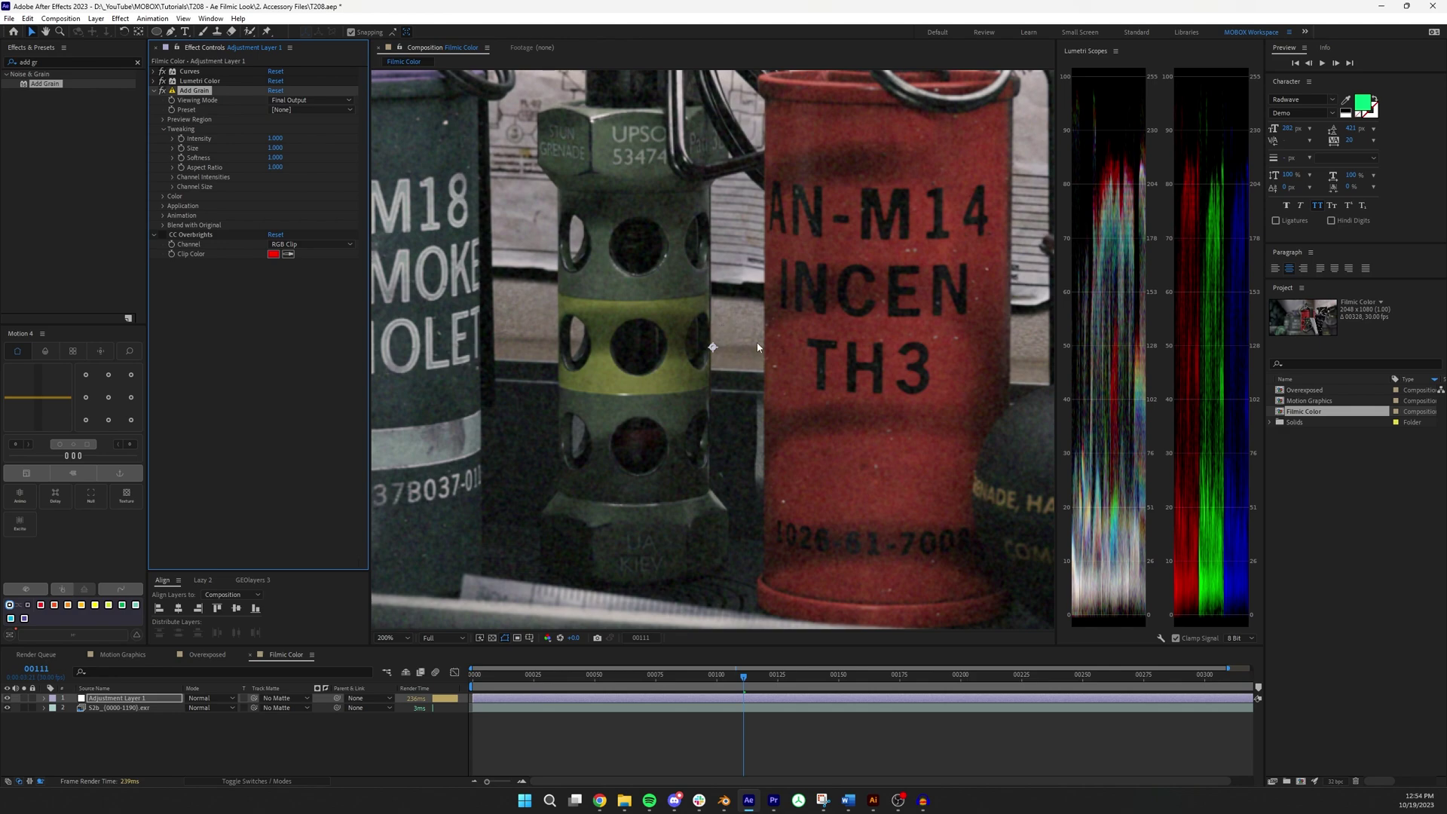
scroll(798, 307, up, 1)
scroll(798, 307, down, 1)
drag(587, 281, 93, 348)
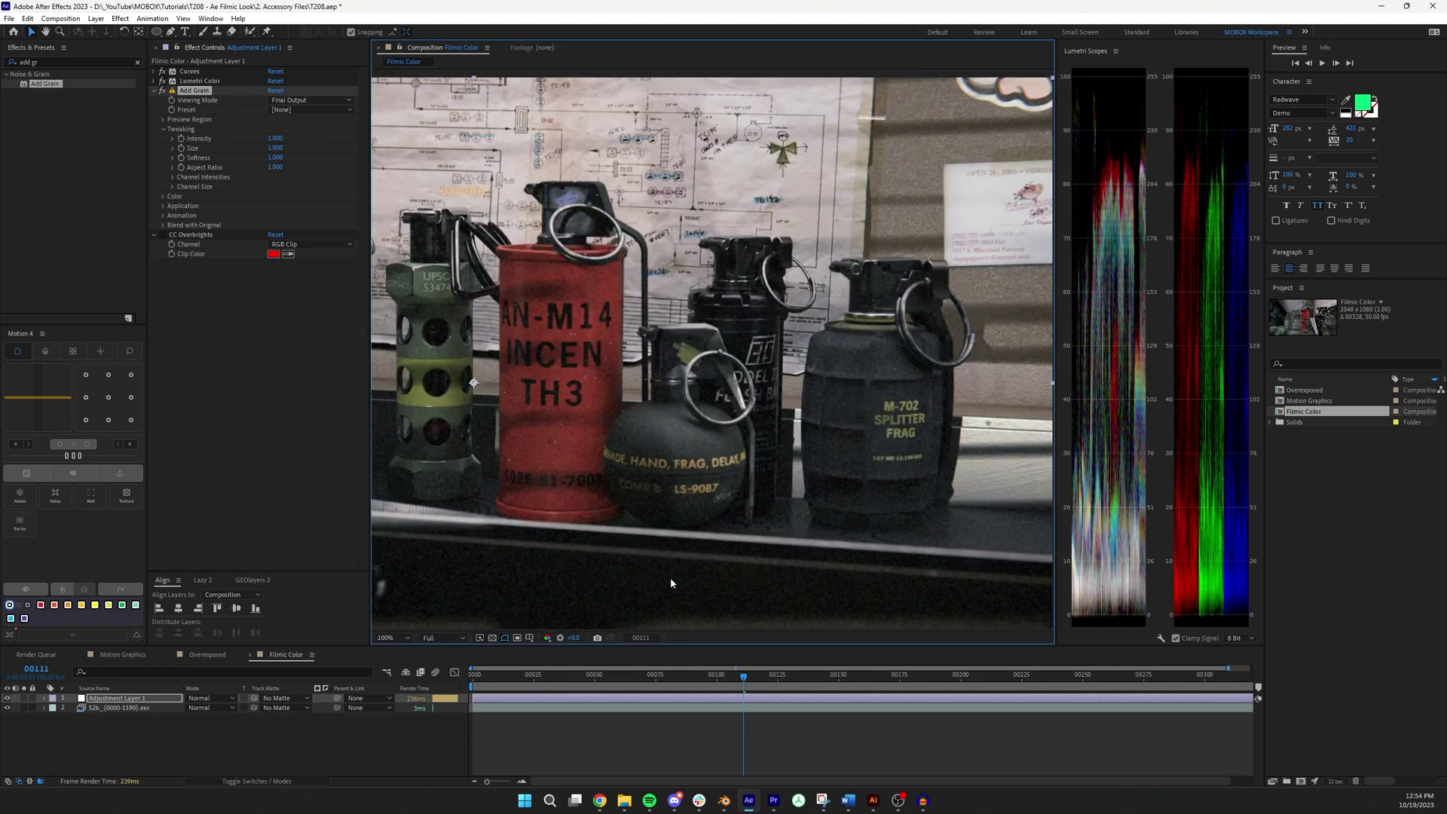
drag(752, 678, 1106, 645)
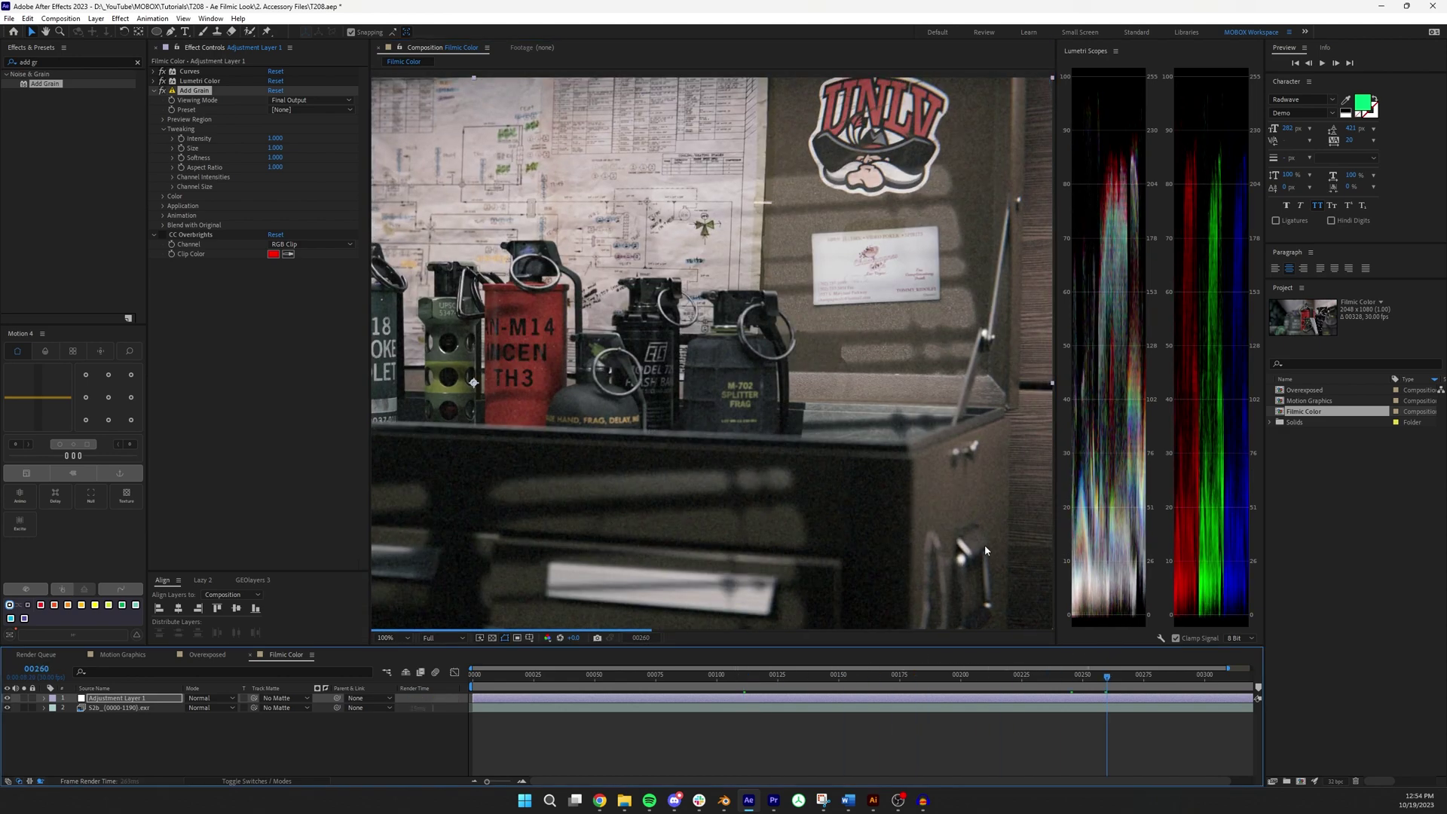
key(comma)
click(483, 675)
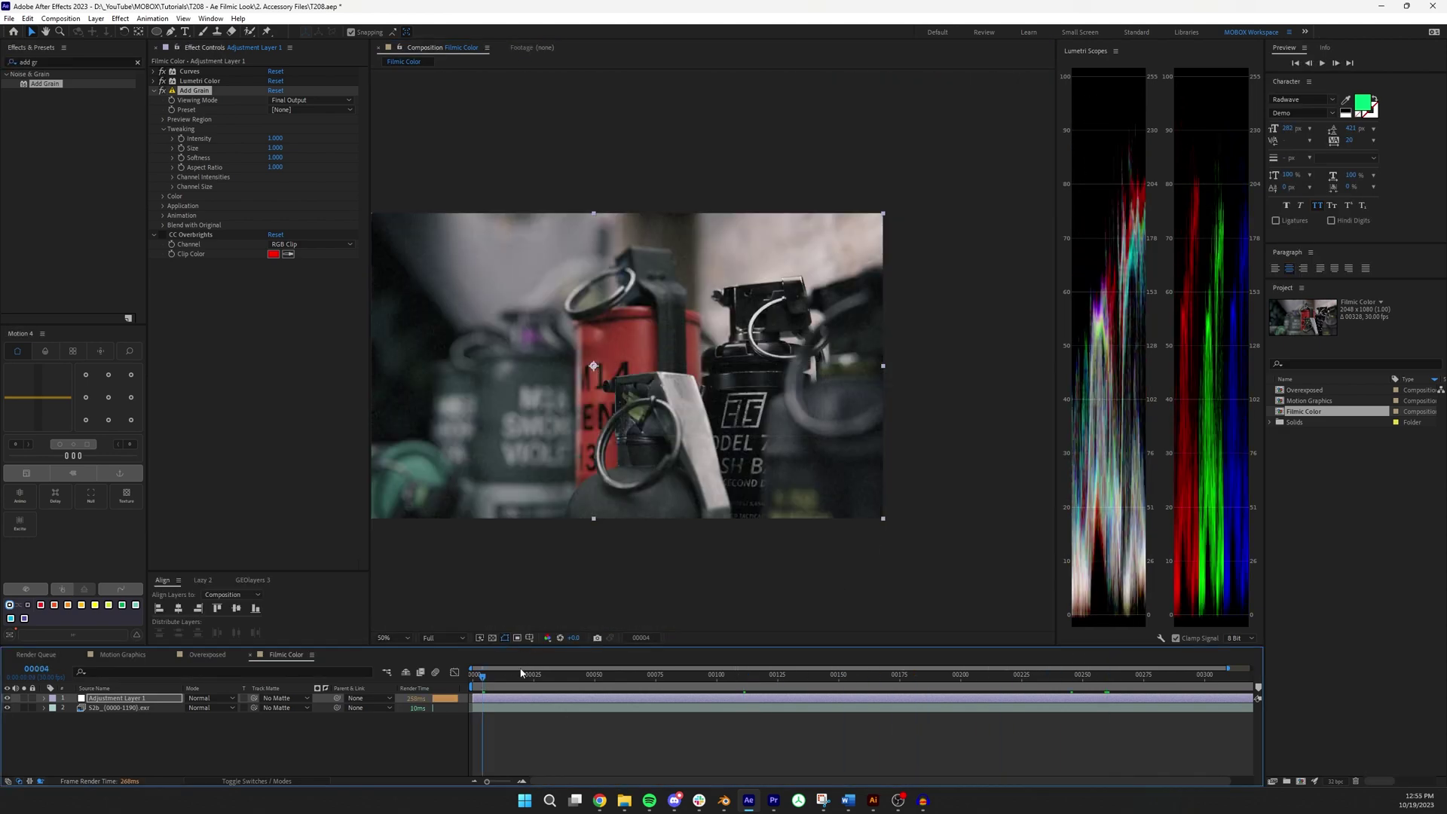
scroll(603, 500, up, 2)
key(space)
drag(565, 499, 904, 246)
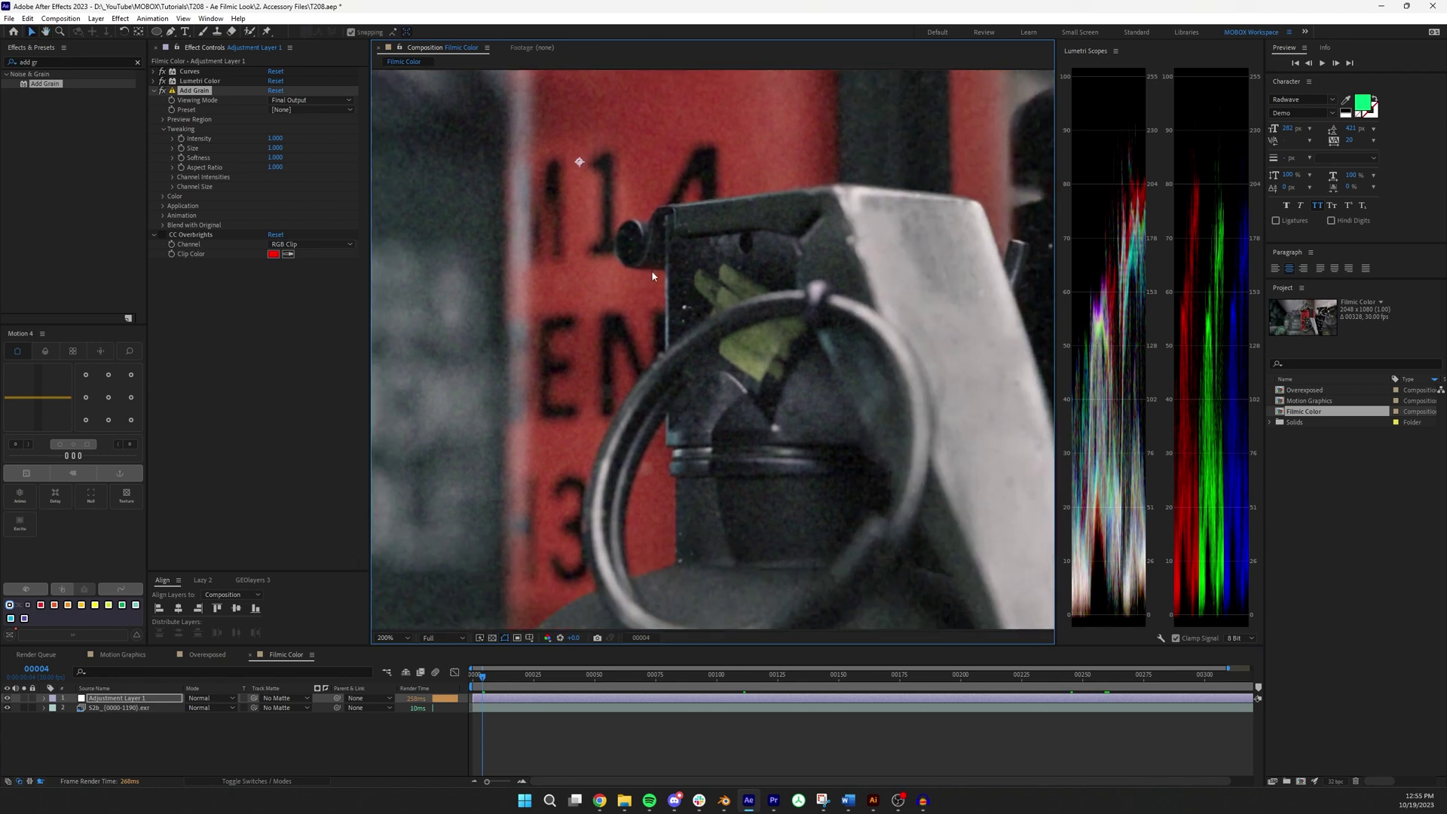
- Try the Add Grain presets Kodak Vision 200T (5274) and Kodak Vision 250D (5246)
click(298, 110)
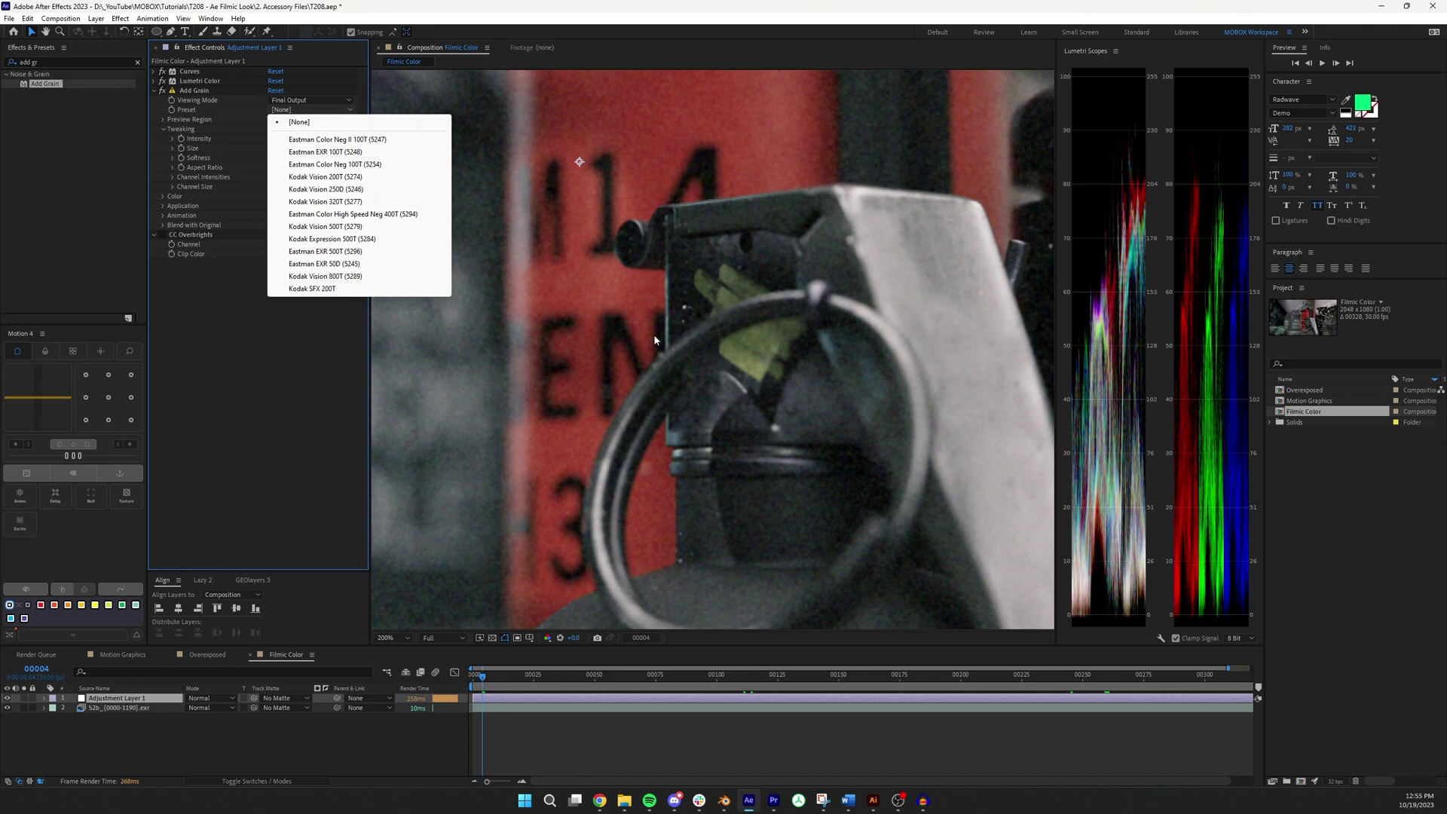
click(354, 177)
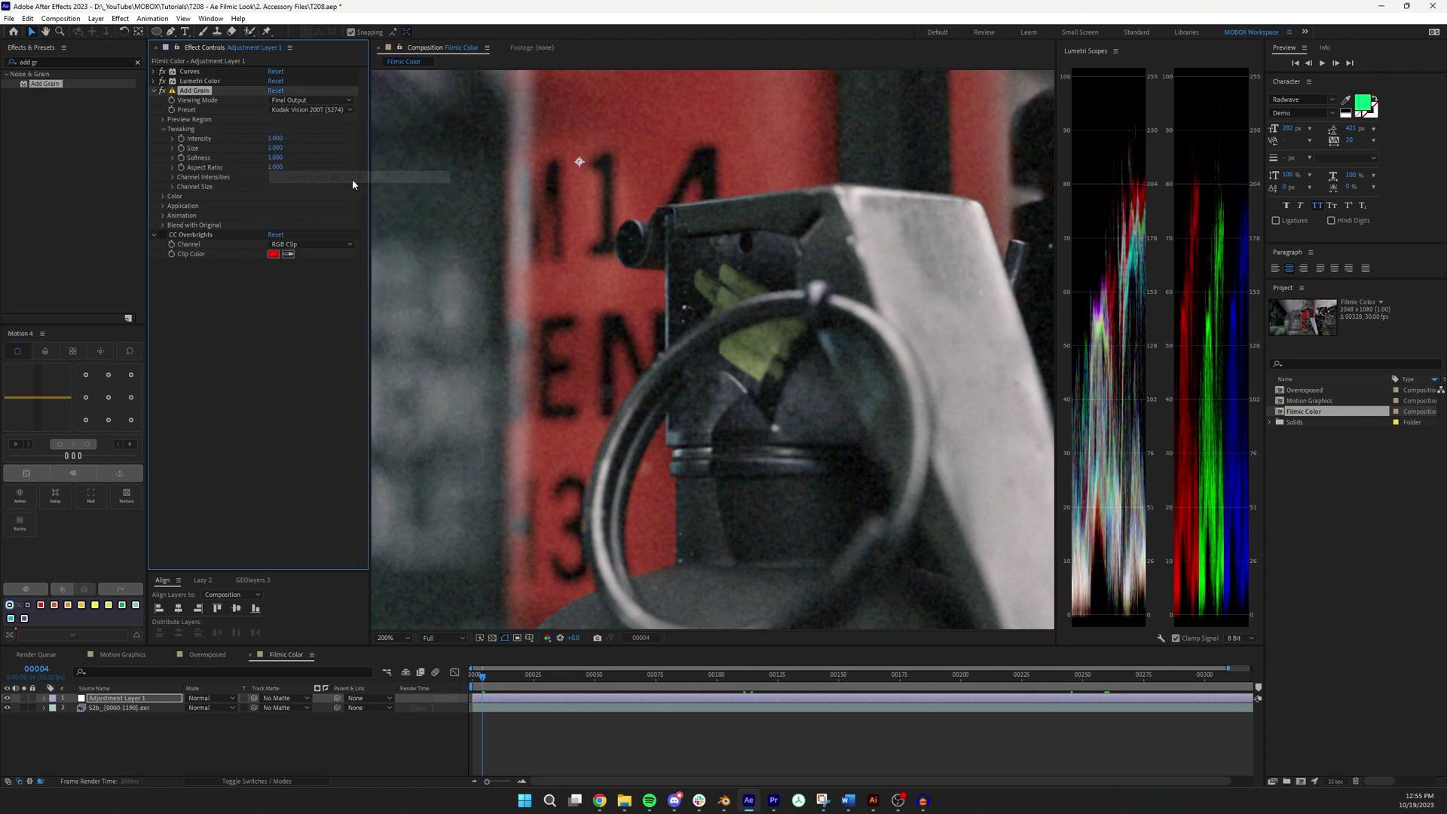
click(309, 110)
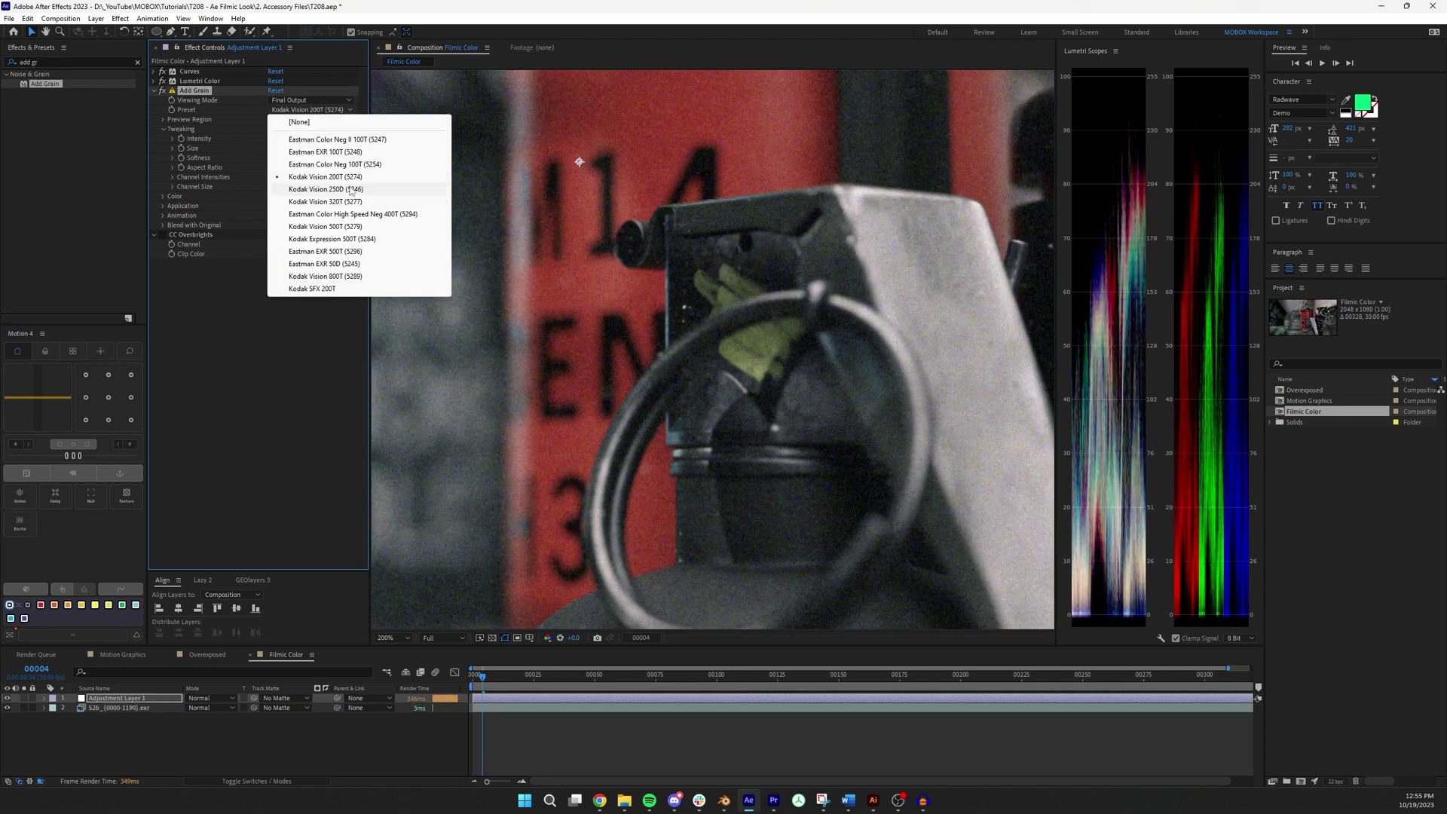
click(330, 190)
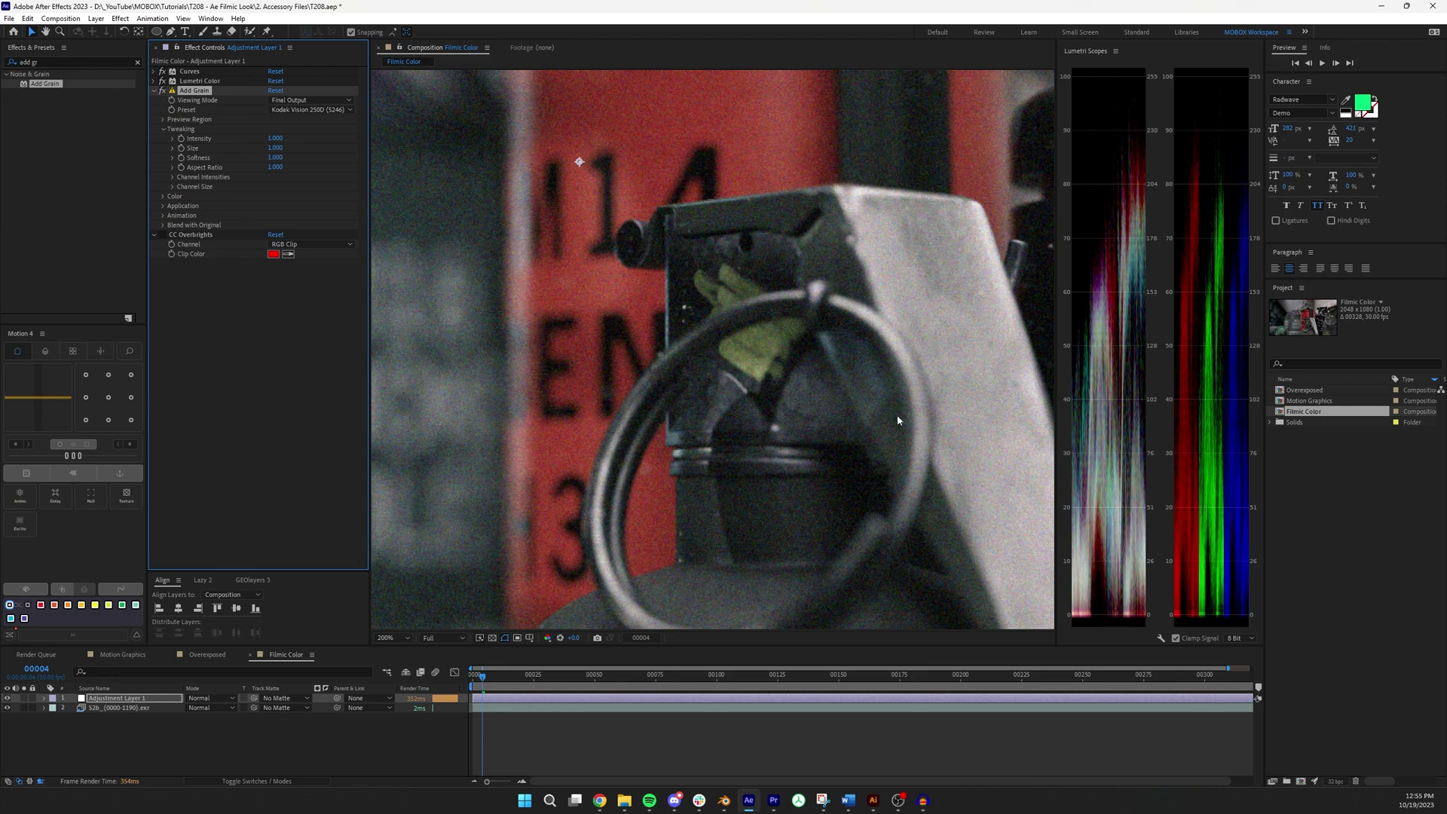
- Examine the preset's grain in the dark, blurred background and on the smoke canisters at frame 4
scroll(895, 420, down, 1)
drag(689, 397, 942, 396)
scroll(942, 395, up, 1)
drag(527, 275, 1062, 434)
scroll(628, 360, up, 1)
drag(629, 360, 799, 389)
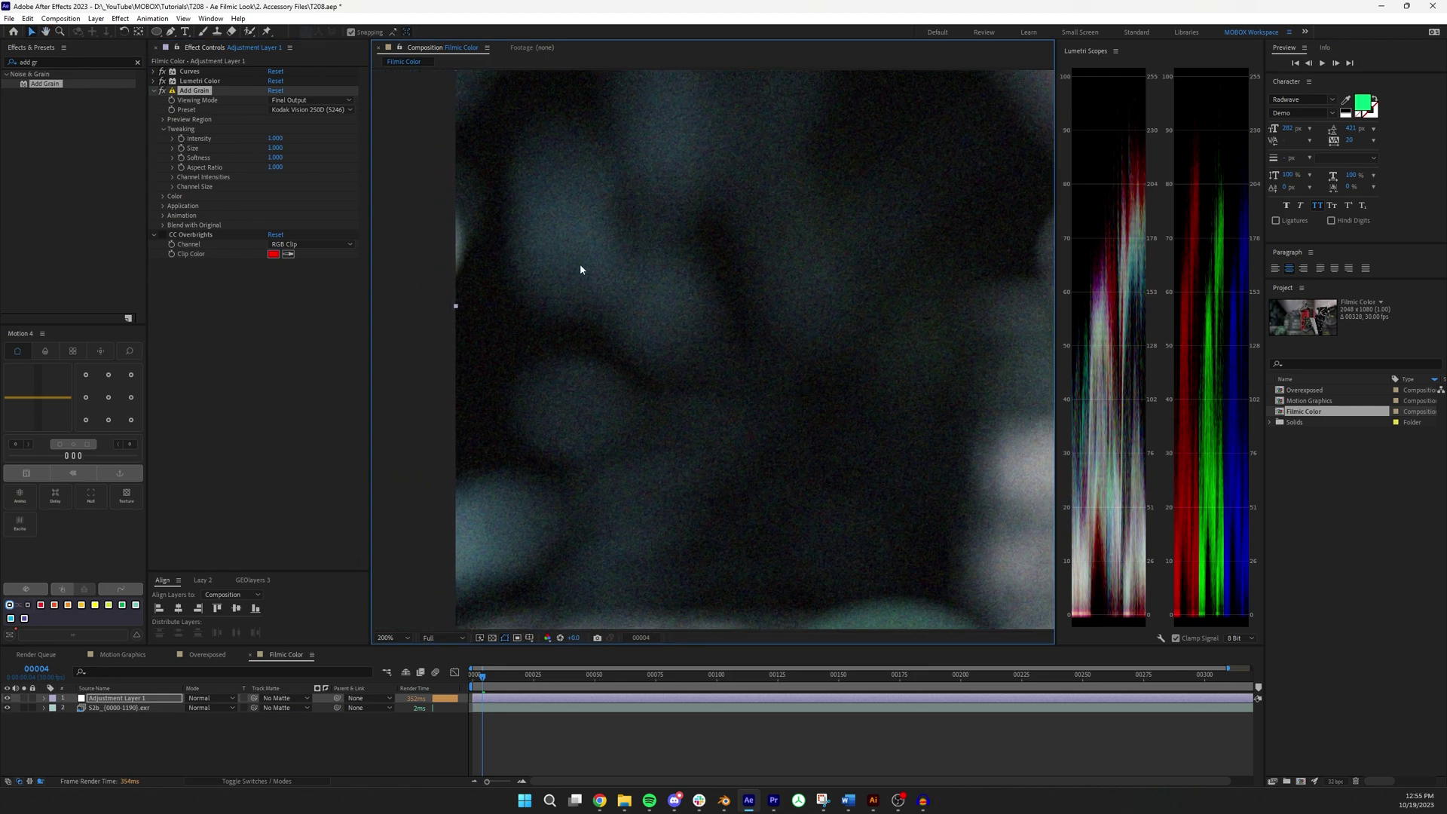
scroll(829, 197, down, 1)
drag(829, 196, 598, 259)
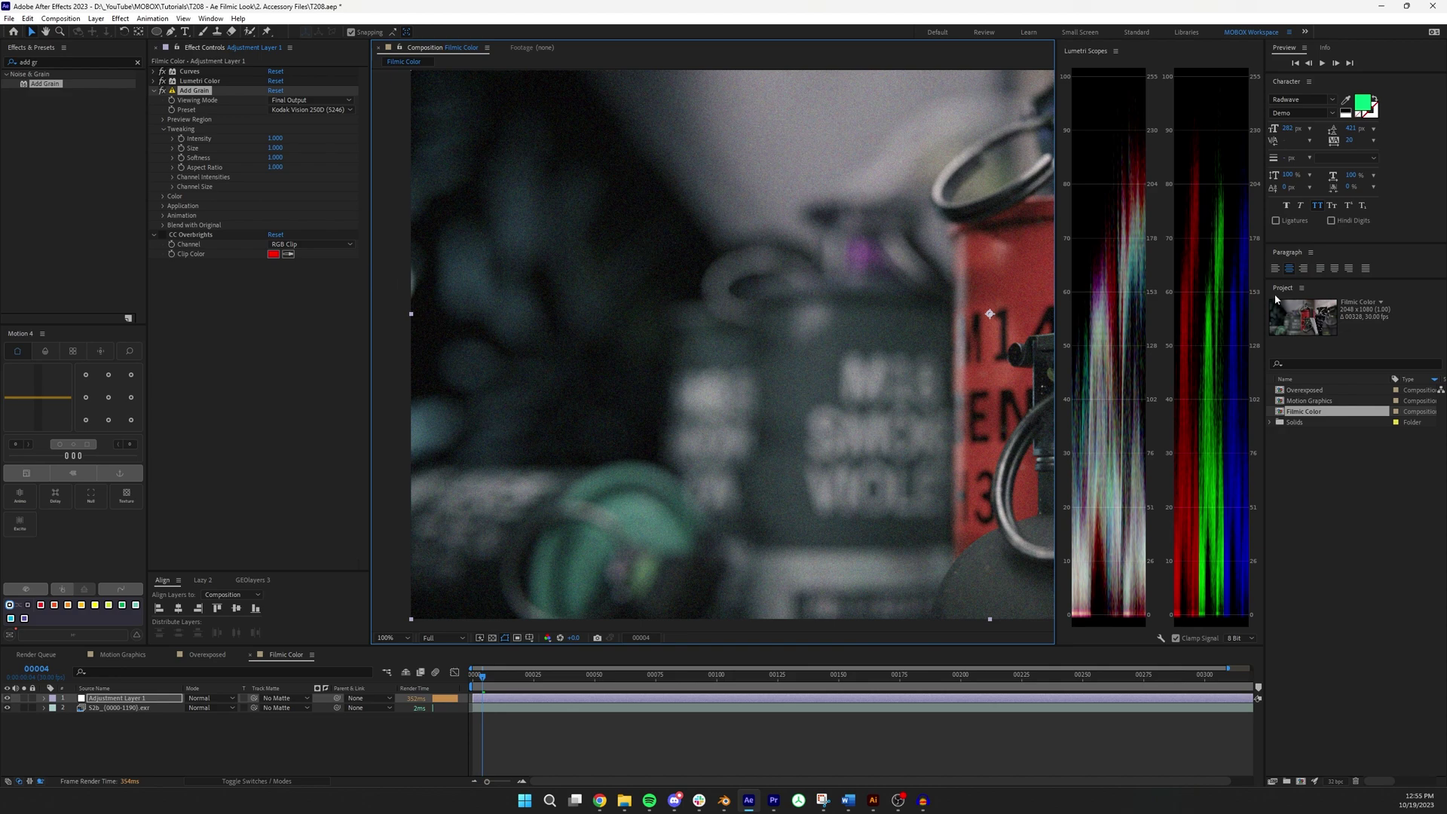
- Try the Film blending mode in Add Grain's Application settings and check the grain in dark and bright areas
click(176, 209)
click(162, 205)
click(329, 216)
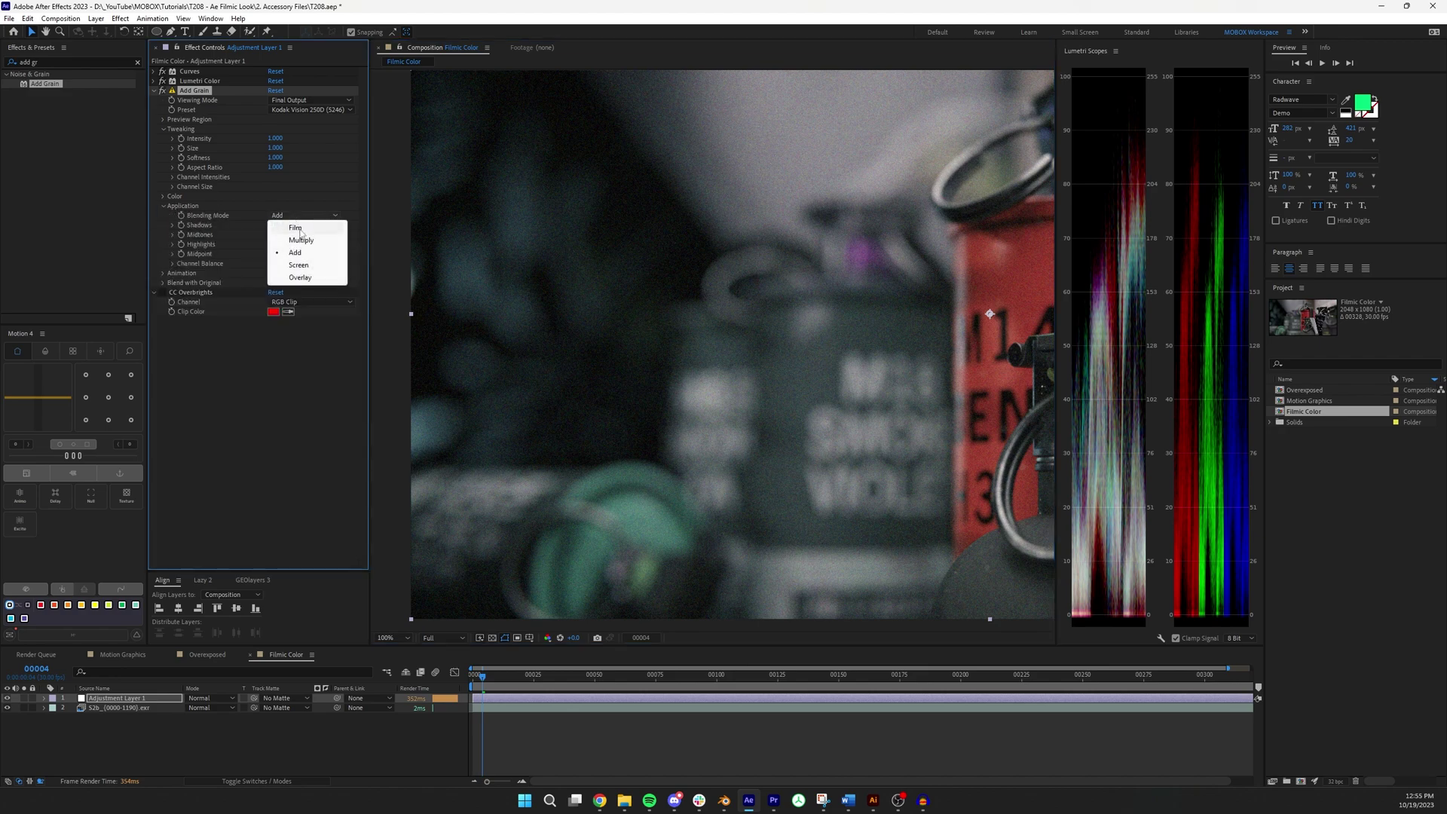
click(296, 228)
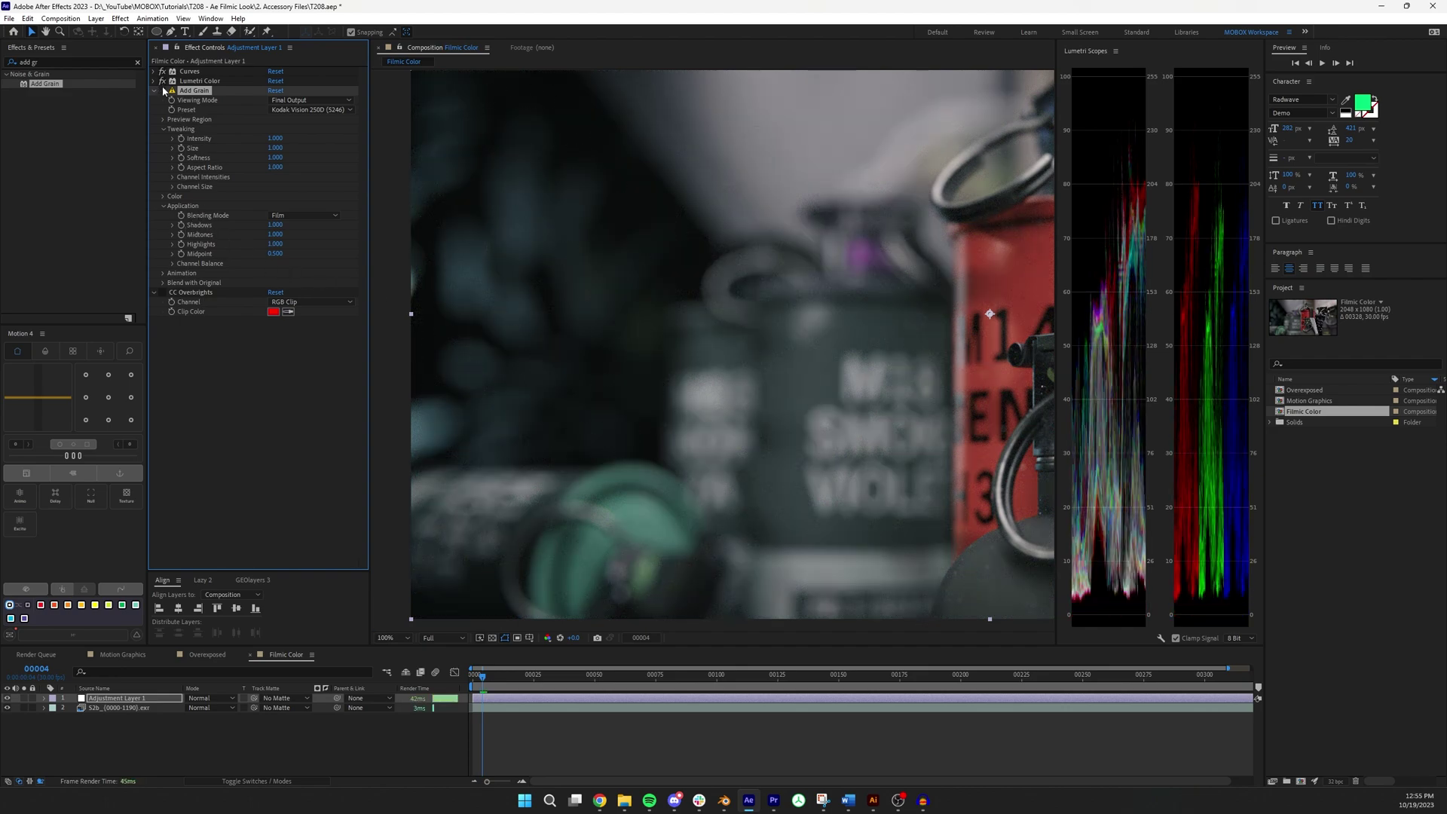
scroll(604, 300, up, 2)
drag(603, 300, 878, 411)
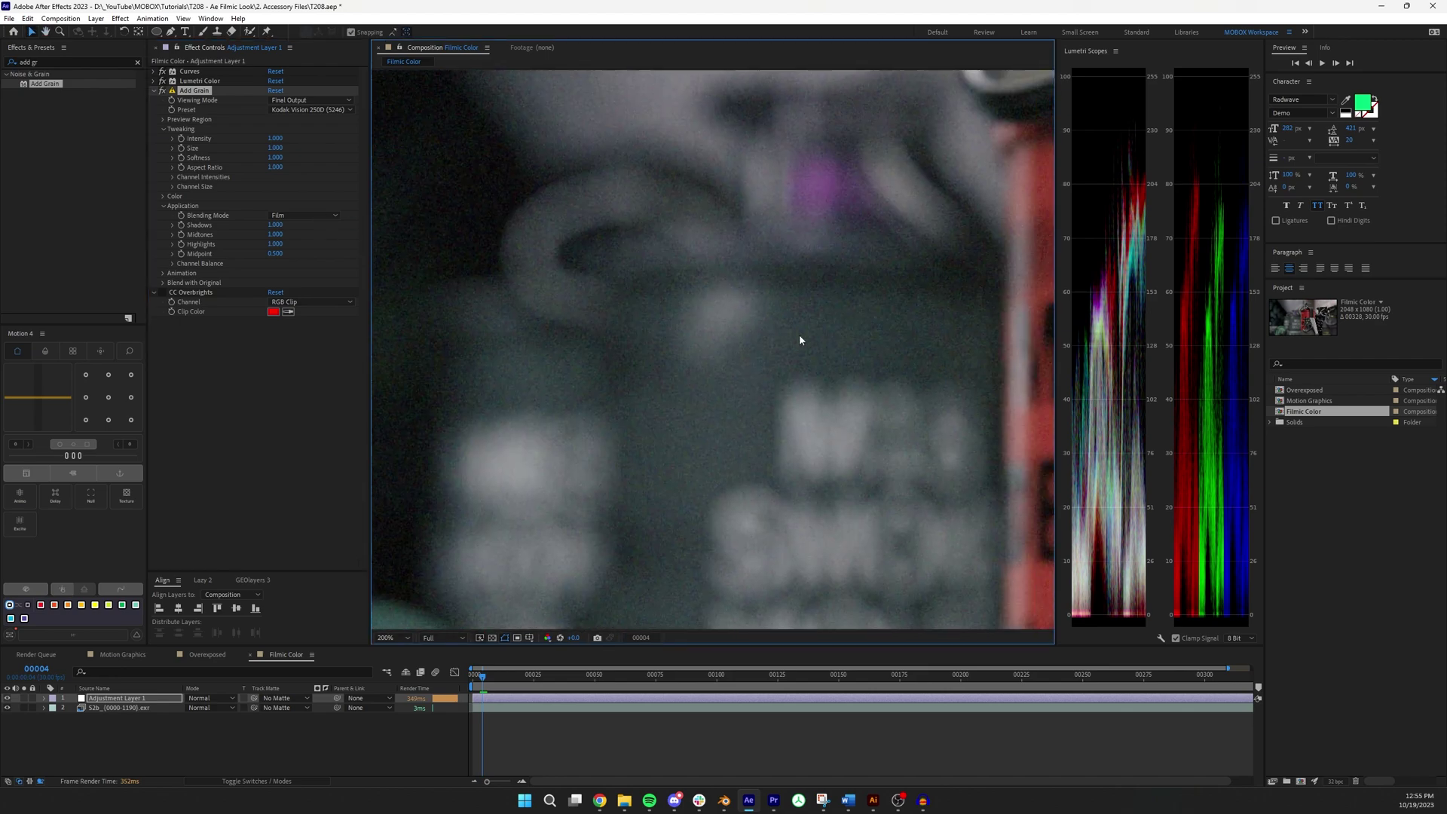
drag(801, 339, 532, 230)
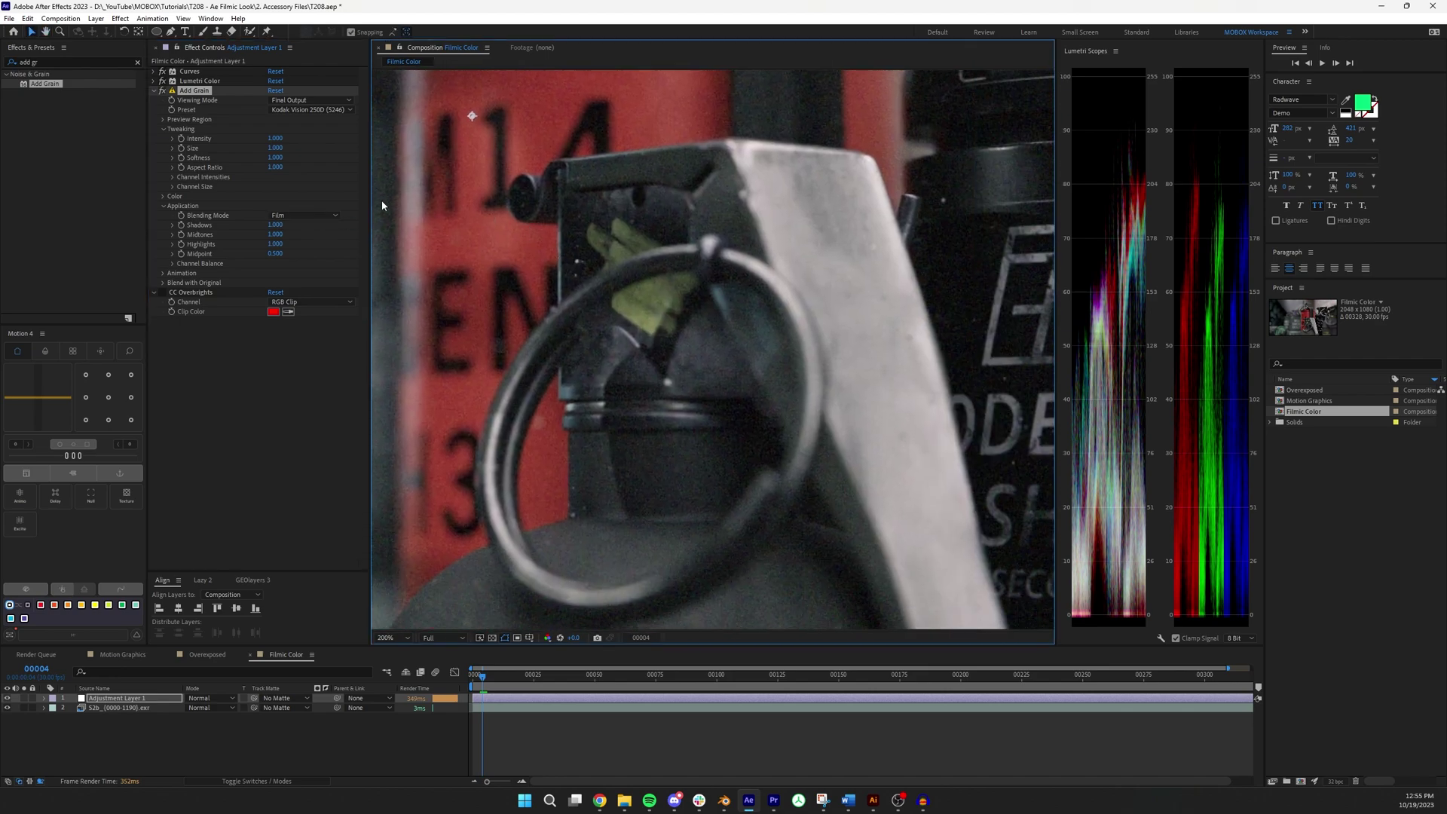
- Set the Add Grain preset to Kodak Vision 200T (5274) and check the grain on the grenades
click(310, 110)
click(313, 180)
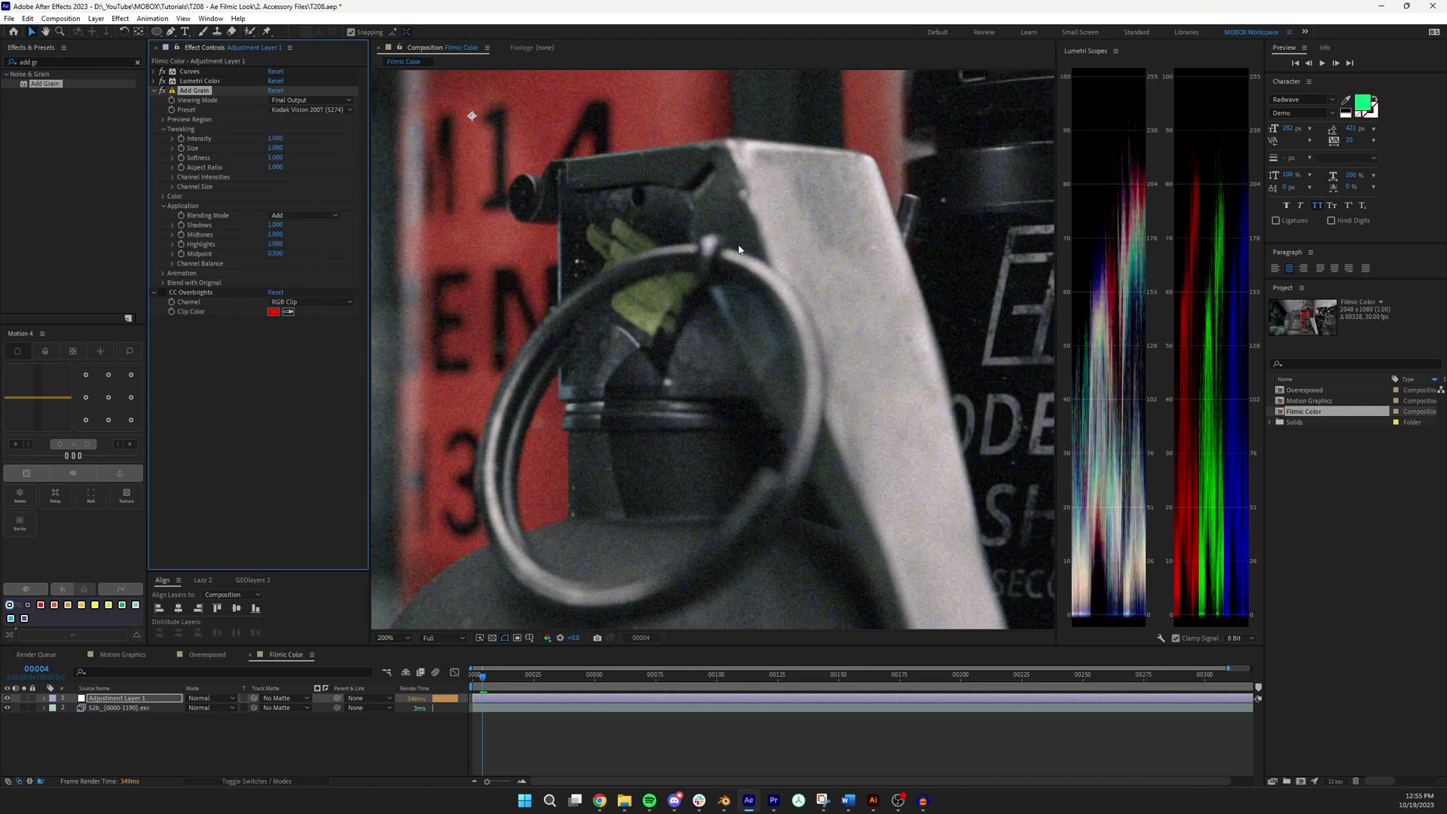
drag(887, 281, 712, 273)
scroll(703, 296, up, 1)
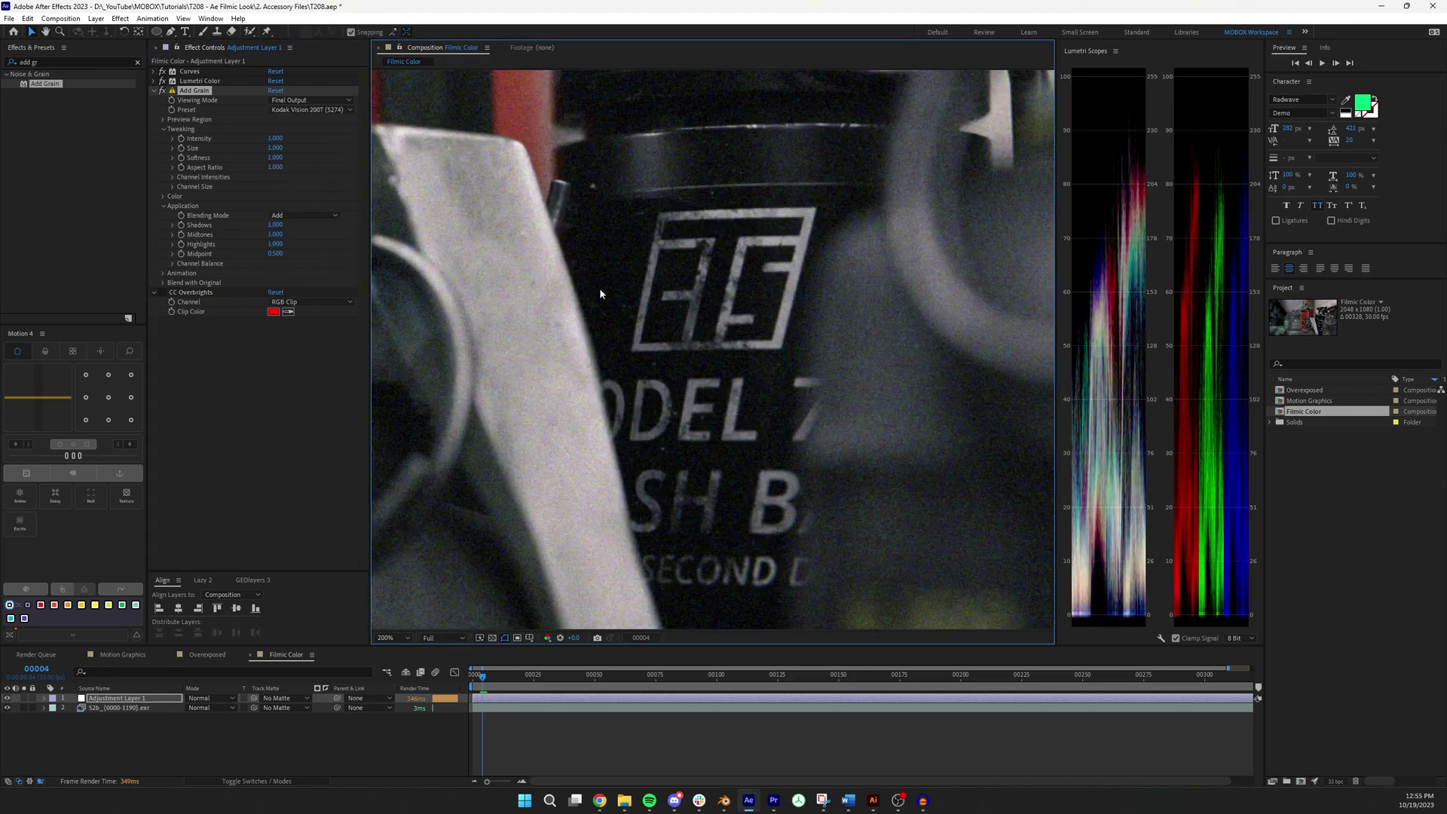
scroll(601, 294, down, 1)
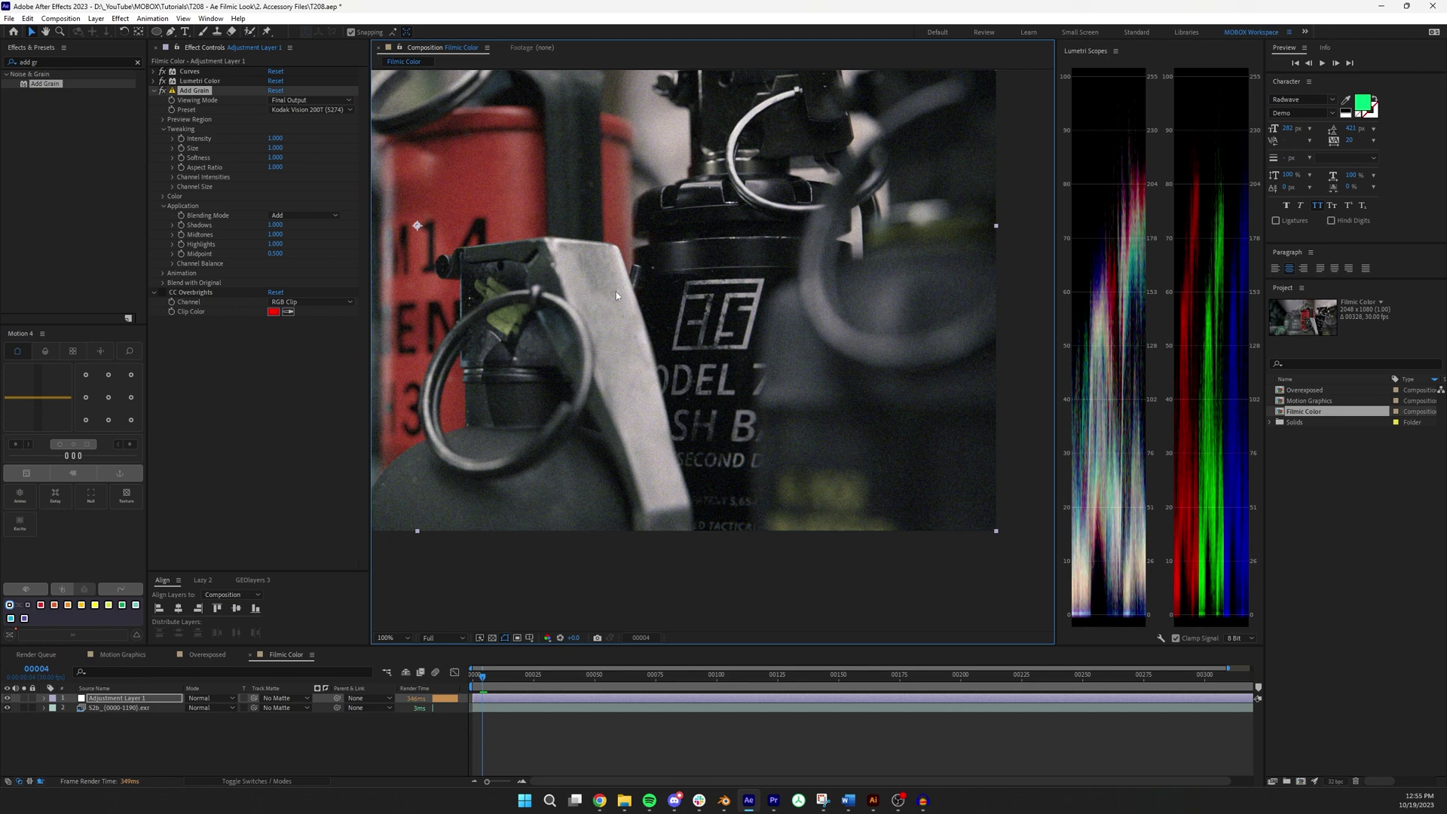
scroll(612, 302, down, 2)
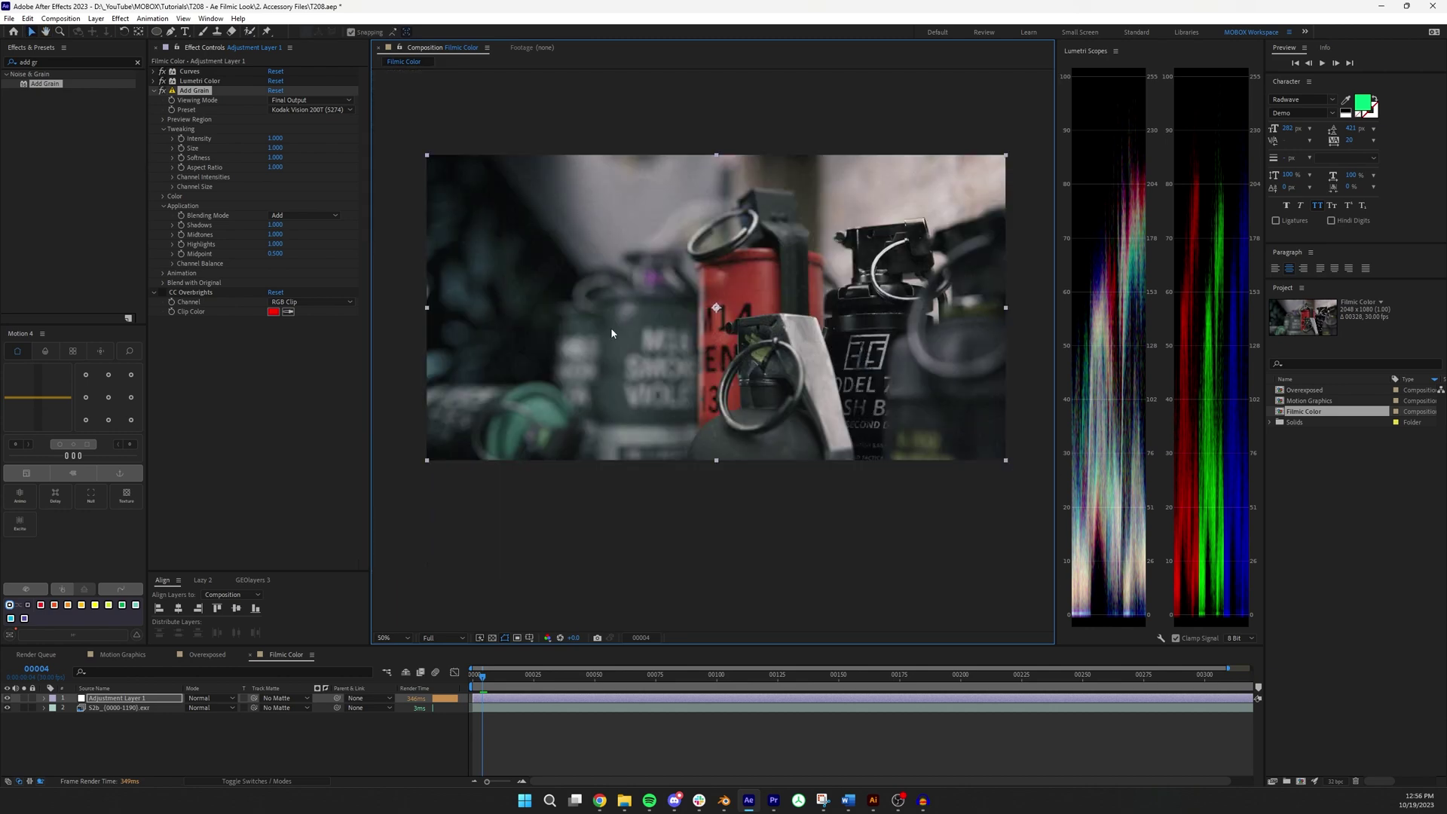
- Set Add Grain's blending mode to Film and inspect the grain around the front grenade
click(306, 216)
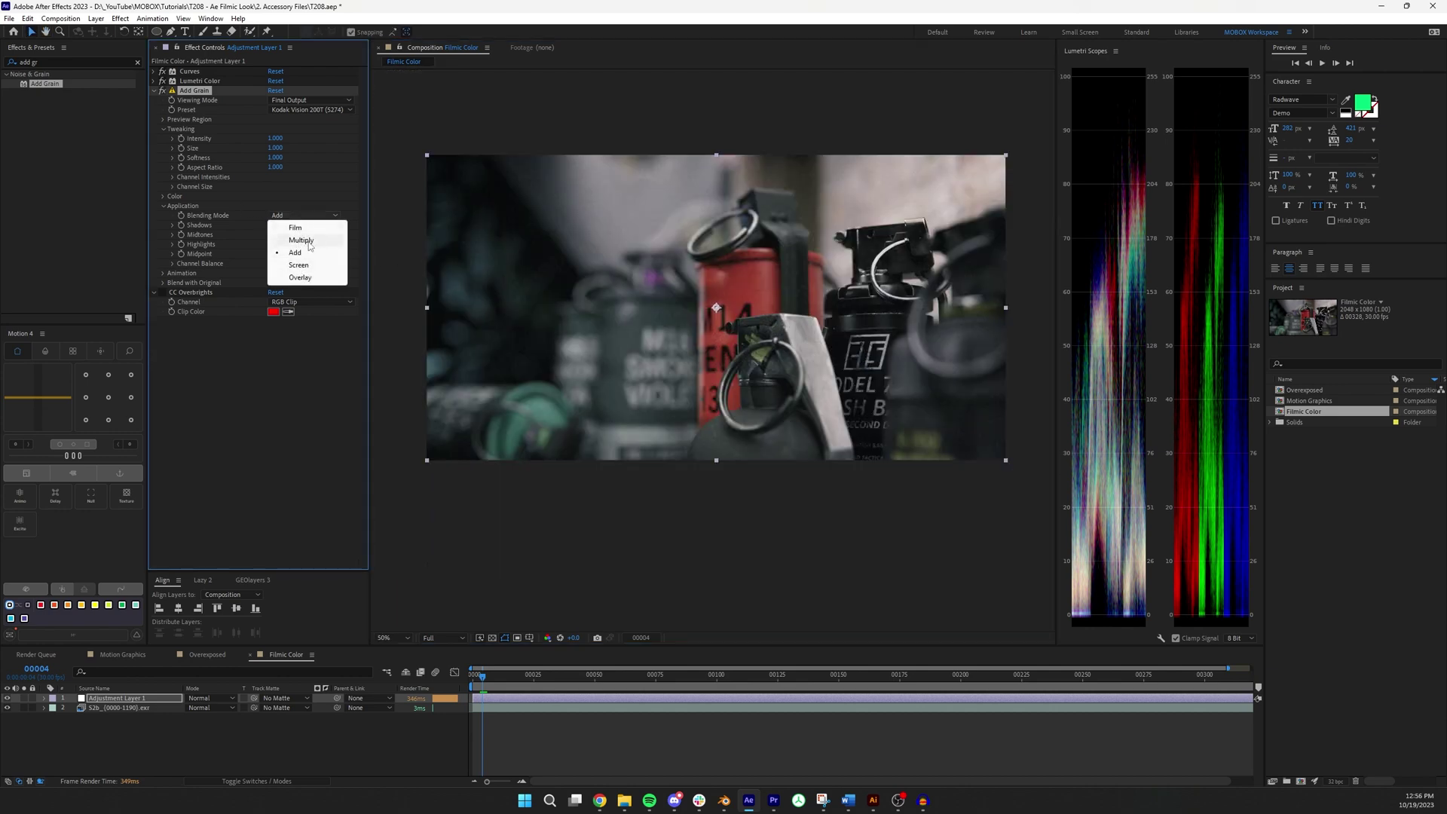
click(295, 227)
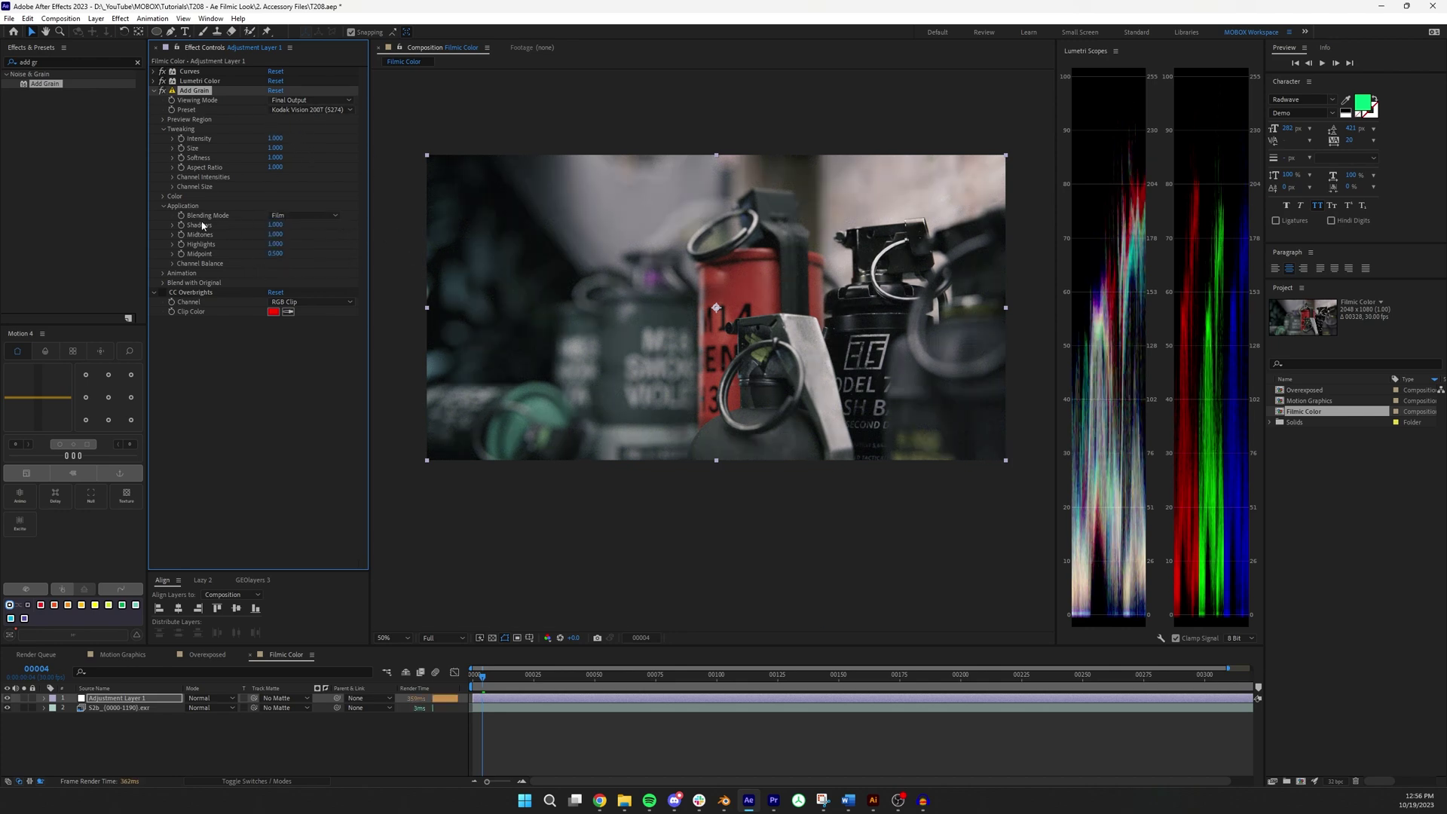
scroll(734, 312, up, 2)
drag(906, 356, 571, 259)
drag(777, 294, 941, 304)
scroll(894, 317, down, 1)
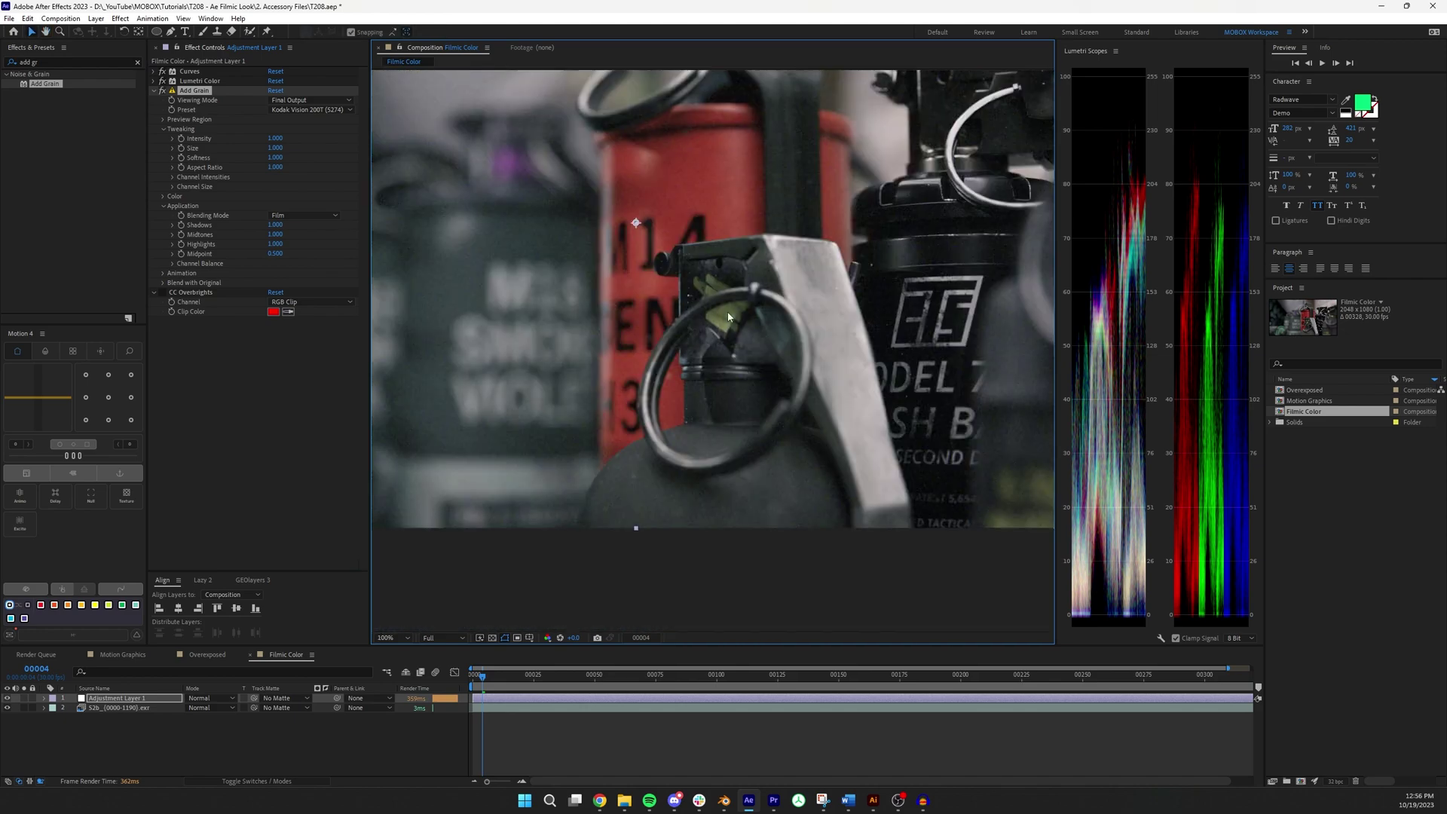
- Make the grain monochromatic in Add Grain's Color settings and compare it with the coloured grain in the shadows
click(162, 197)
click(270, 206)
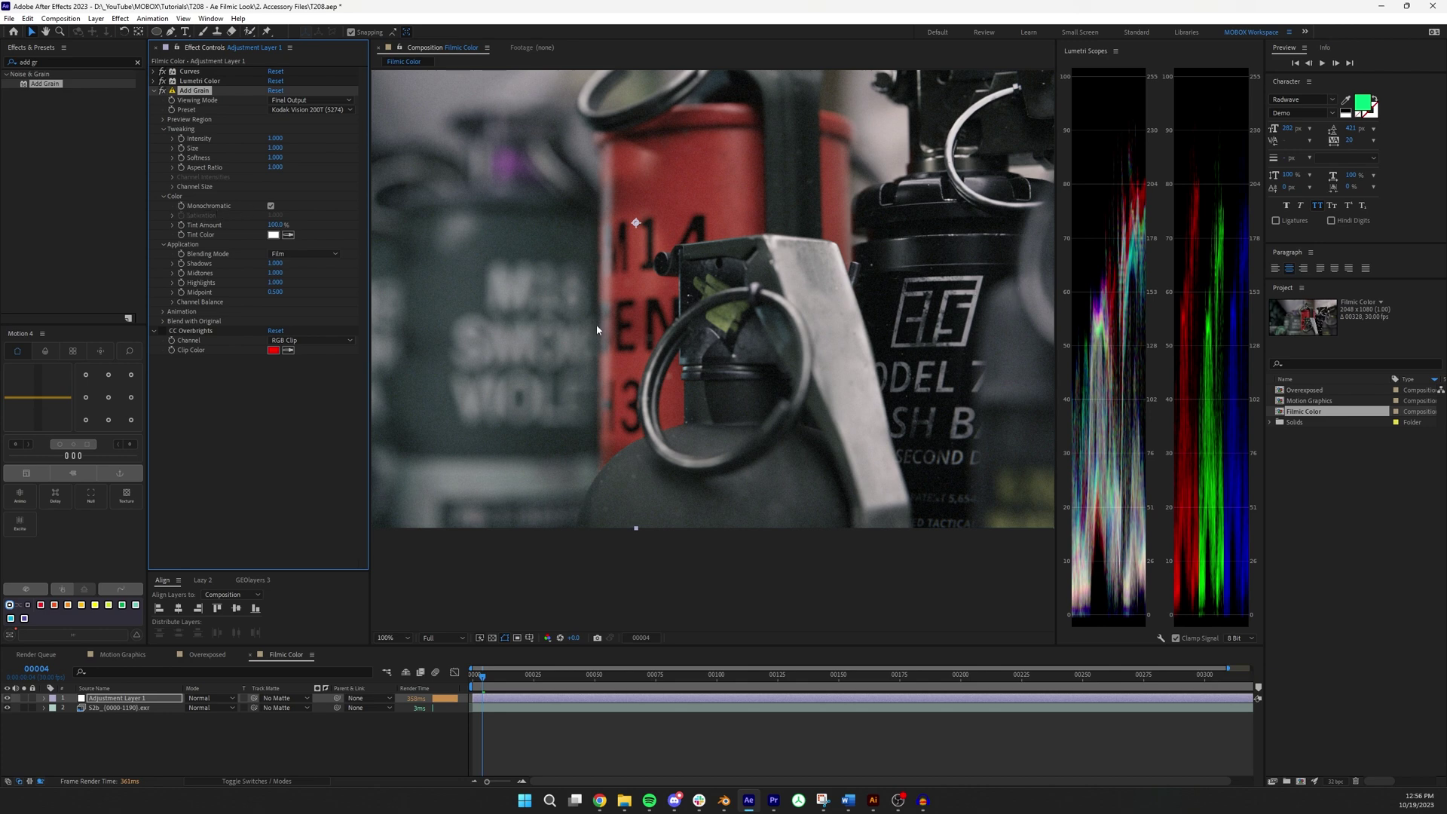
scroll(597, 329, up, 3)
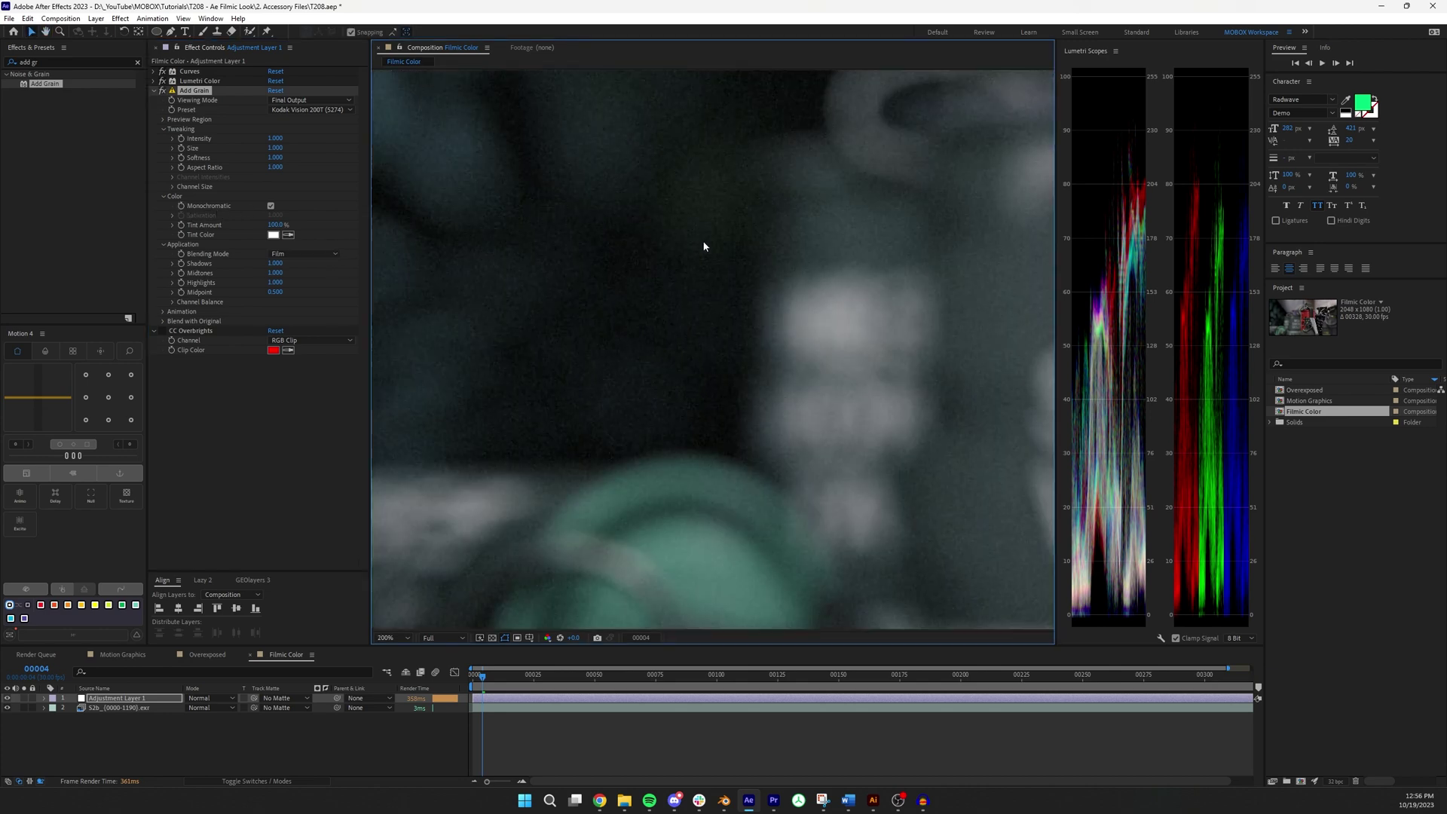
drag(708, 240, 647, 407)
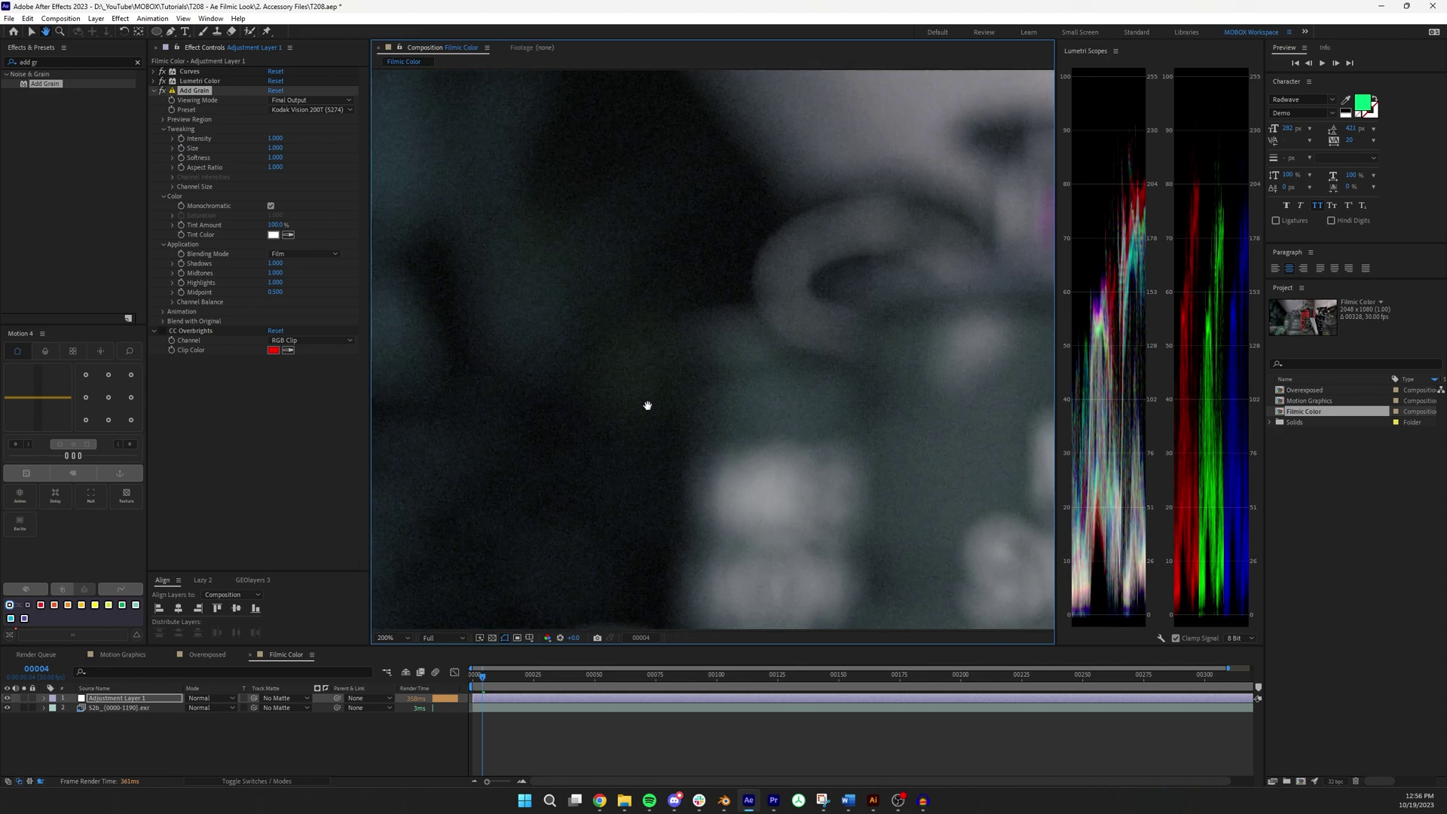
click(271, 206)
click(271, 206)
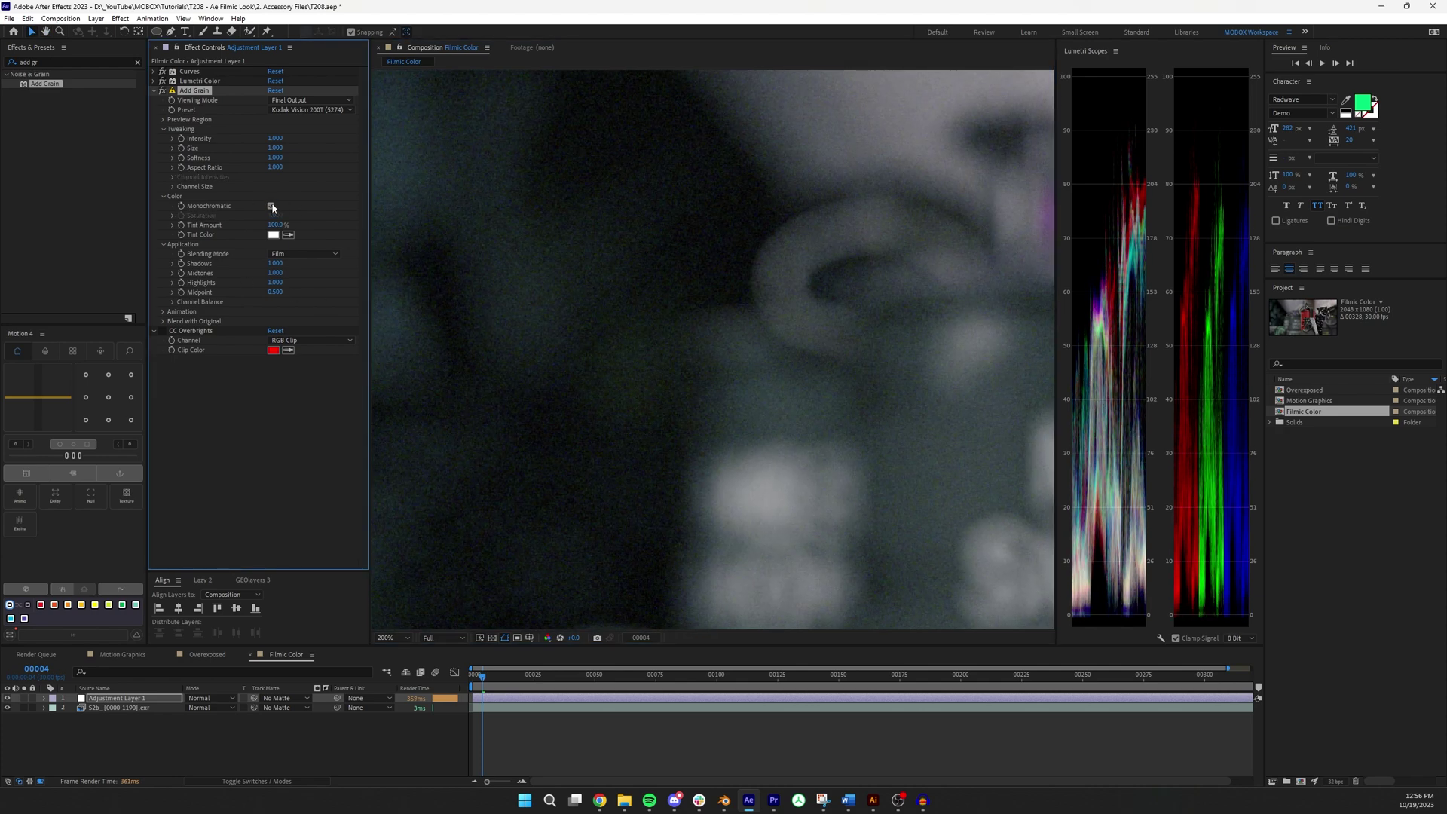
scroll(736, 326, down, 2)
drag(896, 343, 770, 351)
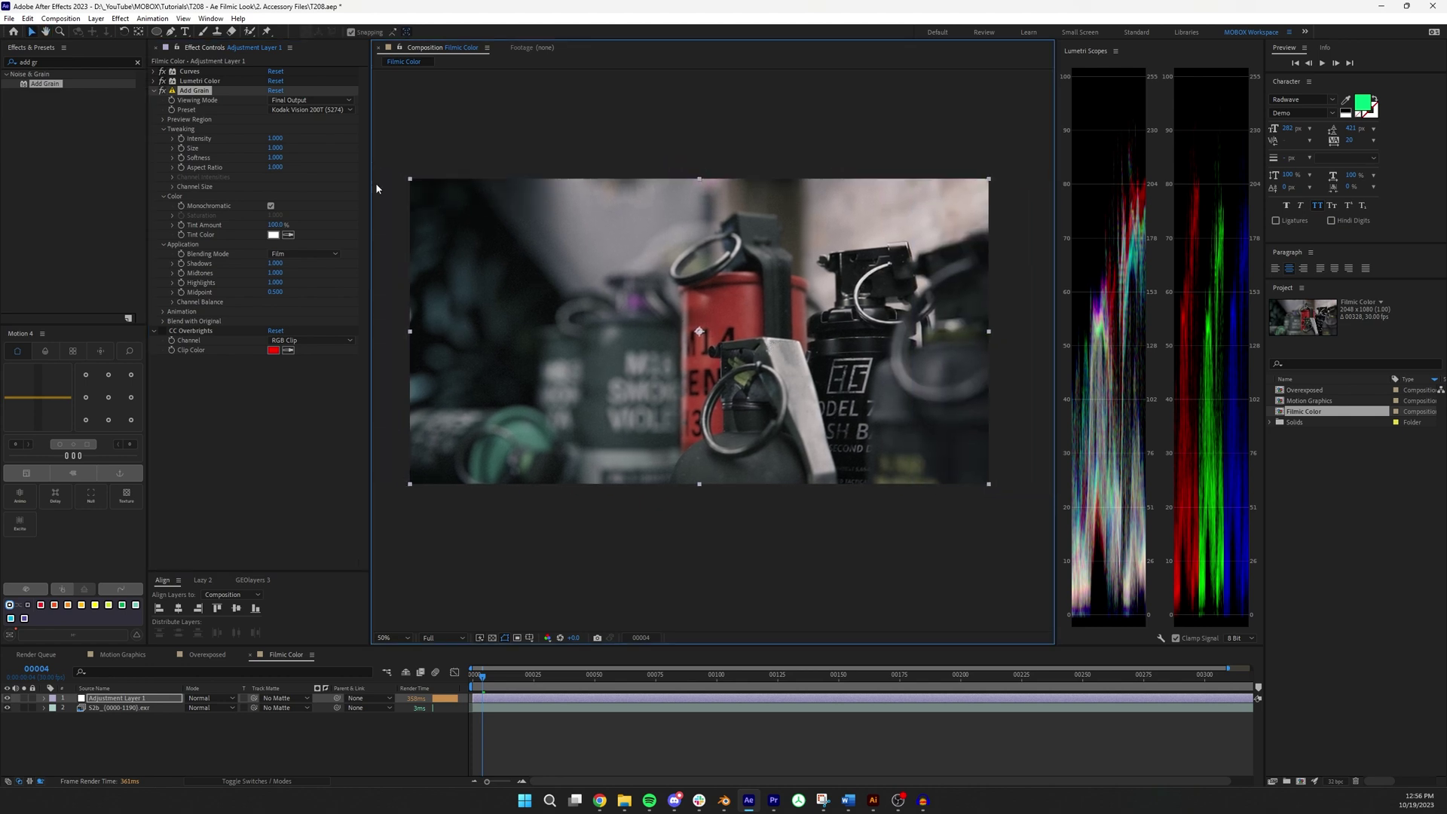
- Return the Filmic Color composition to frame 0 and switch to the Motion Graphics composition
click(155, 90)
click(155, 91)
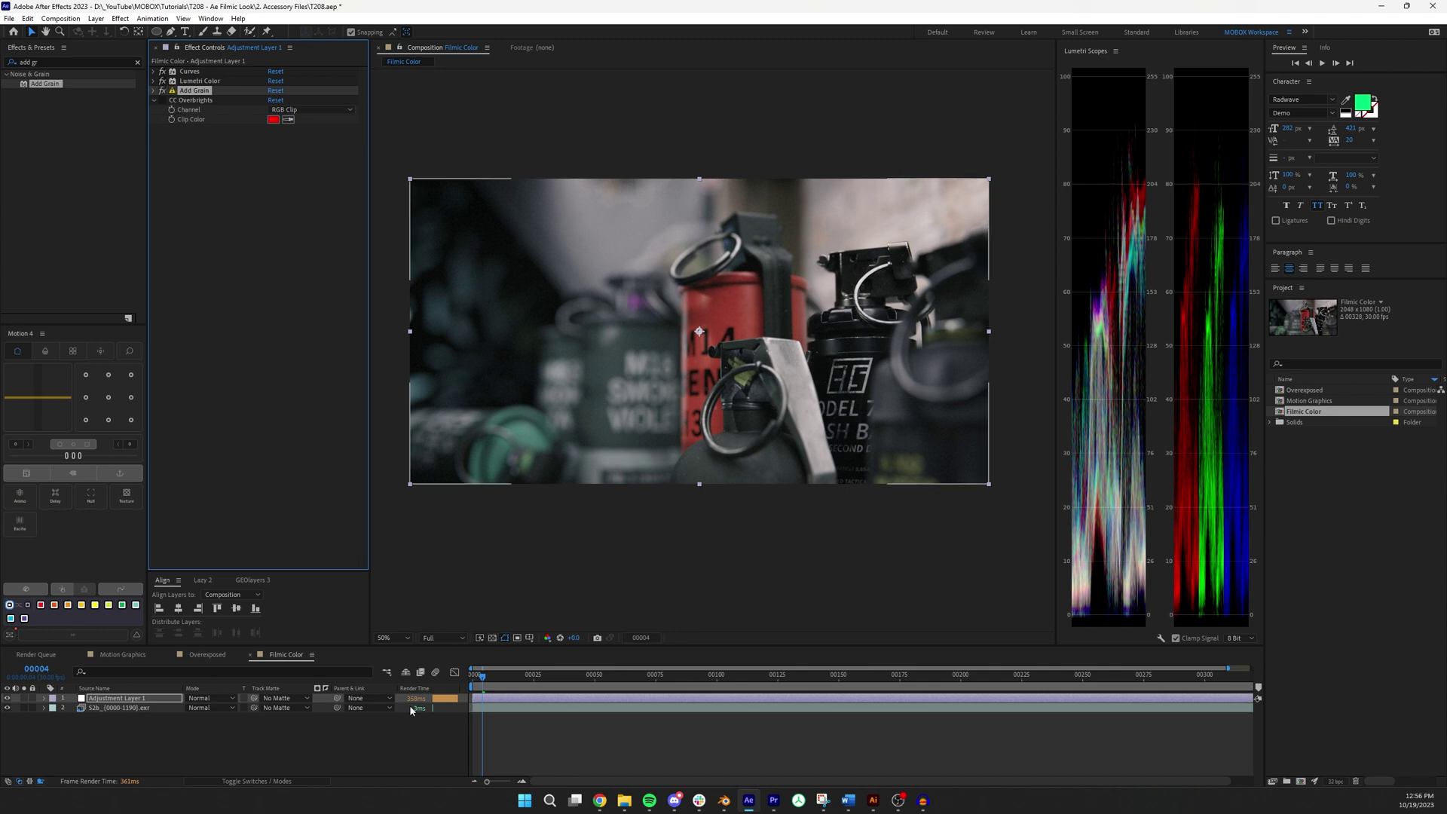
drag(487, 676, 472, 676)
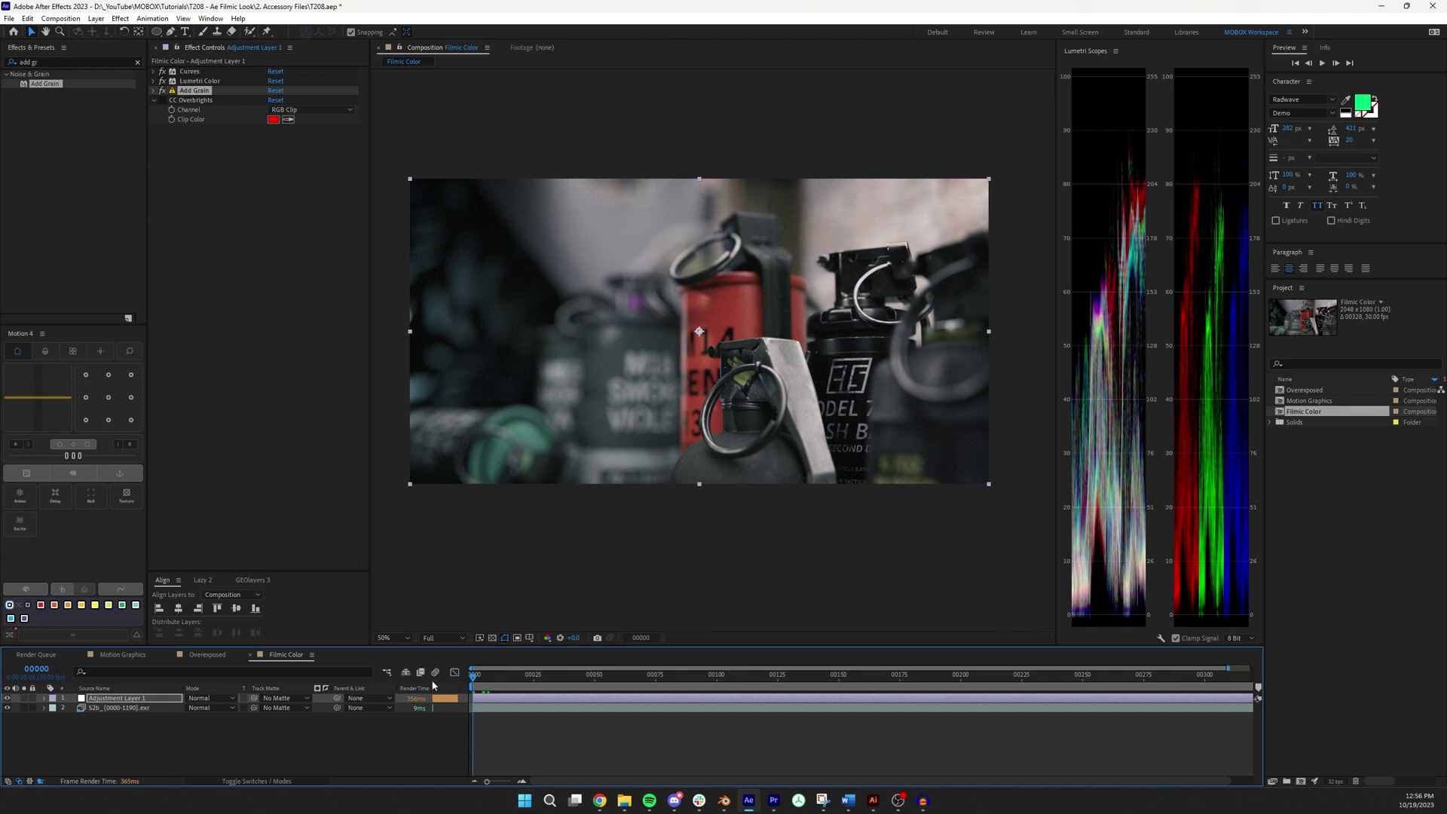
click(123, 655)
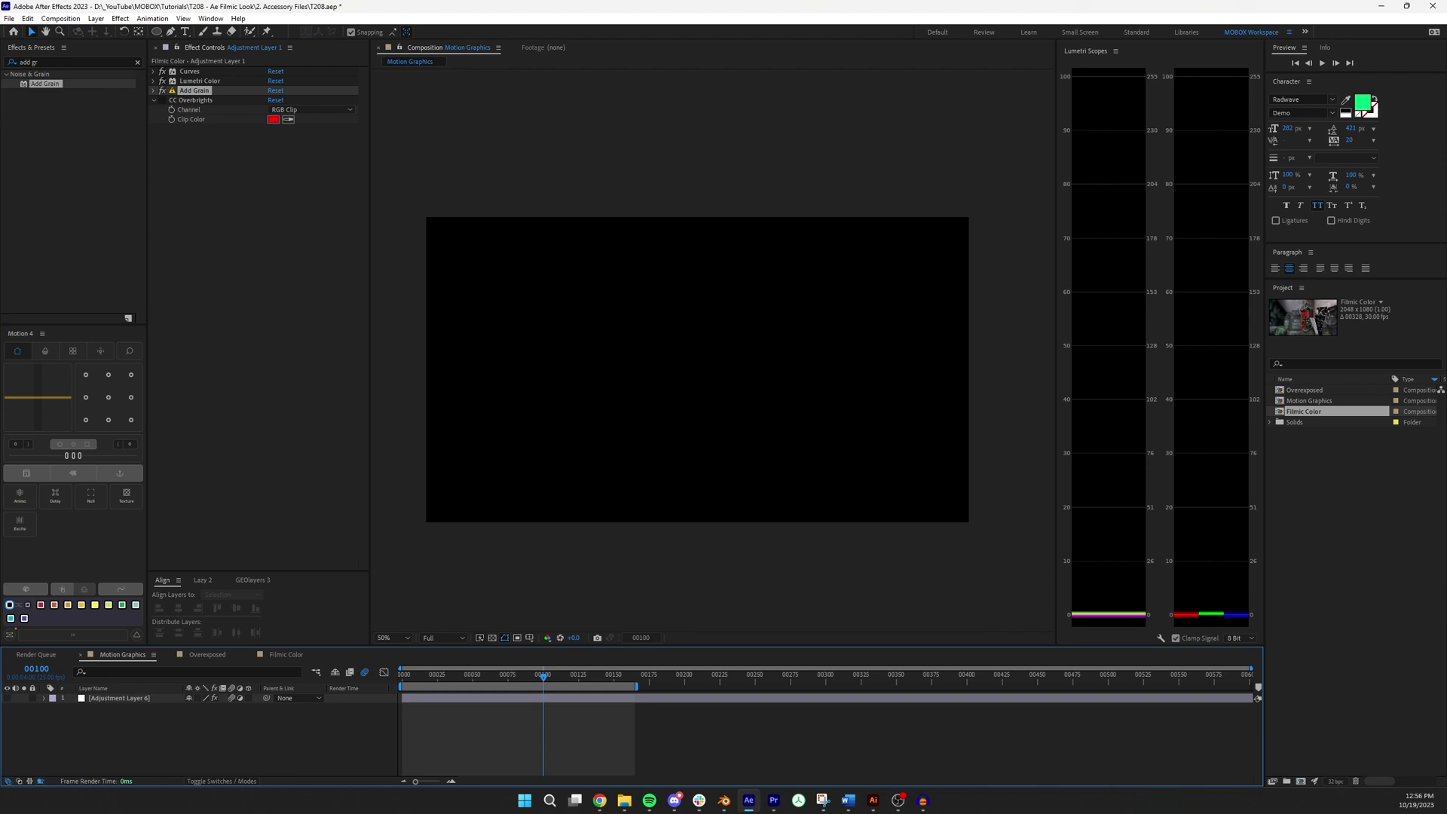
- Import the map still RE069 - Animation 10 - Final (00100).png and place it in the Motion Graphics composition
click(624, 801)
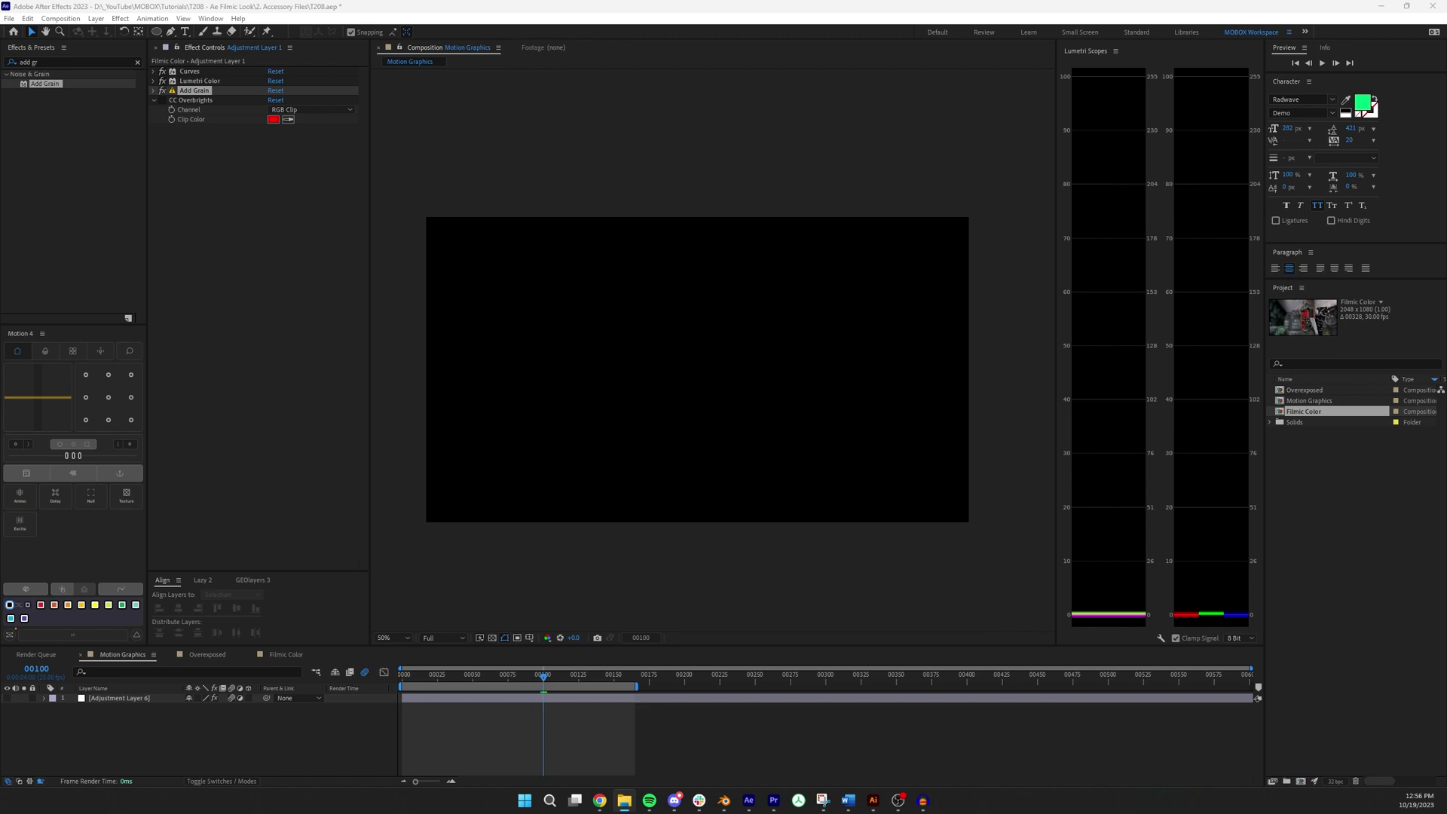
drag(1187, 556, 1299, 455)
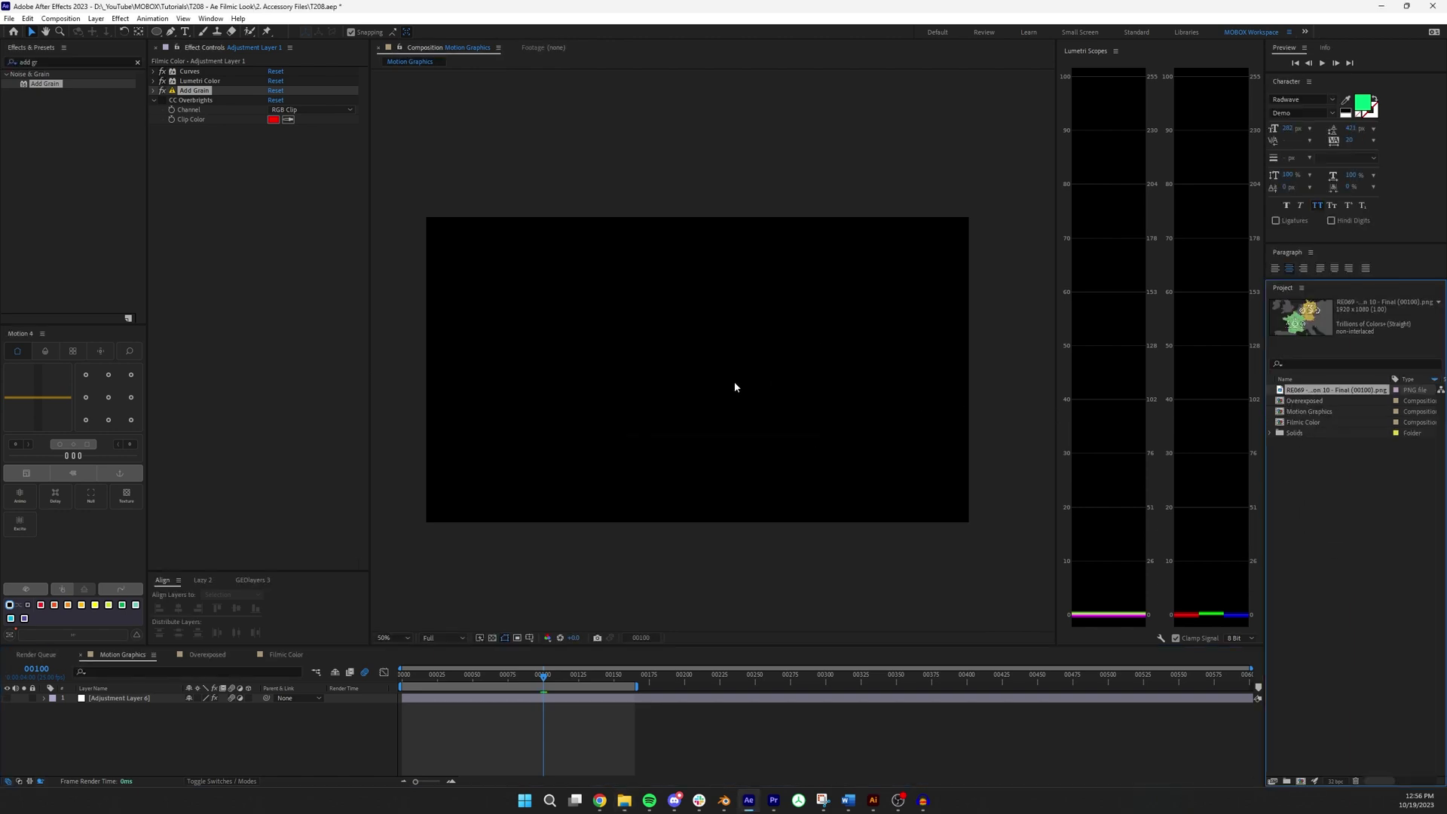
drag(1327, 391, 700, 377)
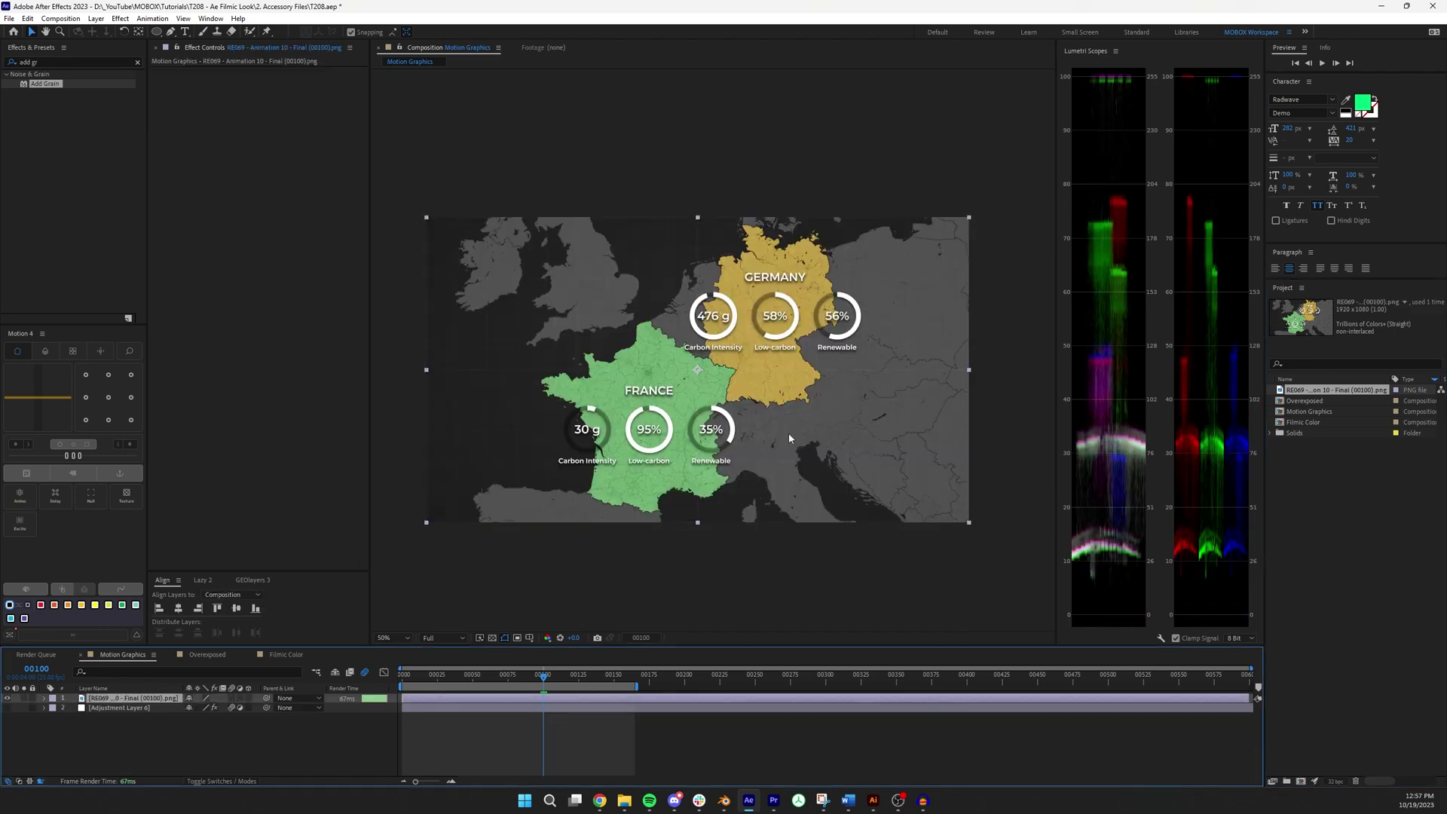
scroll(789, 434, up, 1)
scroll(789, 434, down, 1)
- Enlarge the composition viewer by narrowing the scopes and effect controls, and set its magnification to Fit up to 100%
drag(1055, 266, 1225, 273)
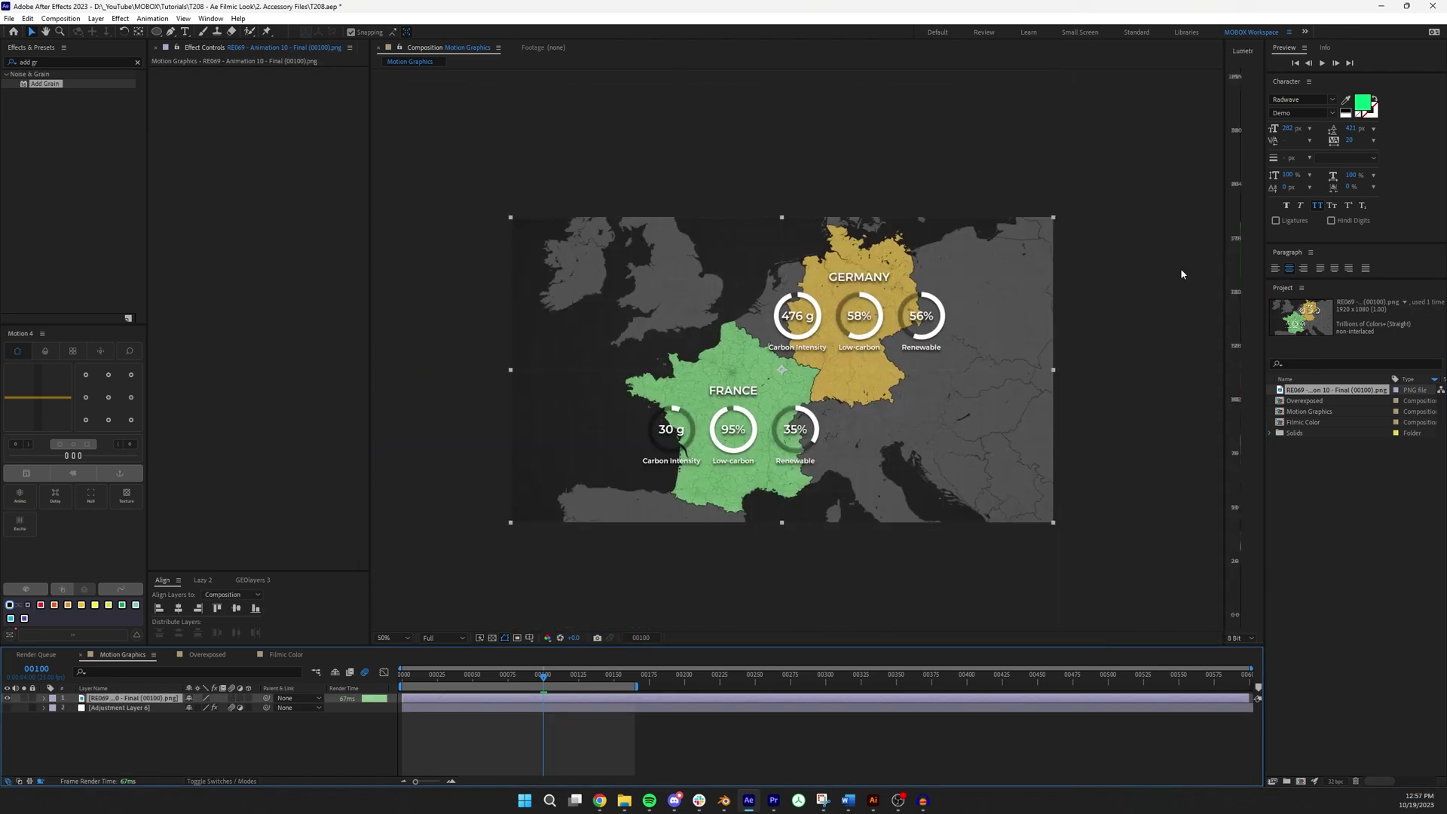
click(407, 638)
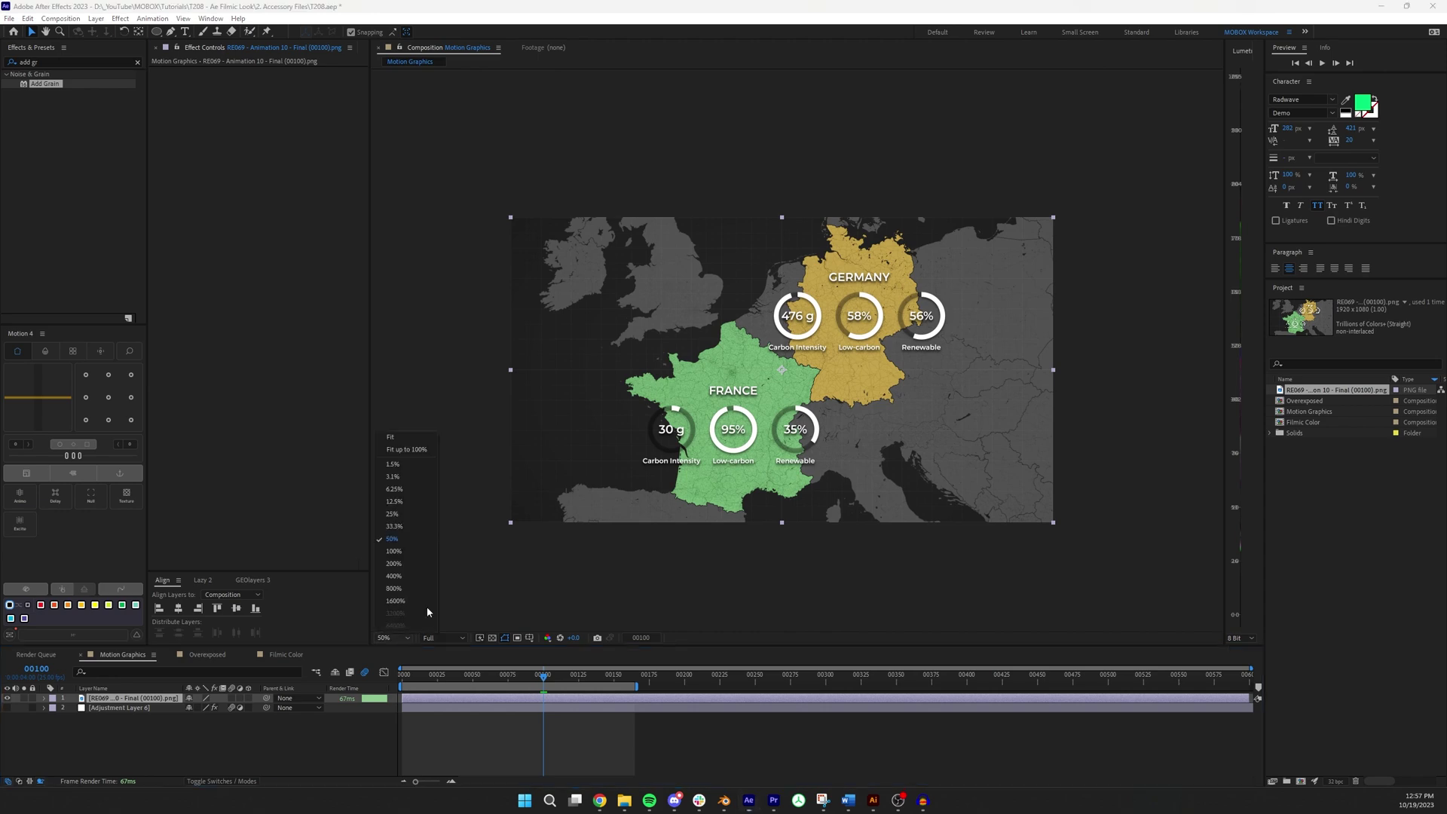
click(433, 453)
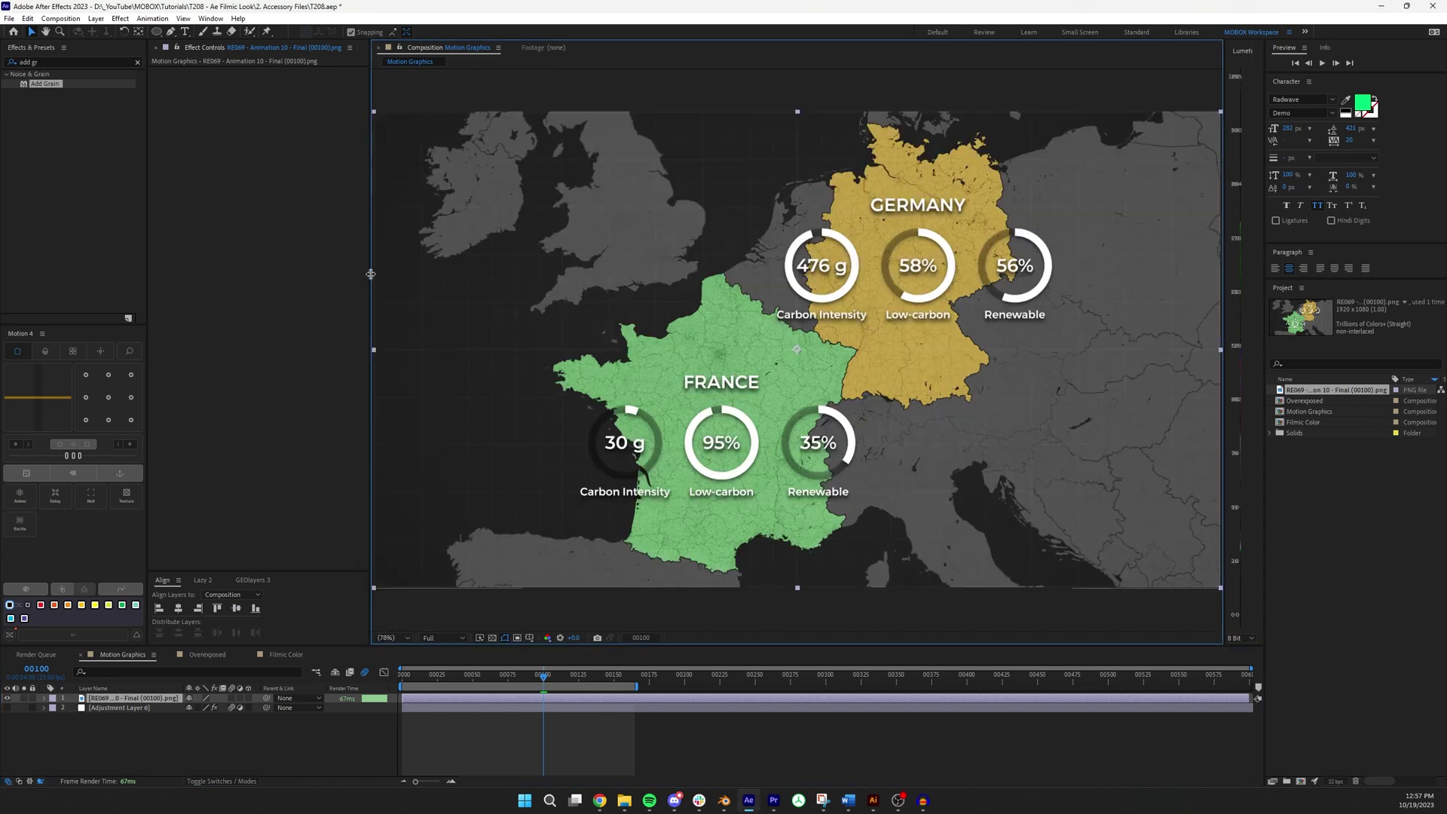
drag(373, 272, 228, 276)
key(comma)
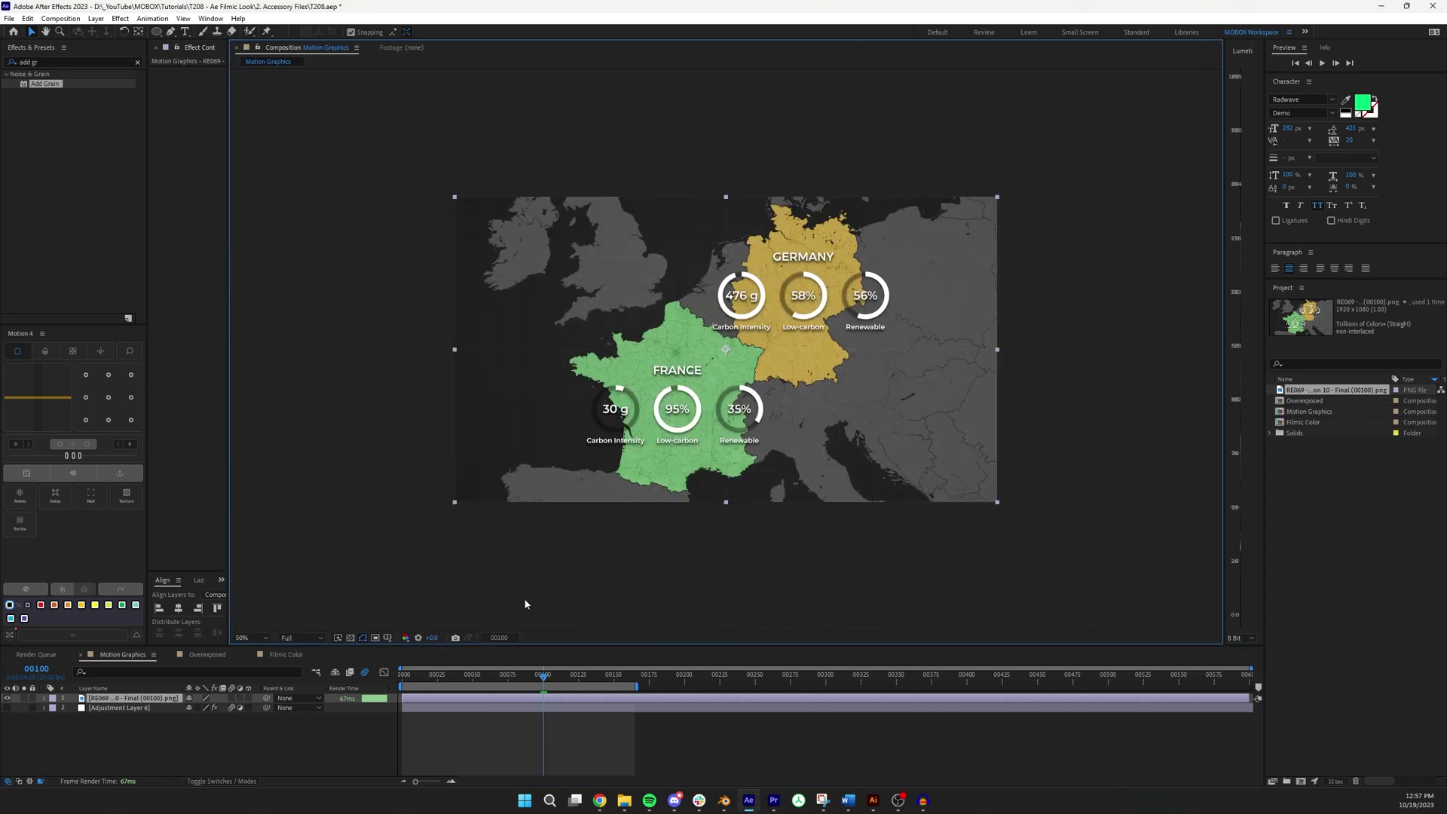
click(303, 638)
click(264, 639)
click(252, 452)
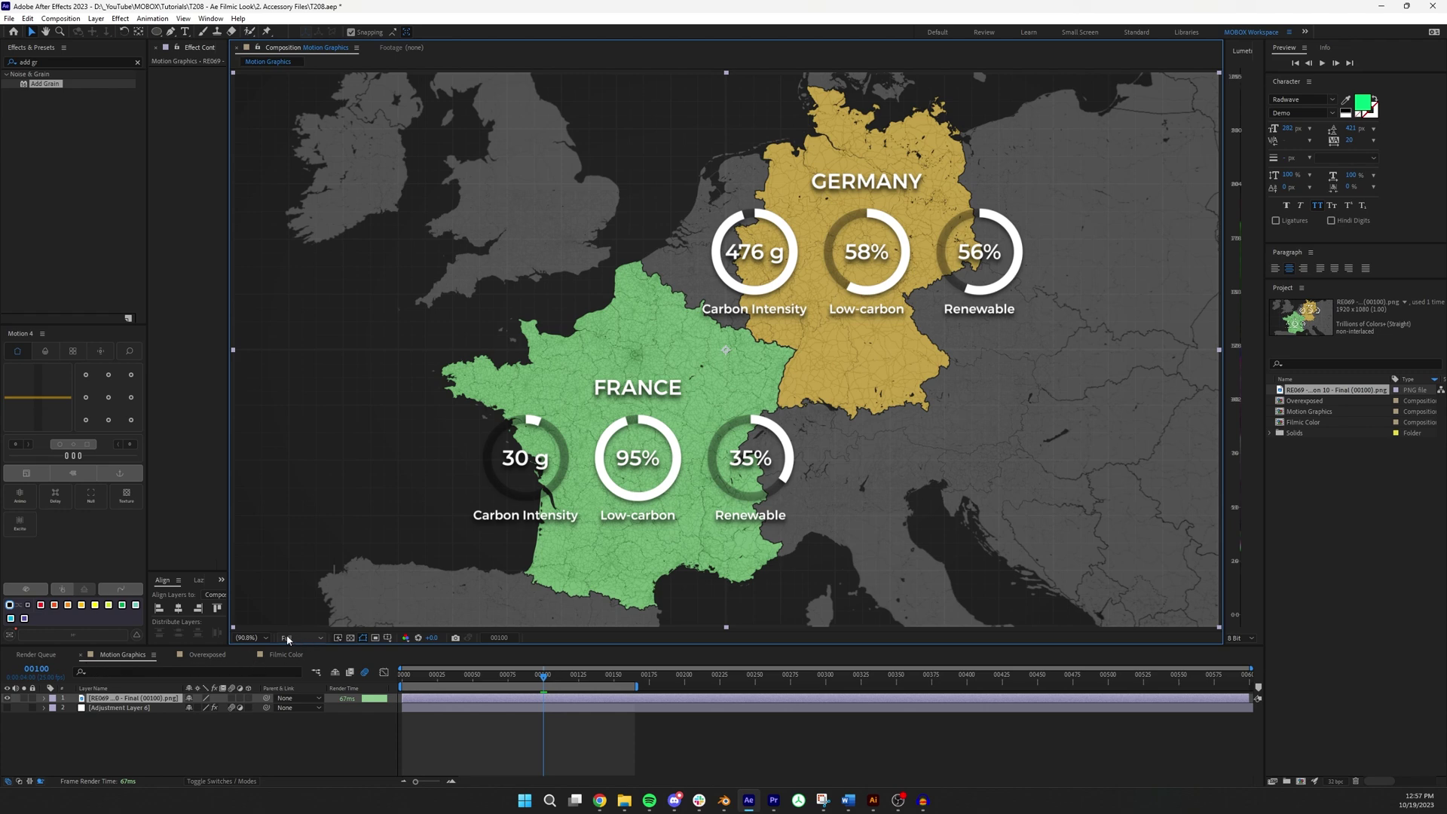
- Move Adjustment Layer 6 above the map image, make it visible, and inspect the grade and grain around France
drag(113, 708, 111, 698)
drag(229, 220, 292, 206)
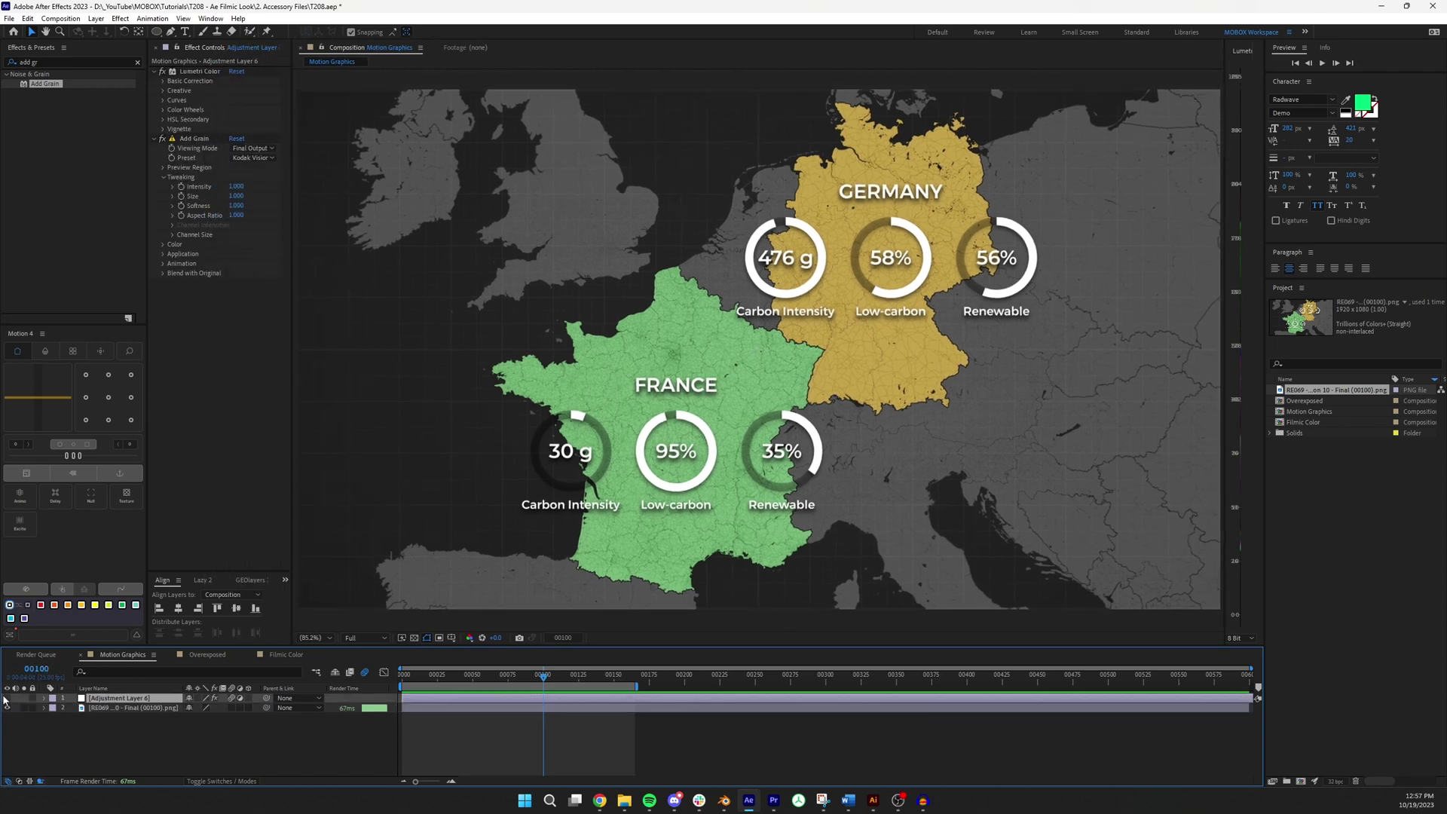
scroll(836, 445, down, 1)
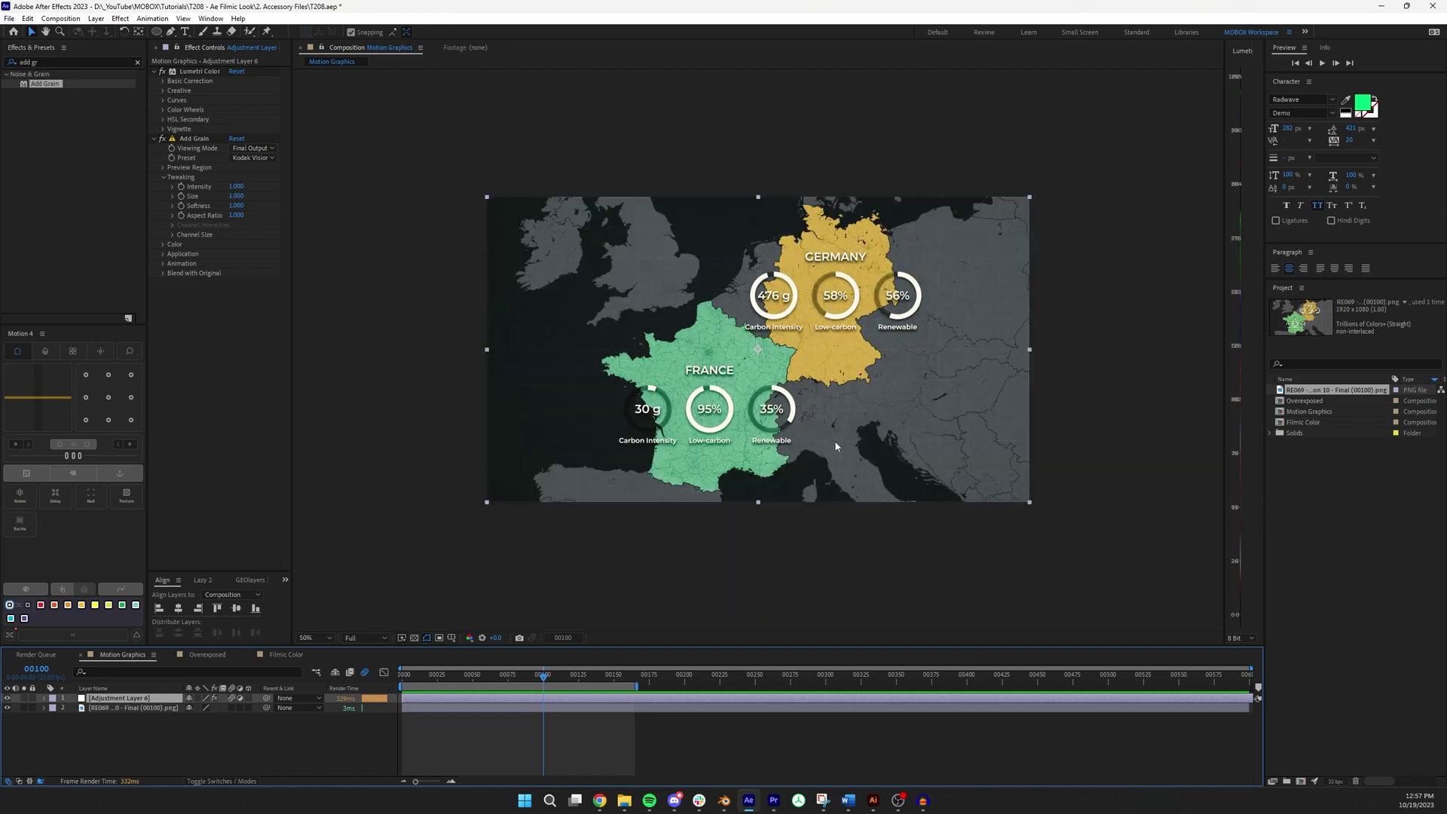
scroll(666, 468, up, 3)
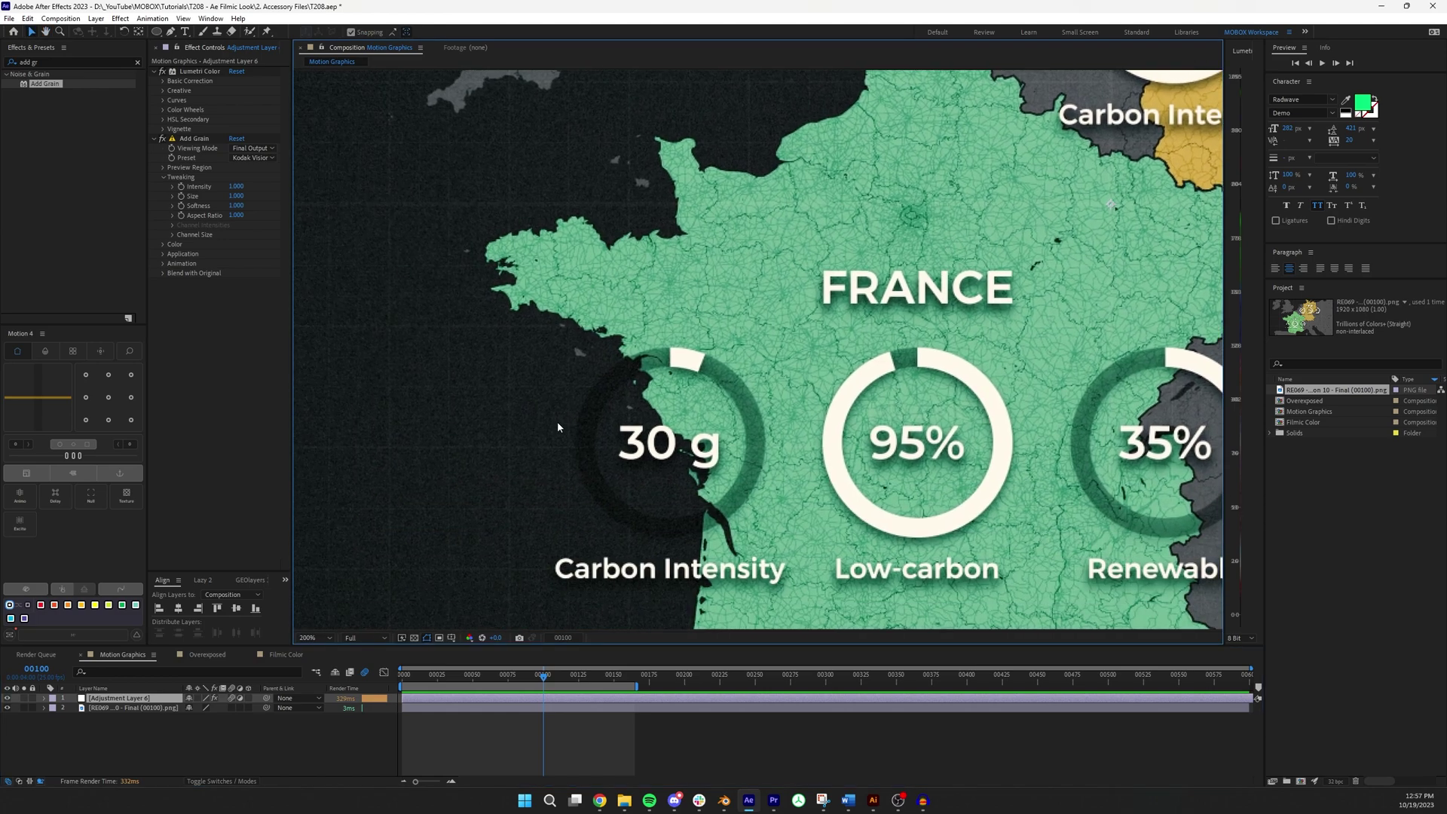
scroll(596, 428, down, 3)
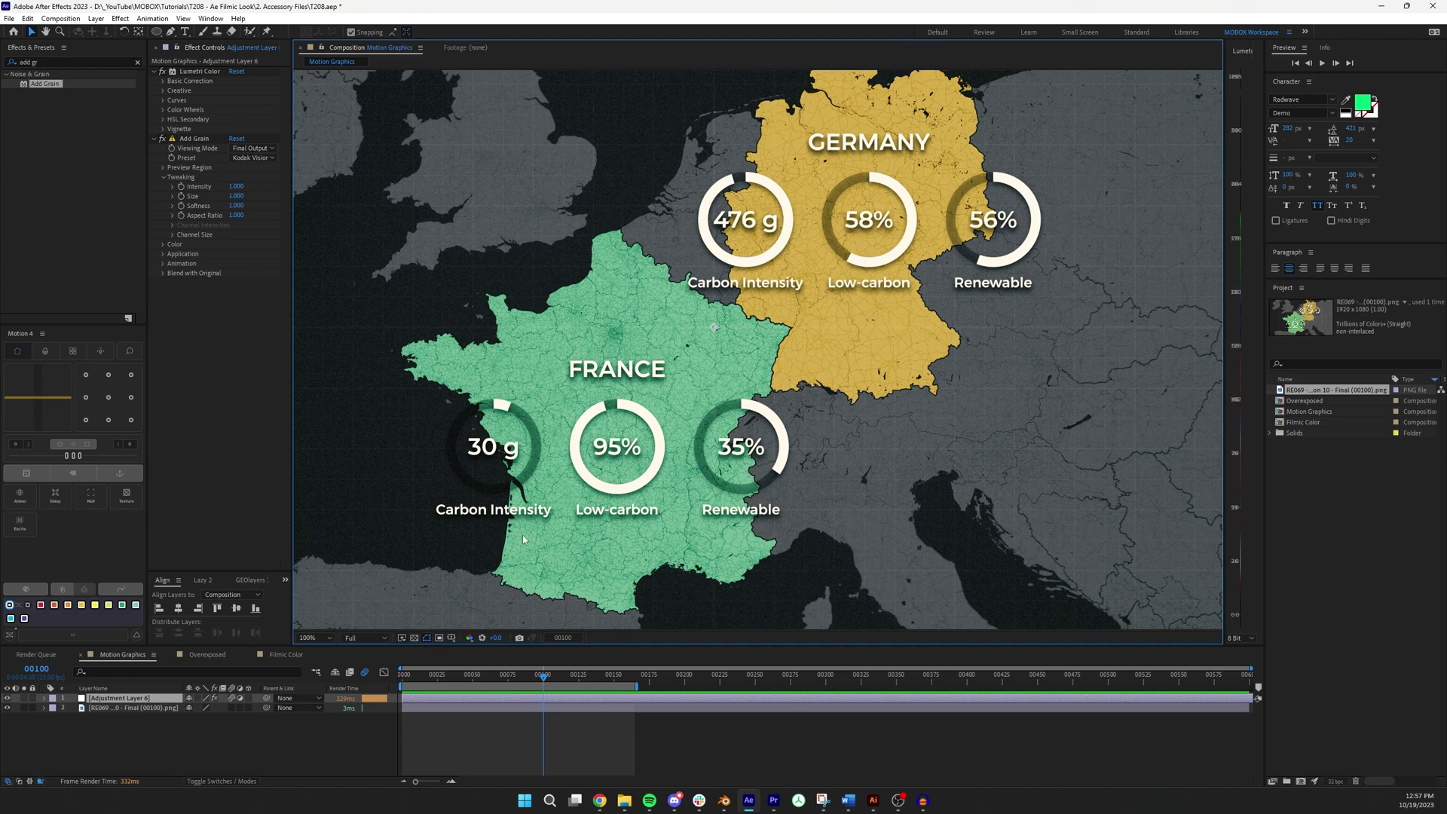
- Hide and show Adjustment Layer 6 to compare the map before and after the film look
click(7, 698)
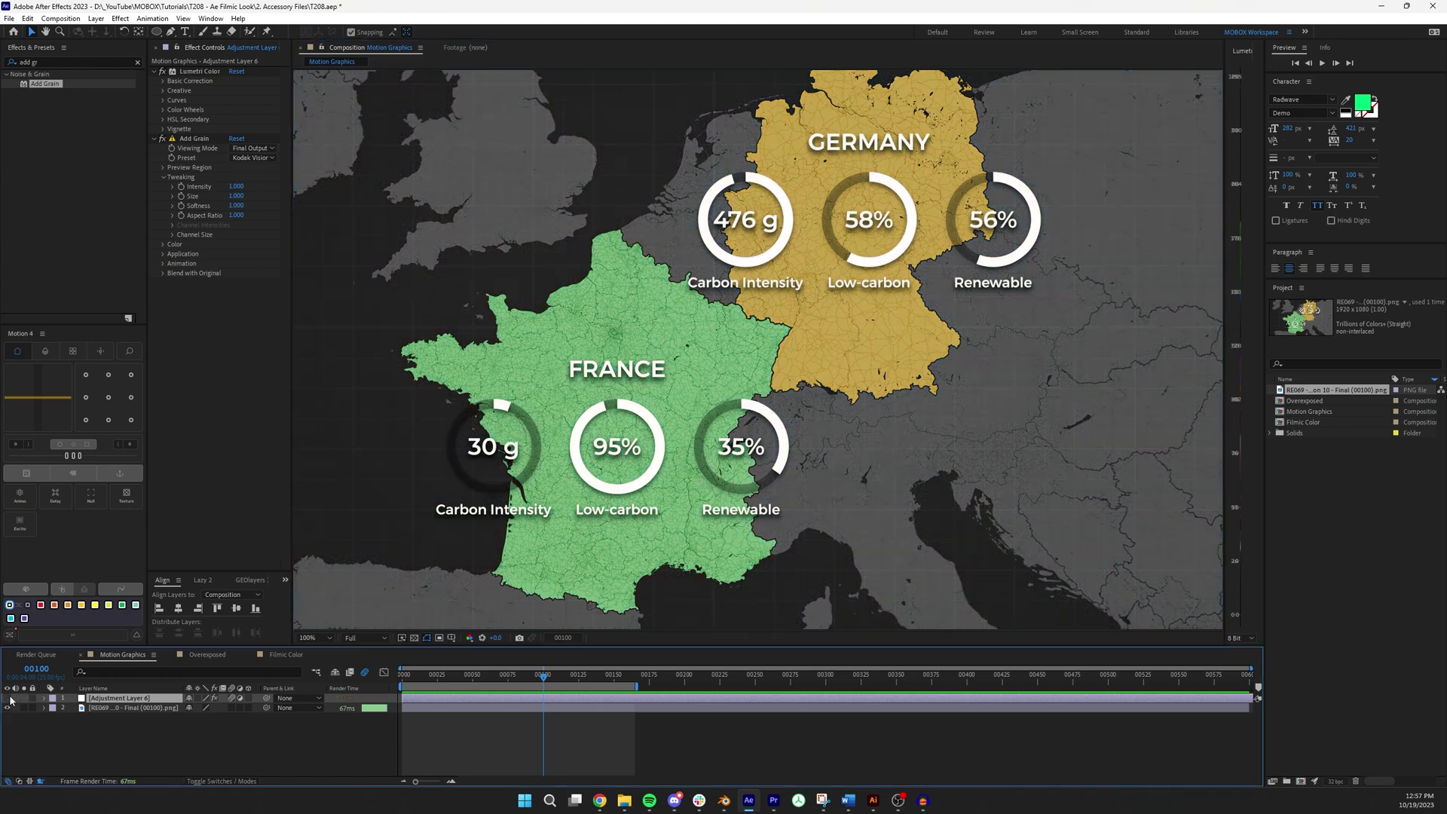
click(8, 698)
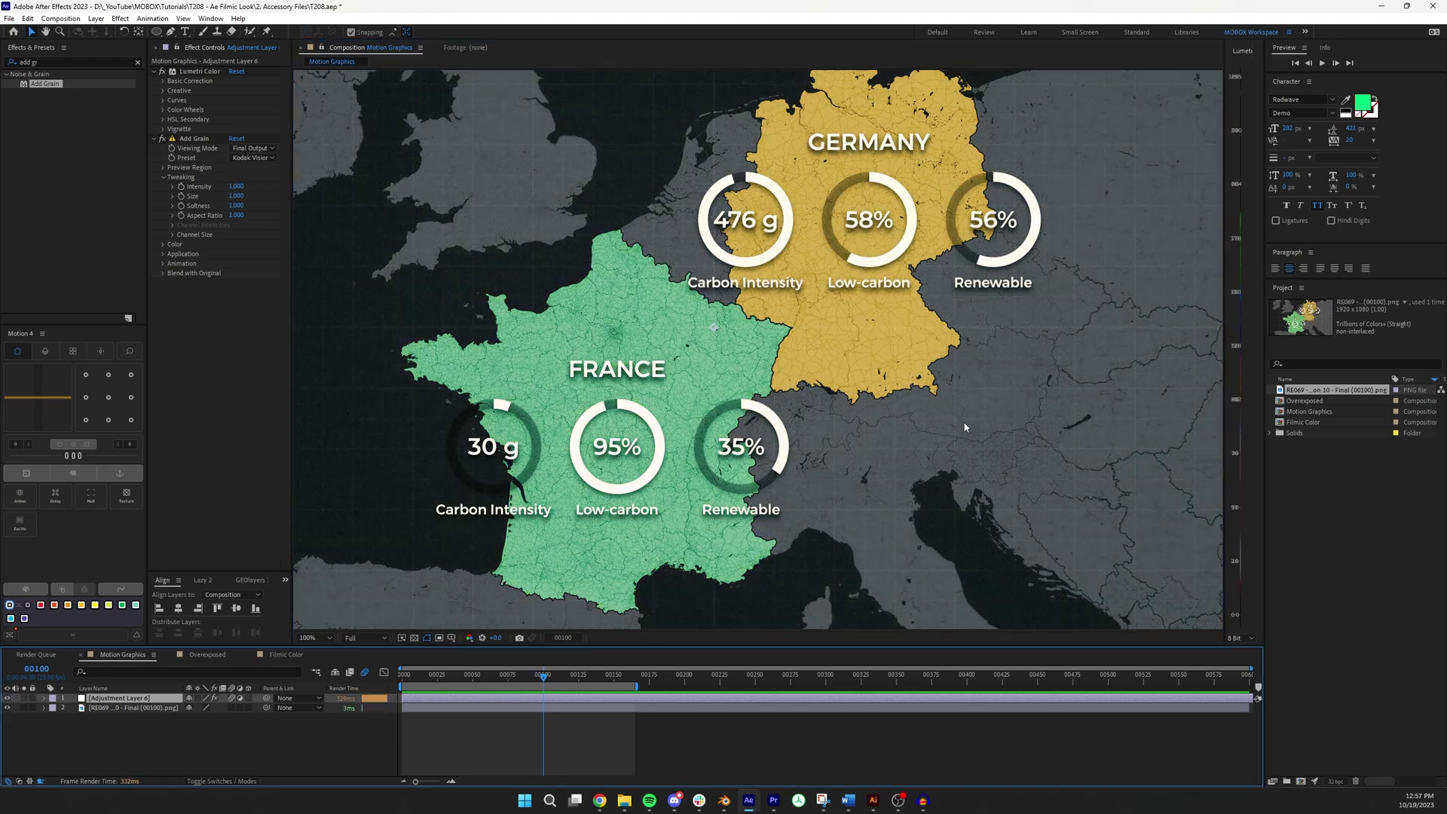
scroll(963, 427, down, 1)
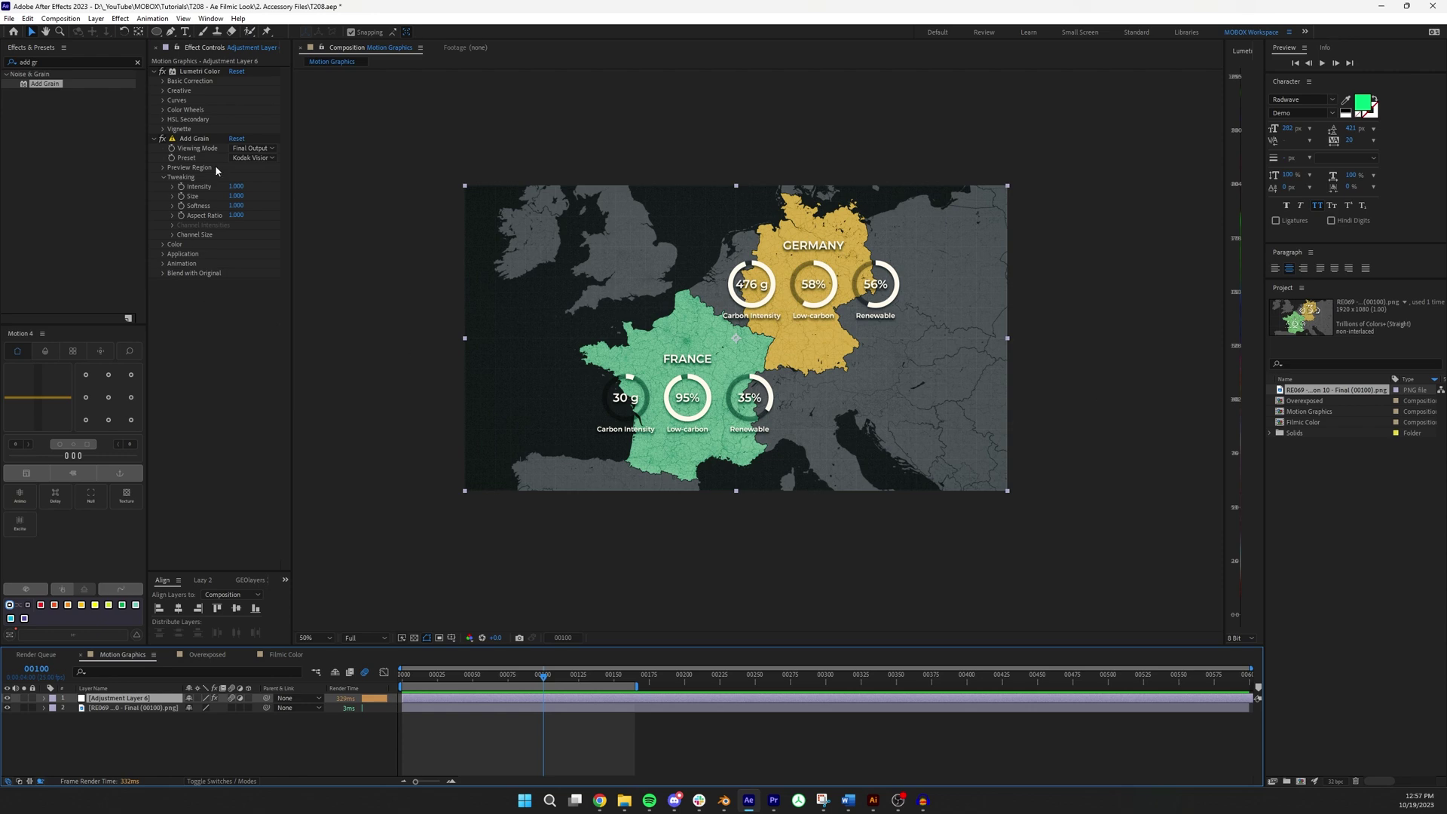
- Try the Kodak 5218 Kodak 2383 look in the Creative settings of the adjustment layer's Lumetri Color
drag(293, 144, 409, 141)
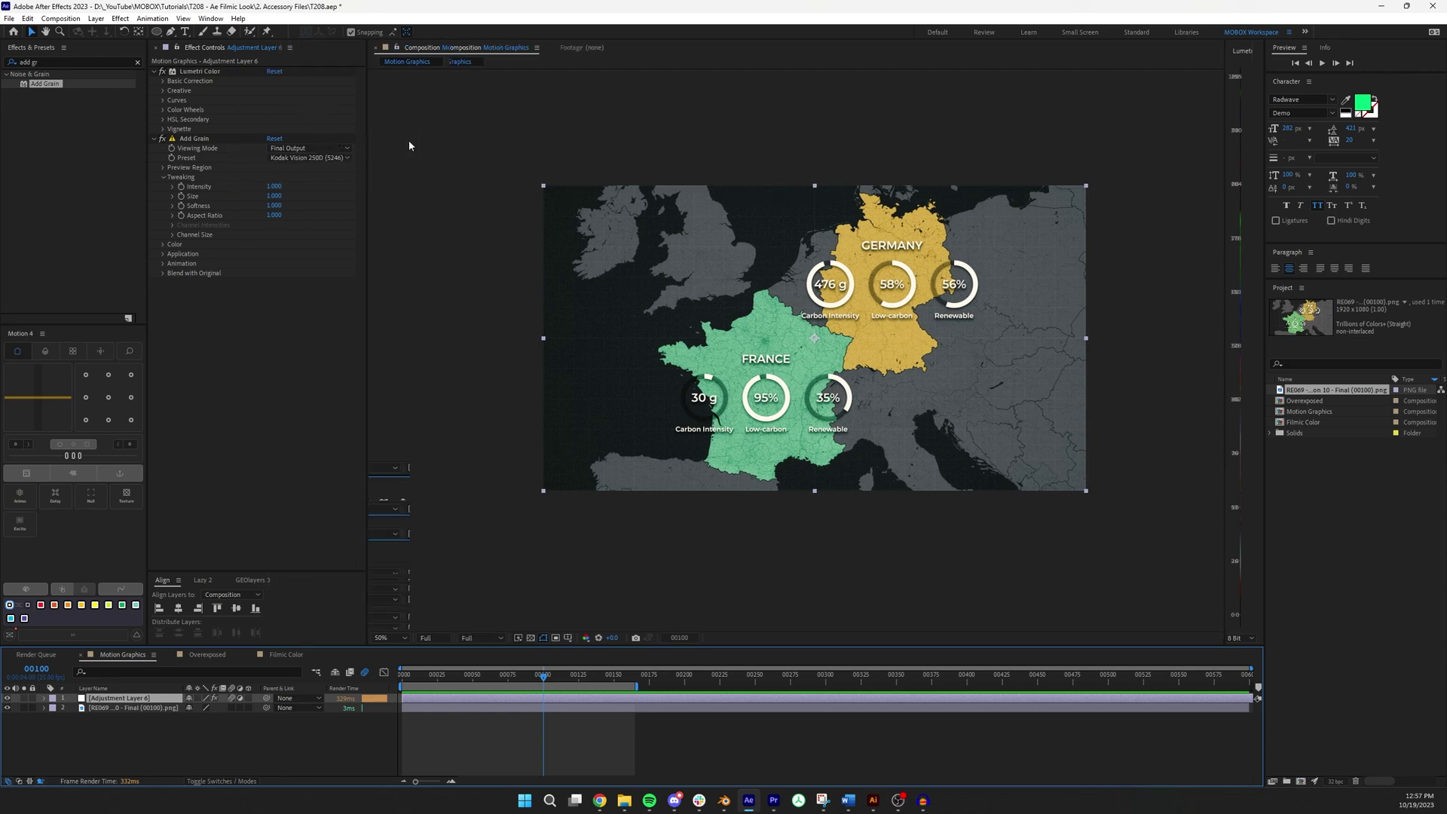
click(162, 91)
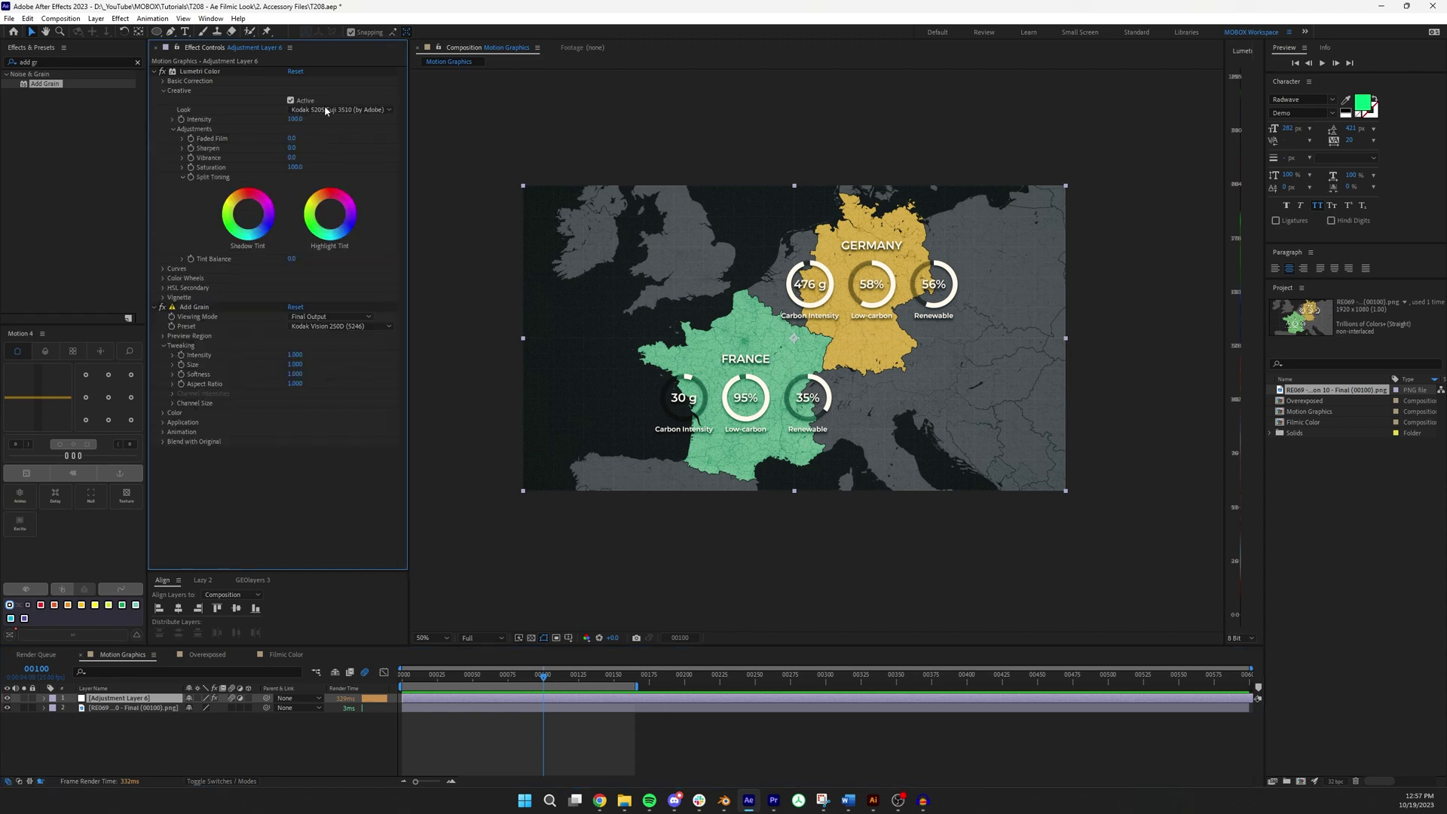
click(329, 111)
click(360, 147)
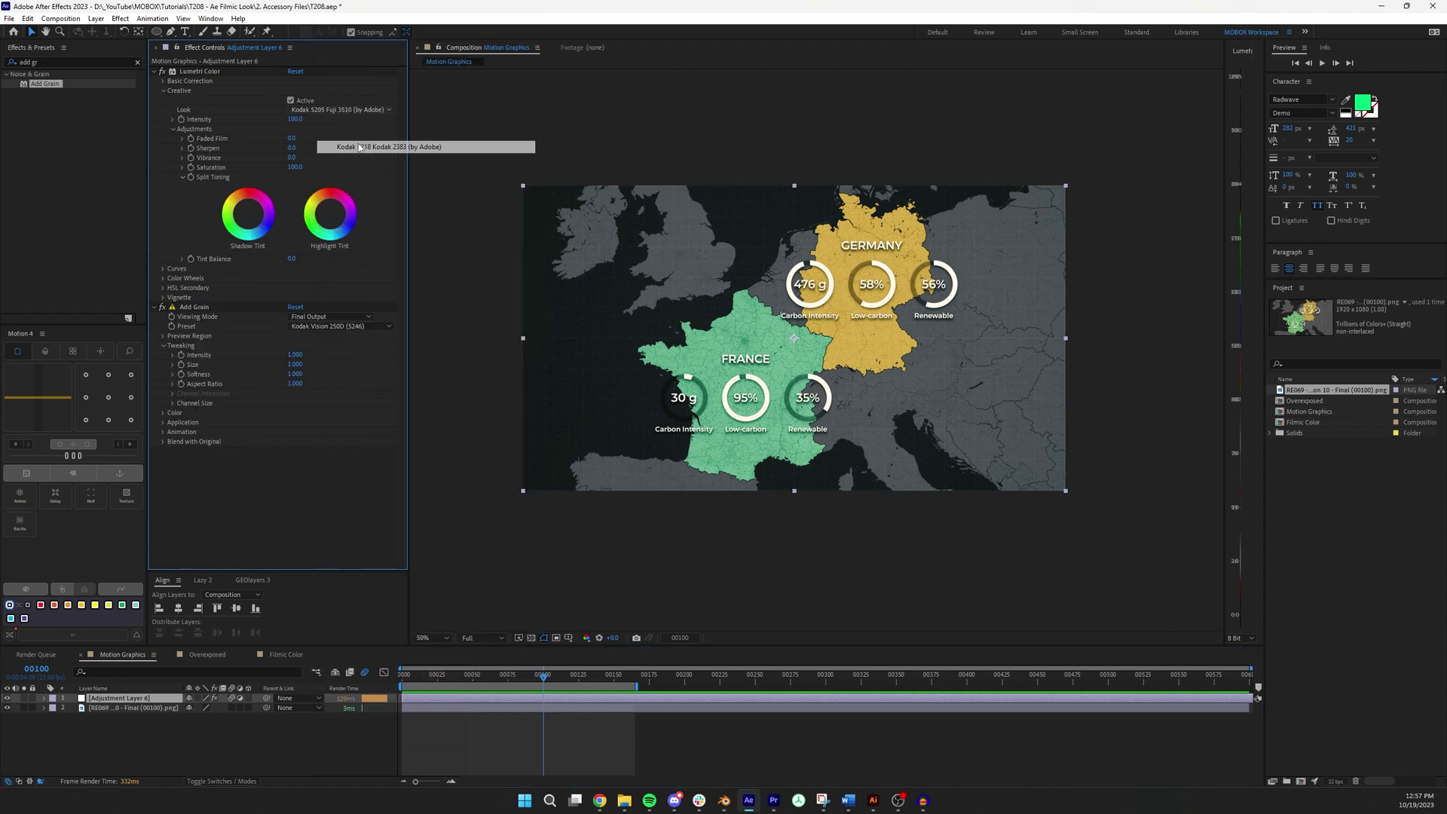
- Compare further Kodak and Fuji looks in Lumetri Color on the map, leaving Fuji REALA 500D Kodak 2393 applied
click(339, 110)
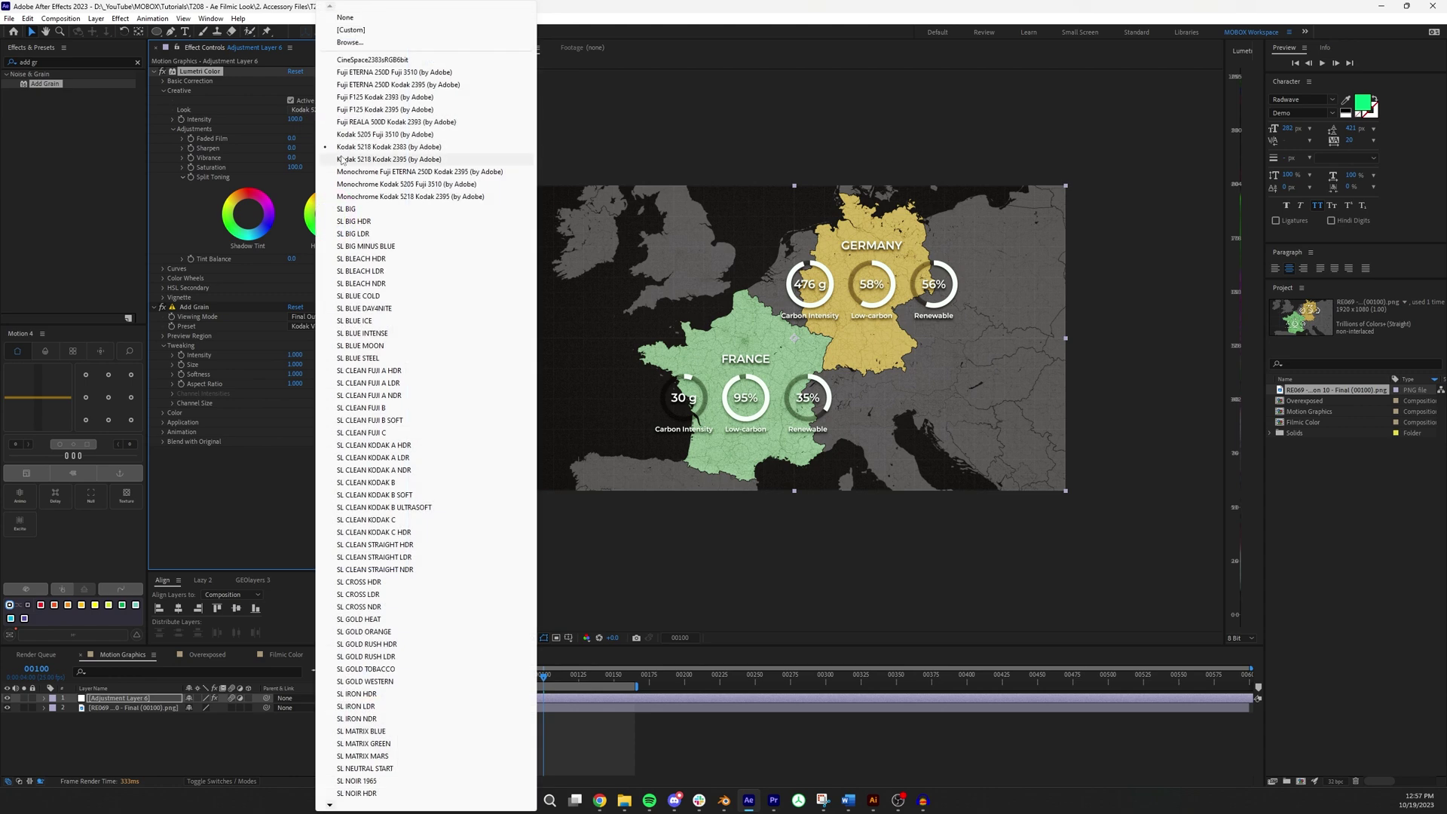
click(341, 155)
click(341, 110)
click(355, 96)
click(346, 110)
click(353, 120)
click(339, 110)
click(354, 139)
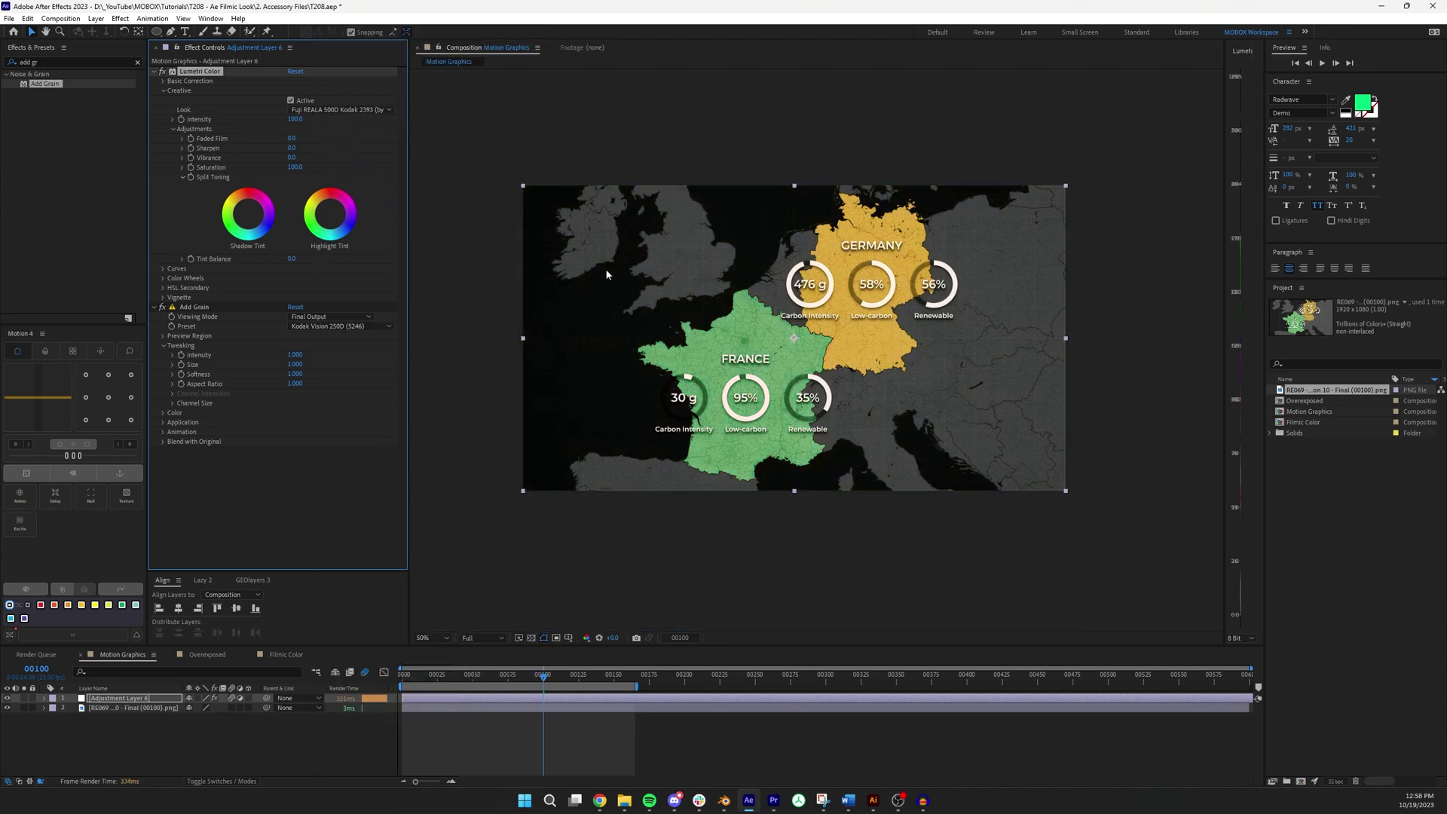